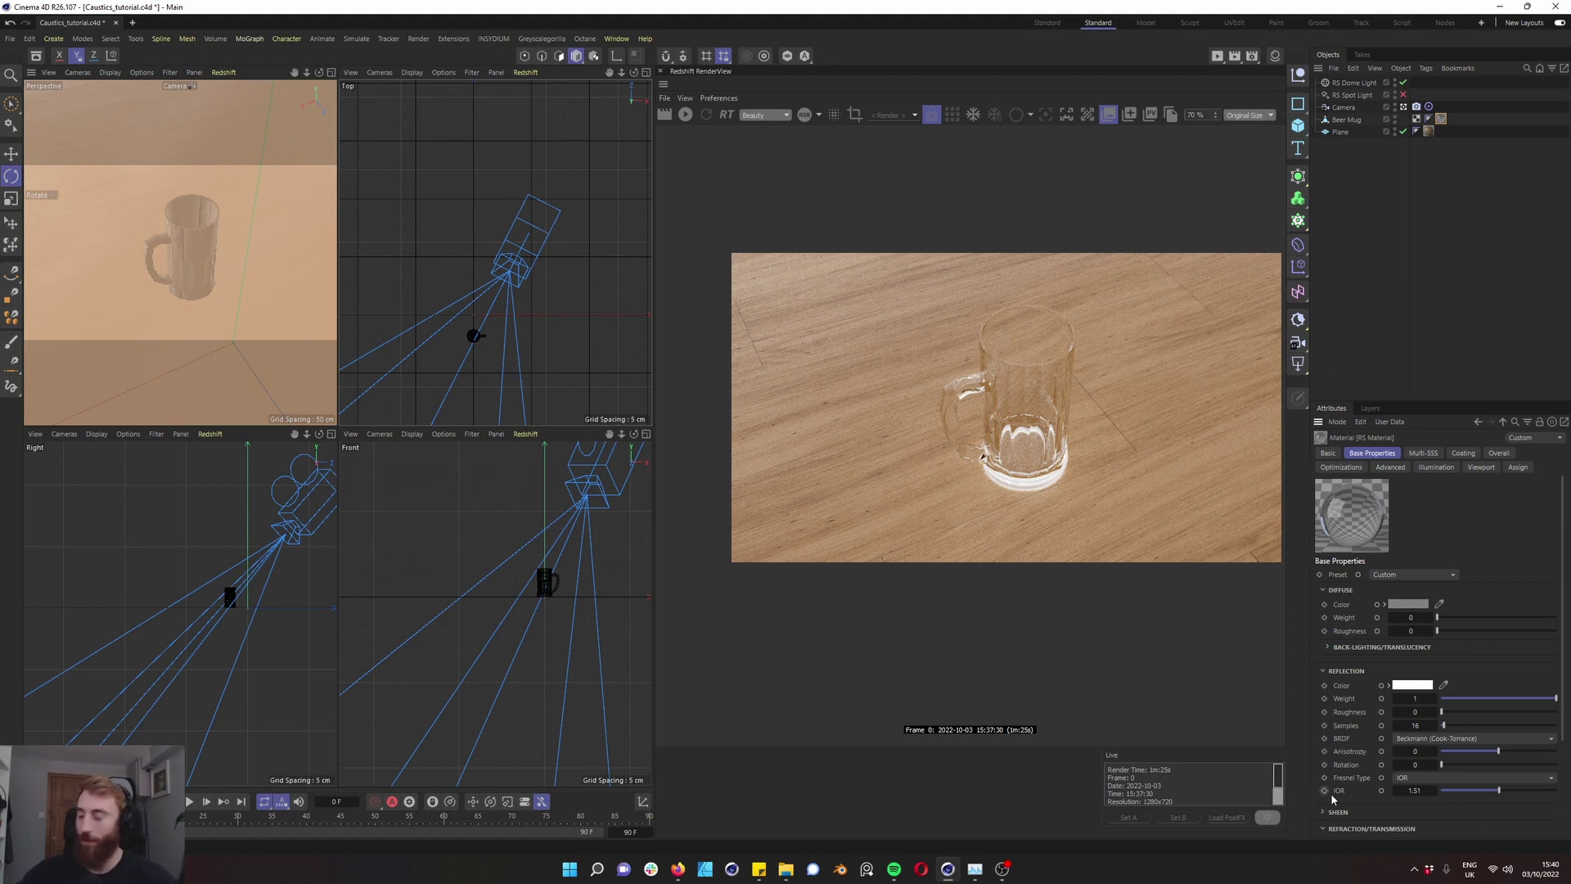
pyautogui.scroll(-2, 1361, 798)
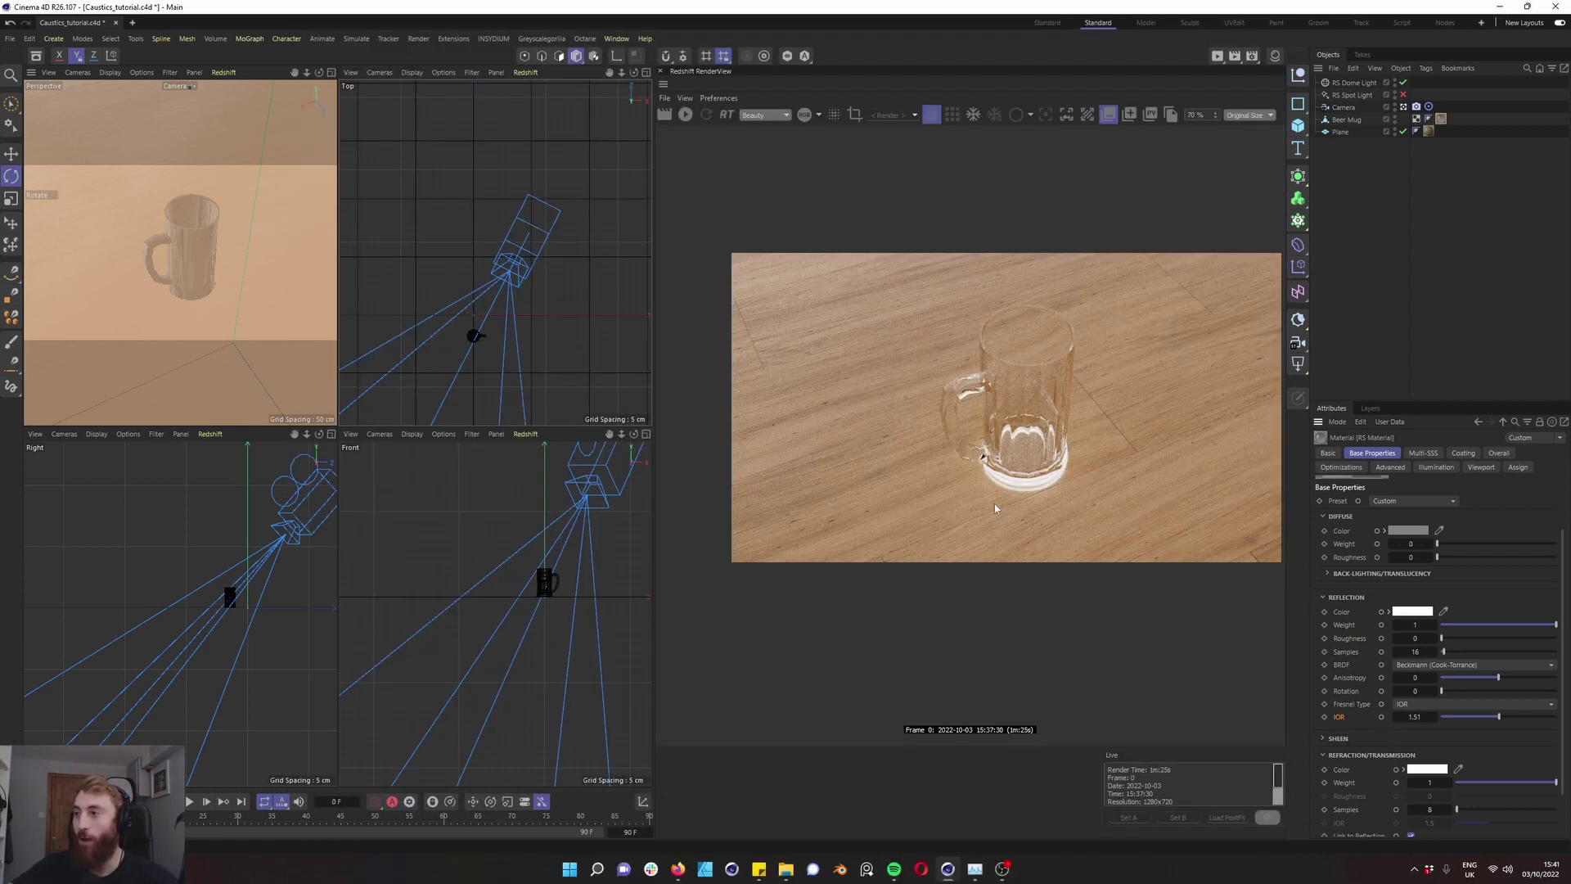
# Add a Redshift Object tag to the Plane and enable its visibility override
pyautogui.rightClick(1338, 133)
pyautogui.click(1326, 140)
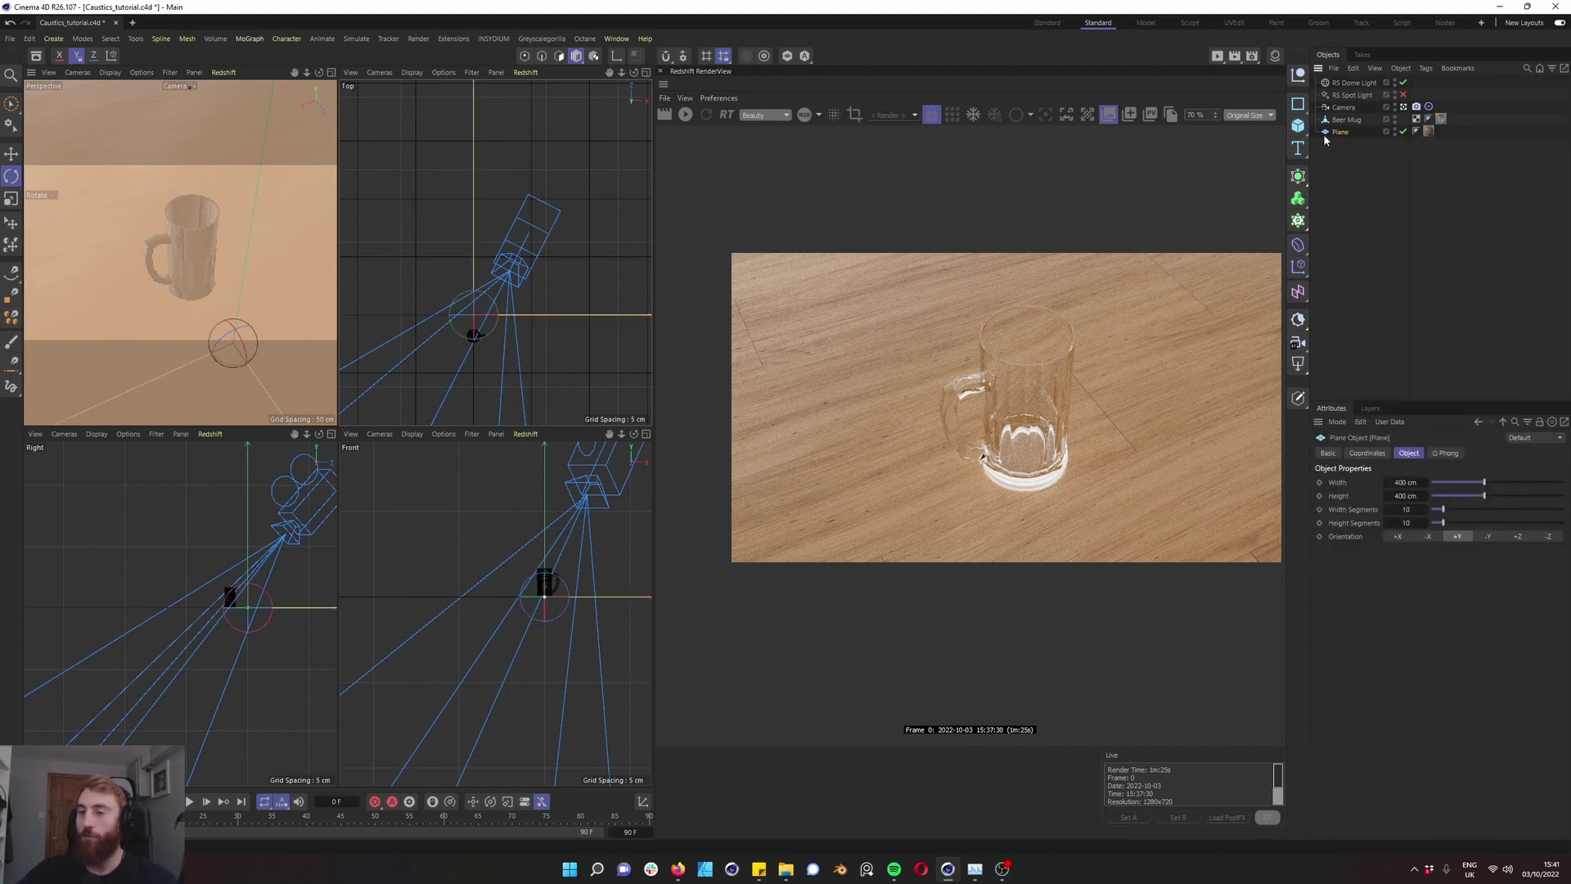
pyautogui.rightClick(1335, 132)
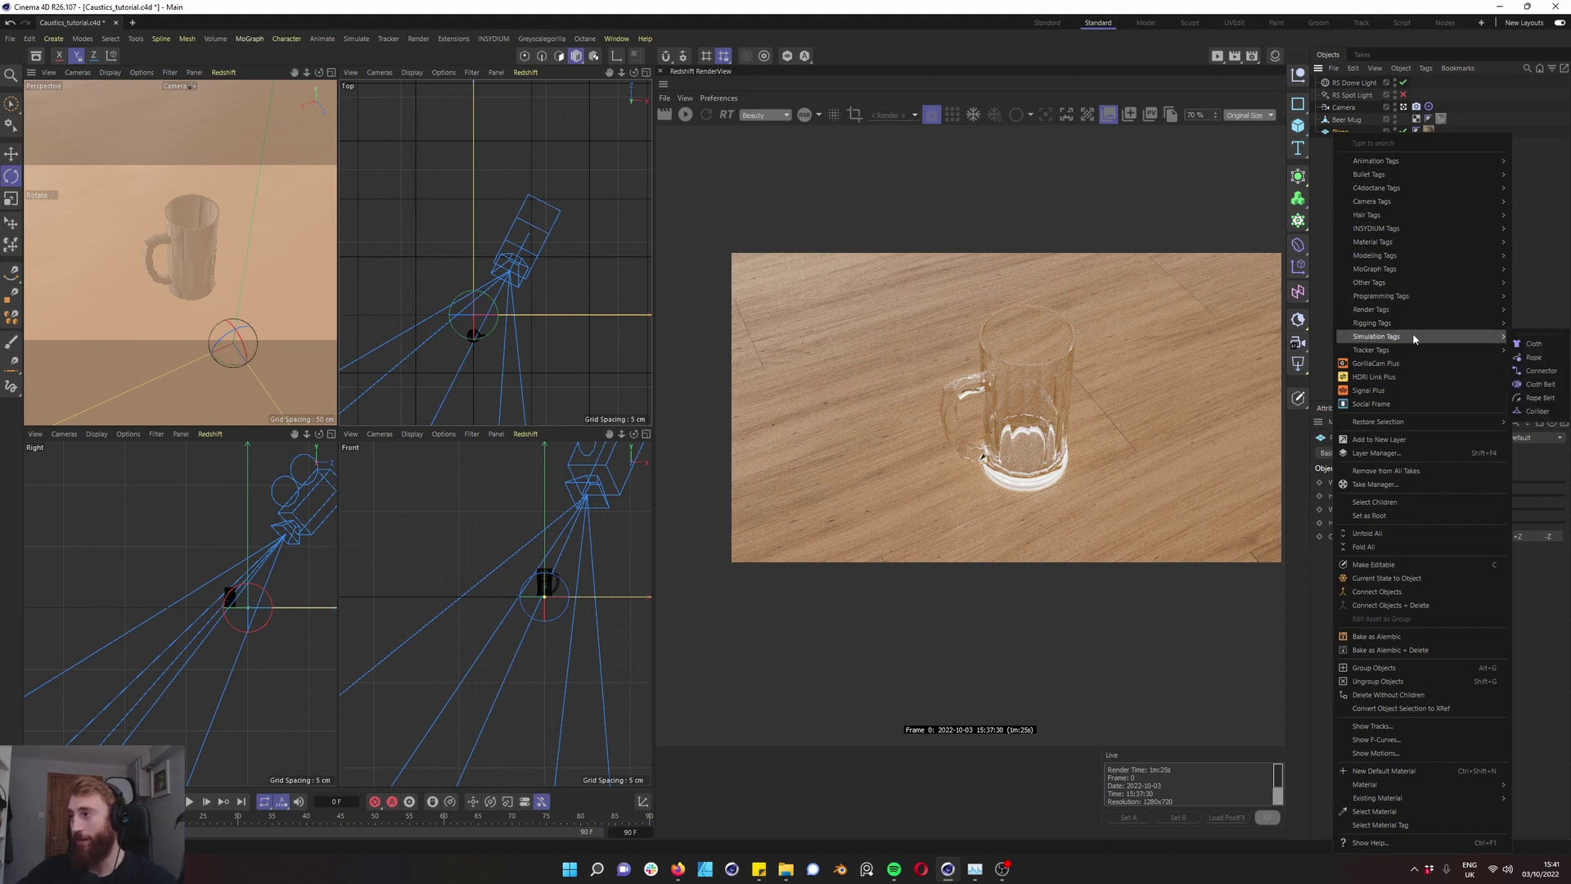
pyautogui.moveTo(1416, 308)
pyautogui.click(1281, 352)
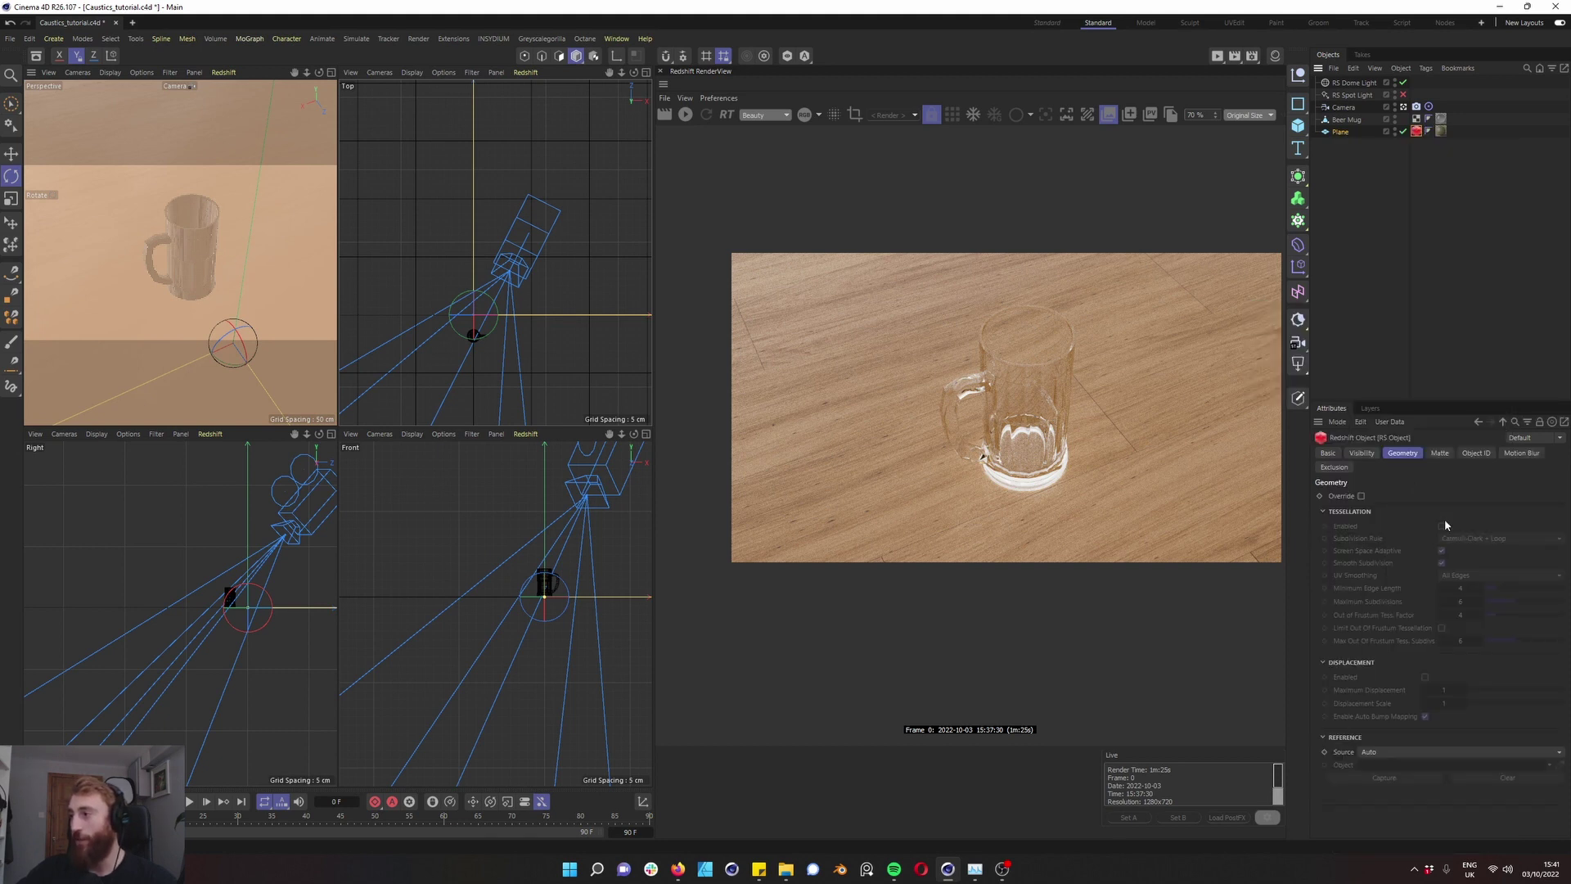
pyautogui.click(1361, 453)
pyautogui.click(1361, 496)
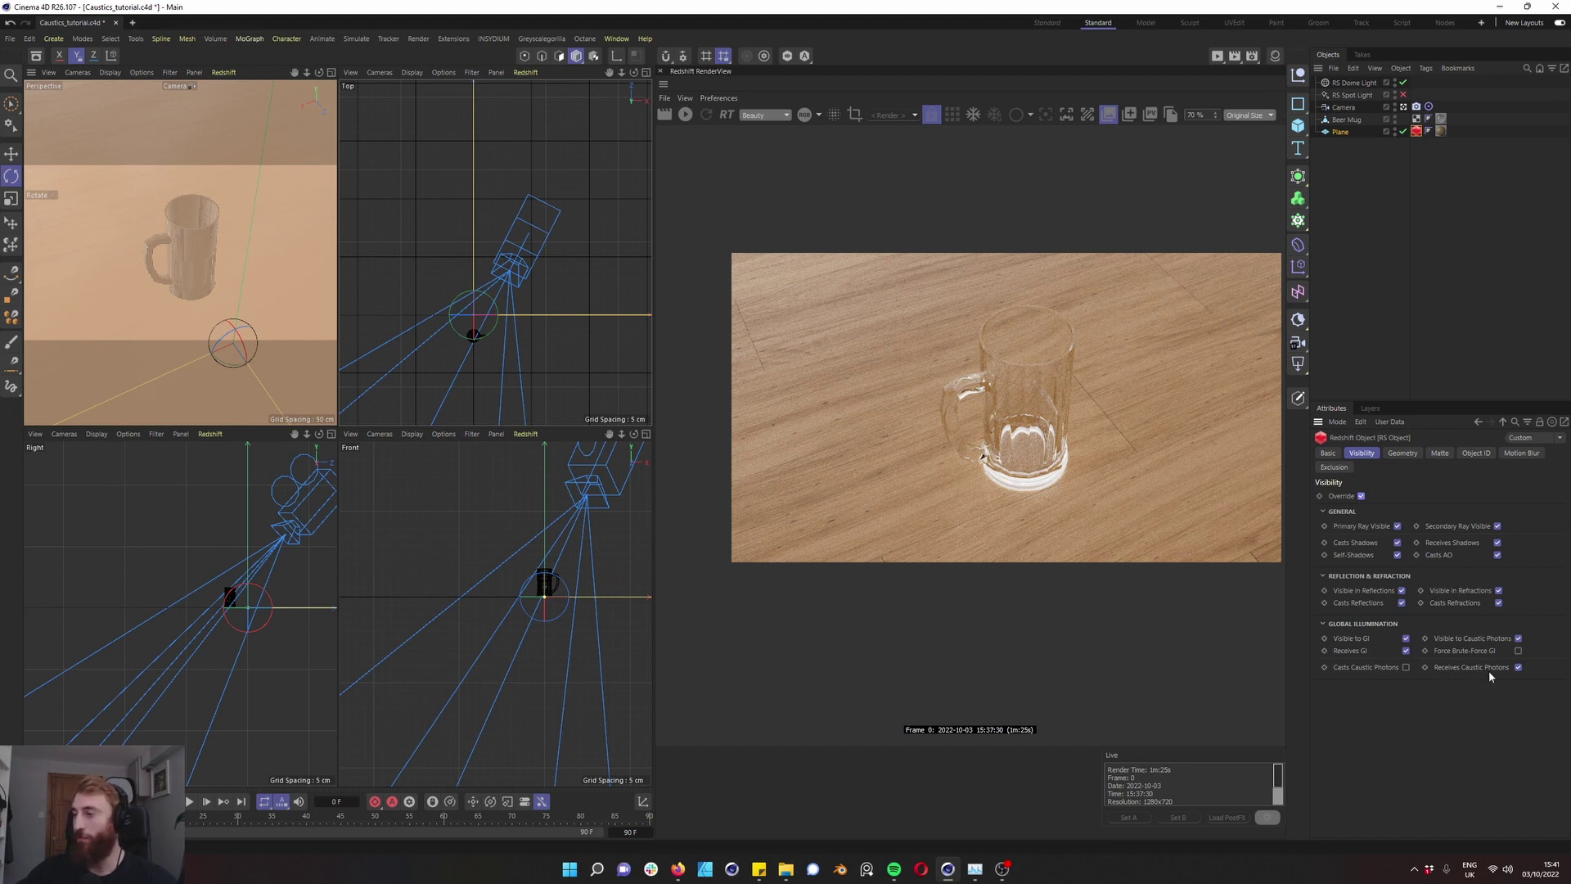
# Add a Redshift Object tag to the Beer Mug, override its visibility and enable Casts Caustic Photons
pyautogui.click(1348, 119)
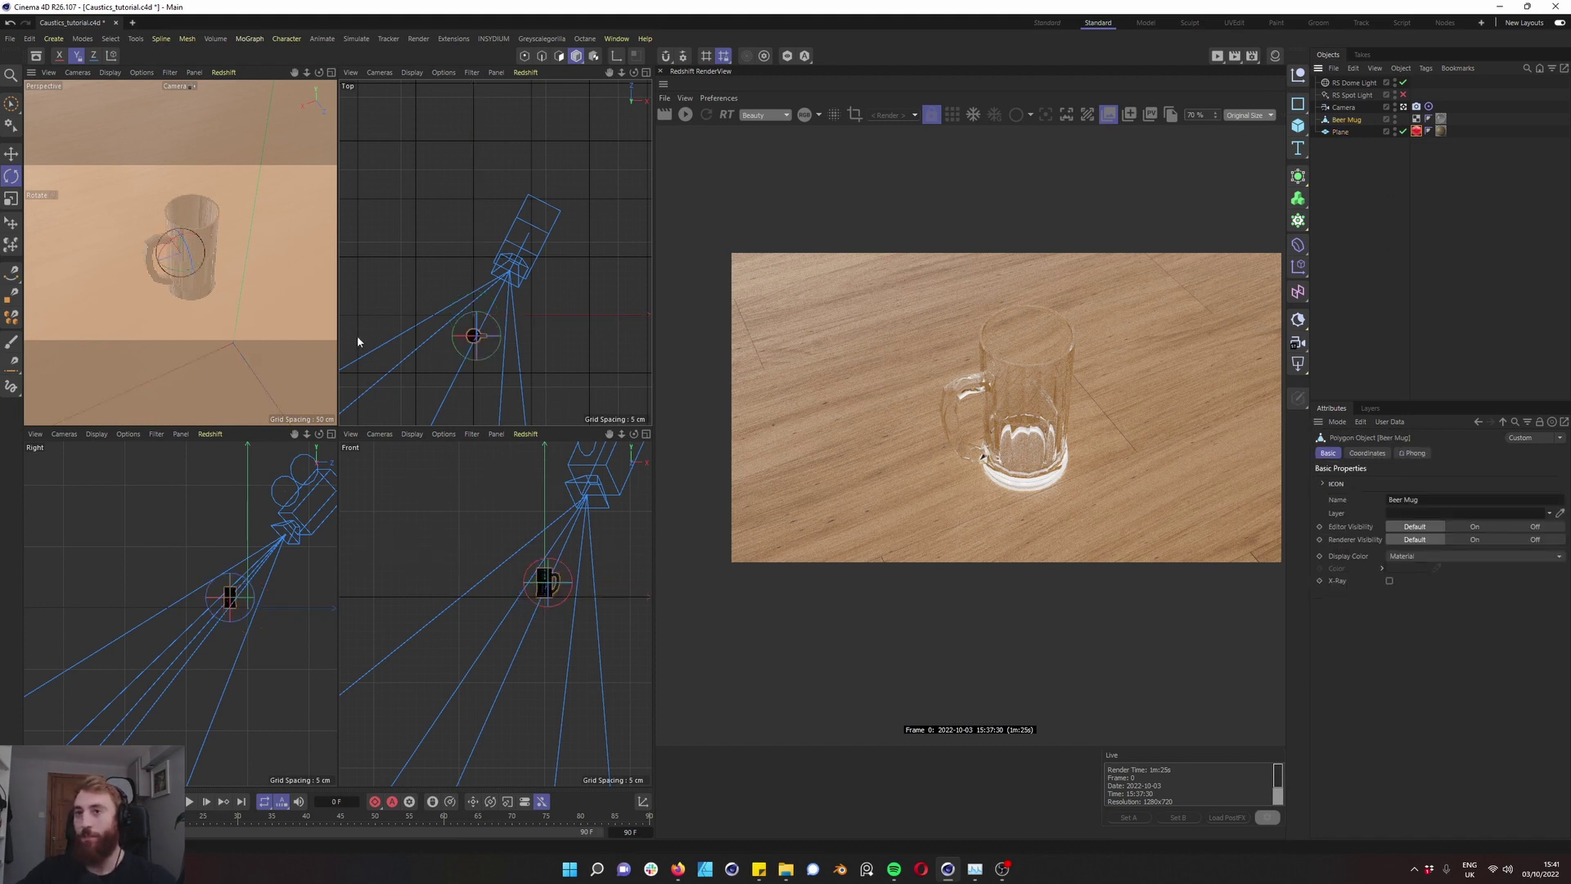
pyautogui.rightClick(1354, 124)
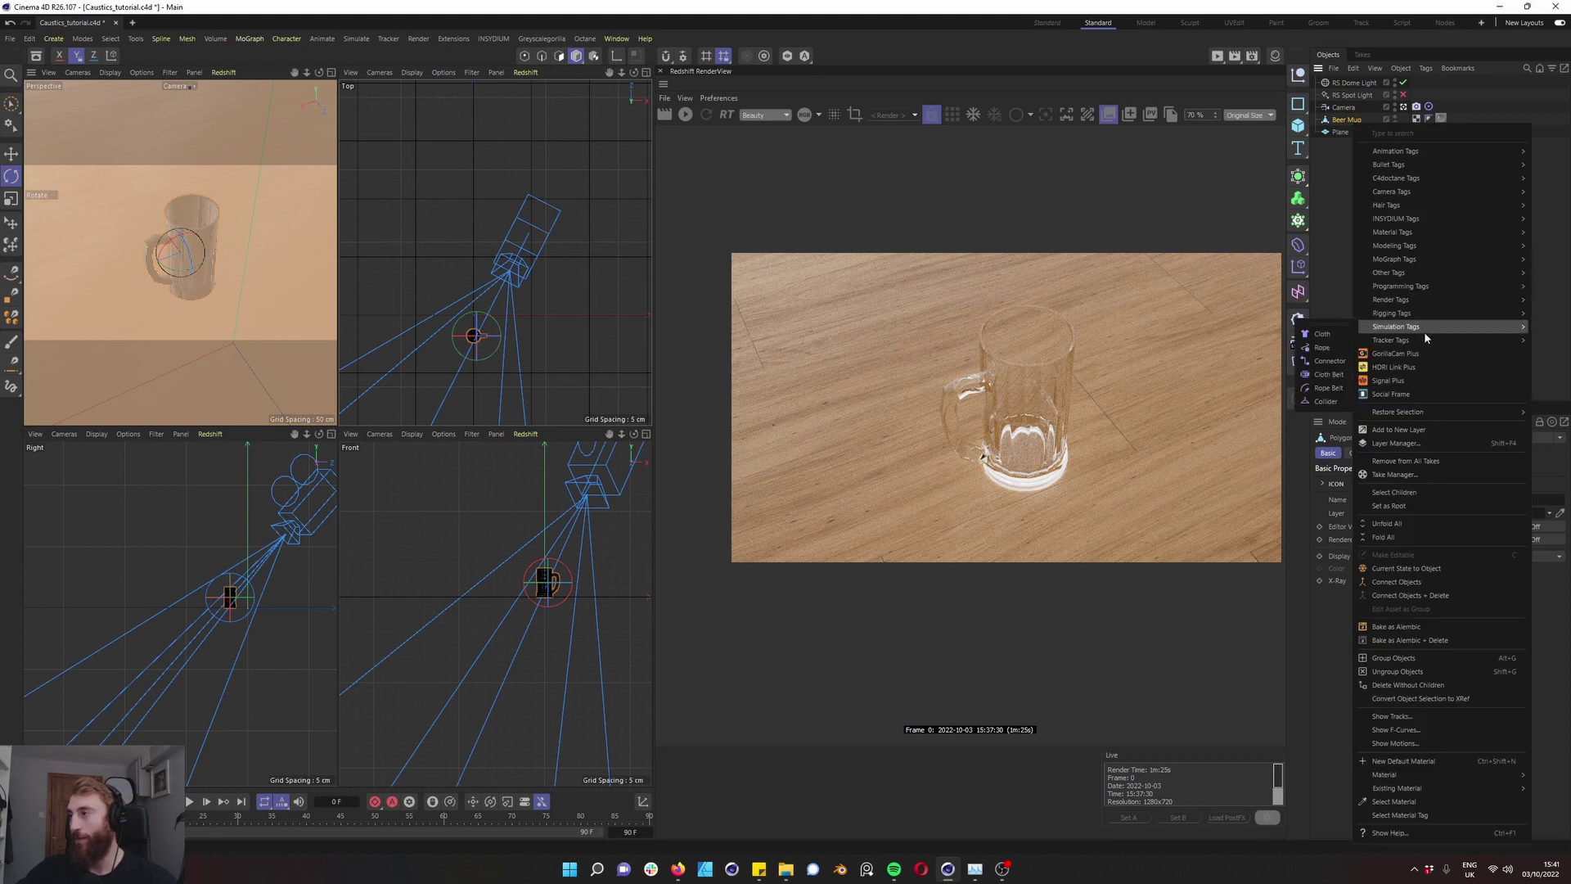
pyautogui.moveTo(1427, 299)
pyautogui.click(1301, 343)
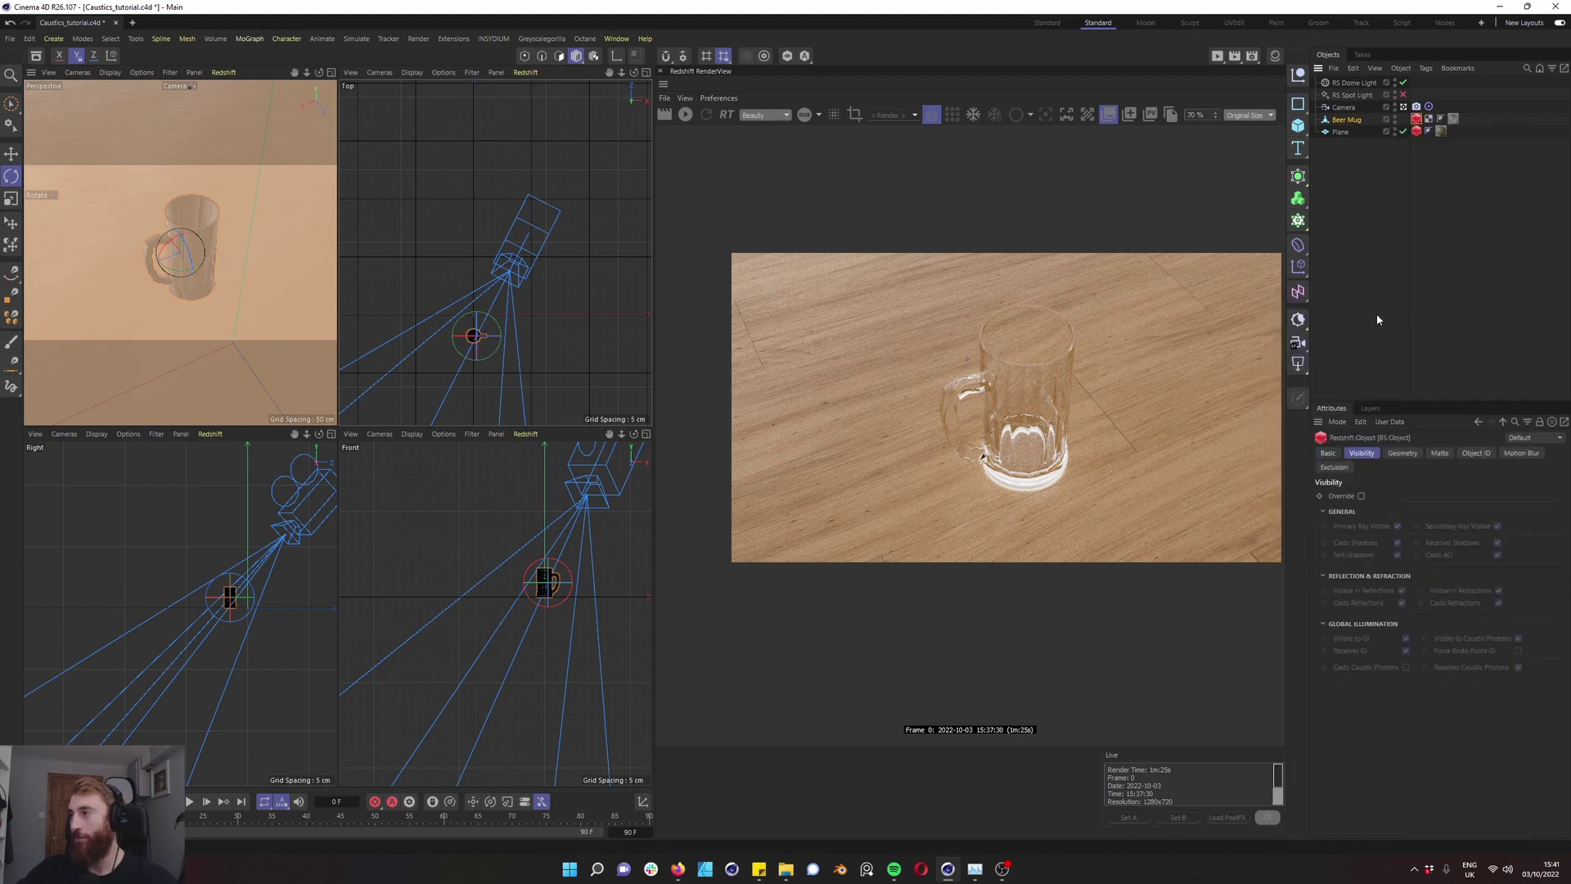
pyautogui.click(1361, 496)
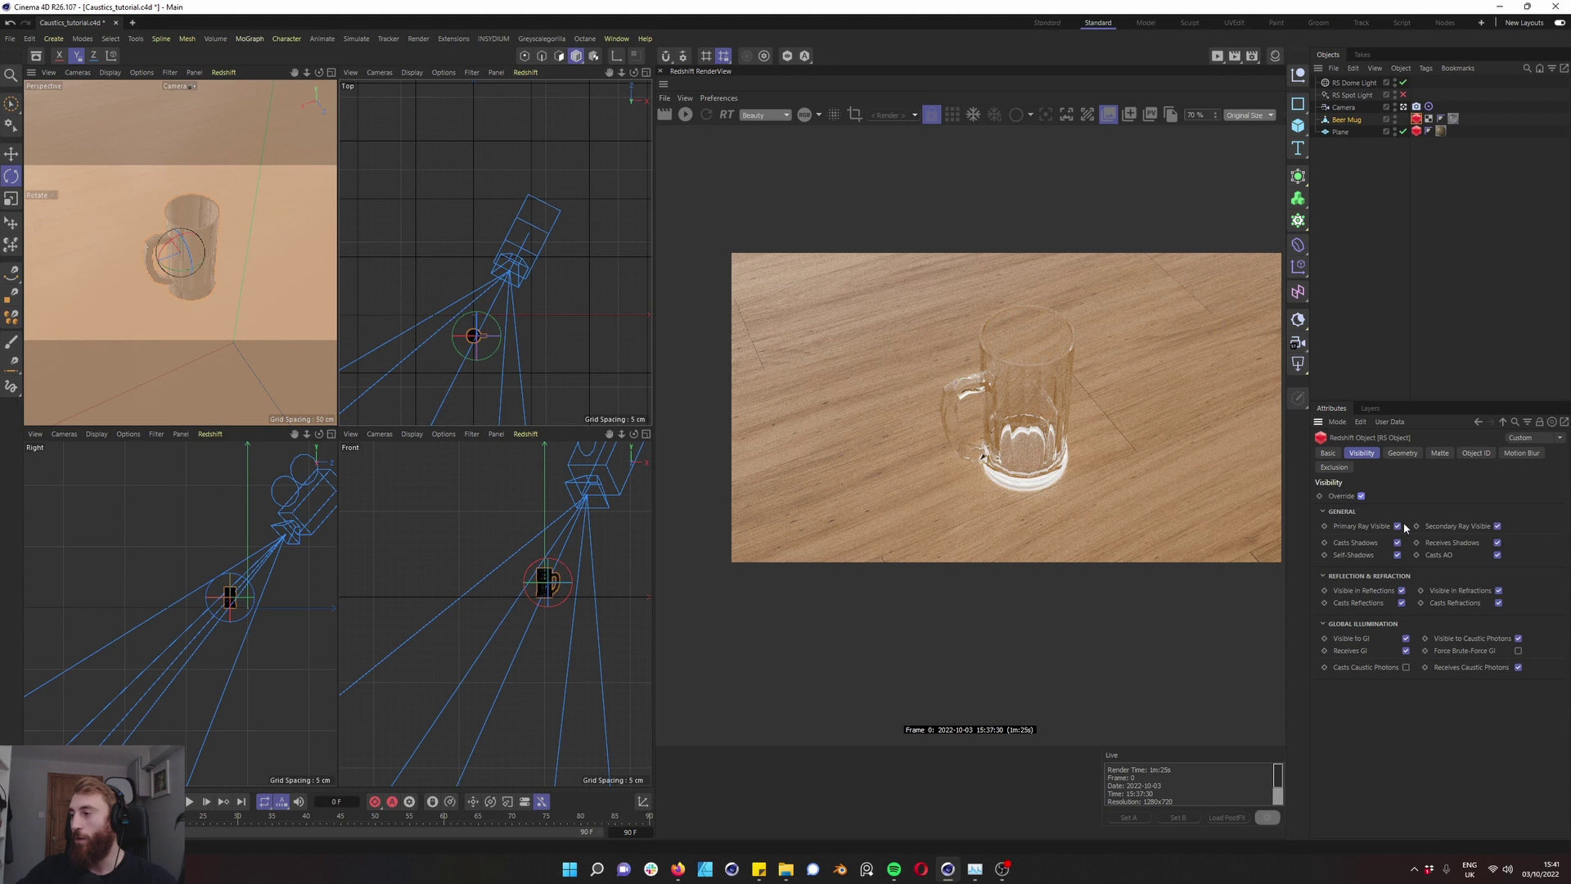
pyautogui.click(1405, 667)
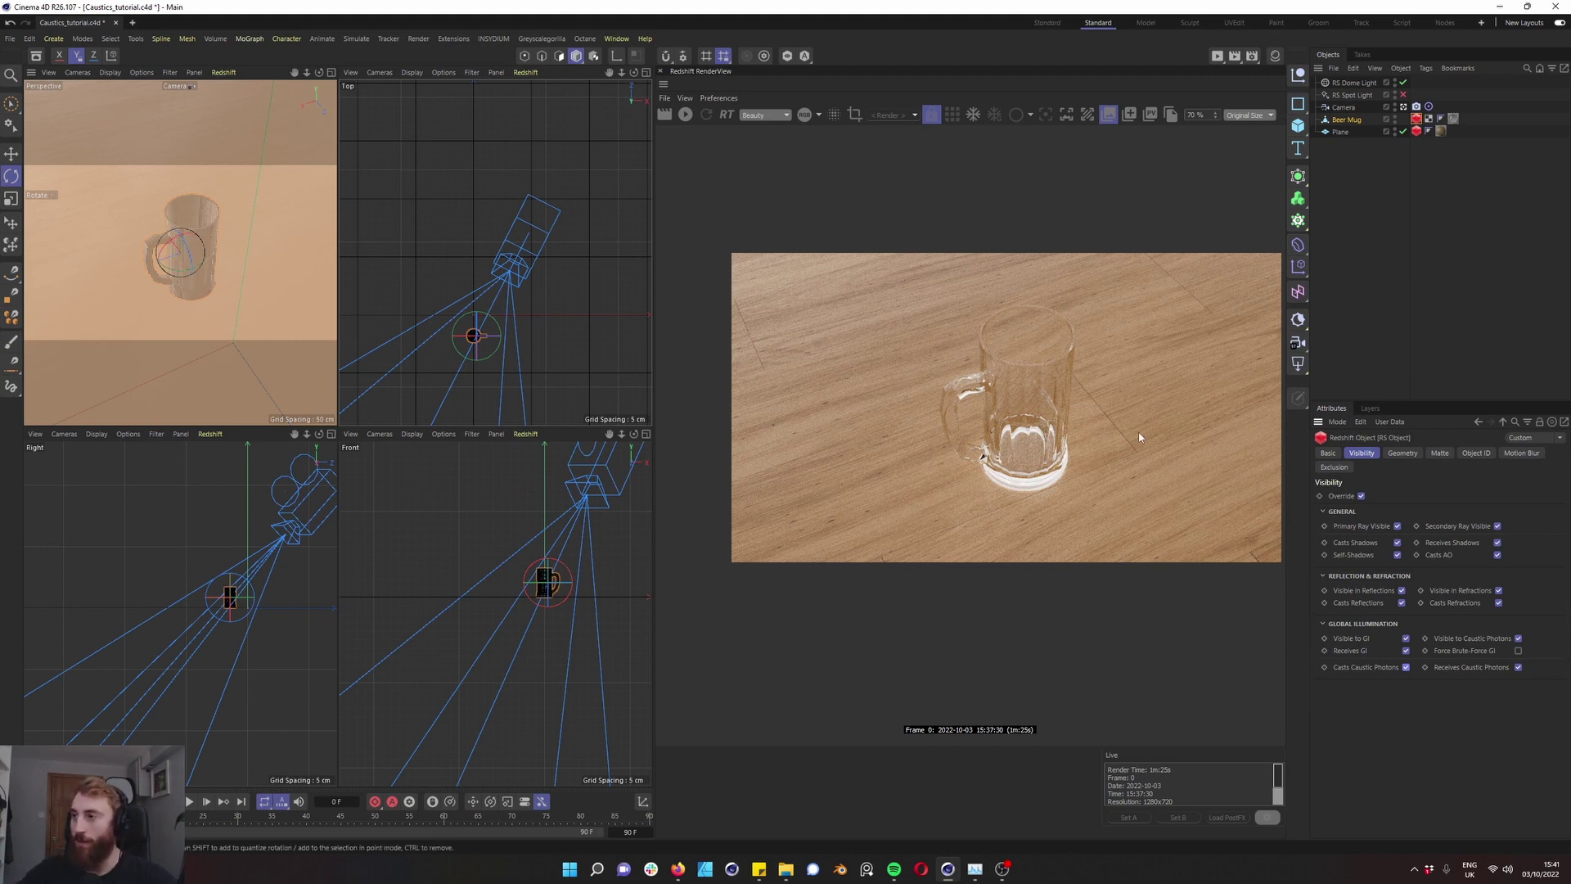
# Override the Beer Mug's geometry with tessellation enabled, and start the interactive render
pyautogui.click(1413, 455)
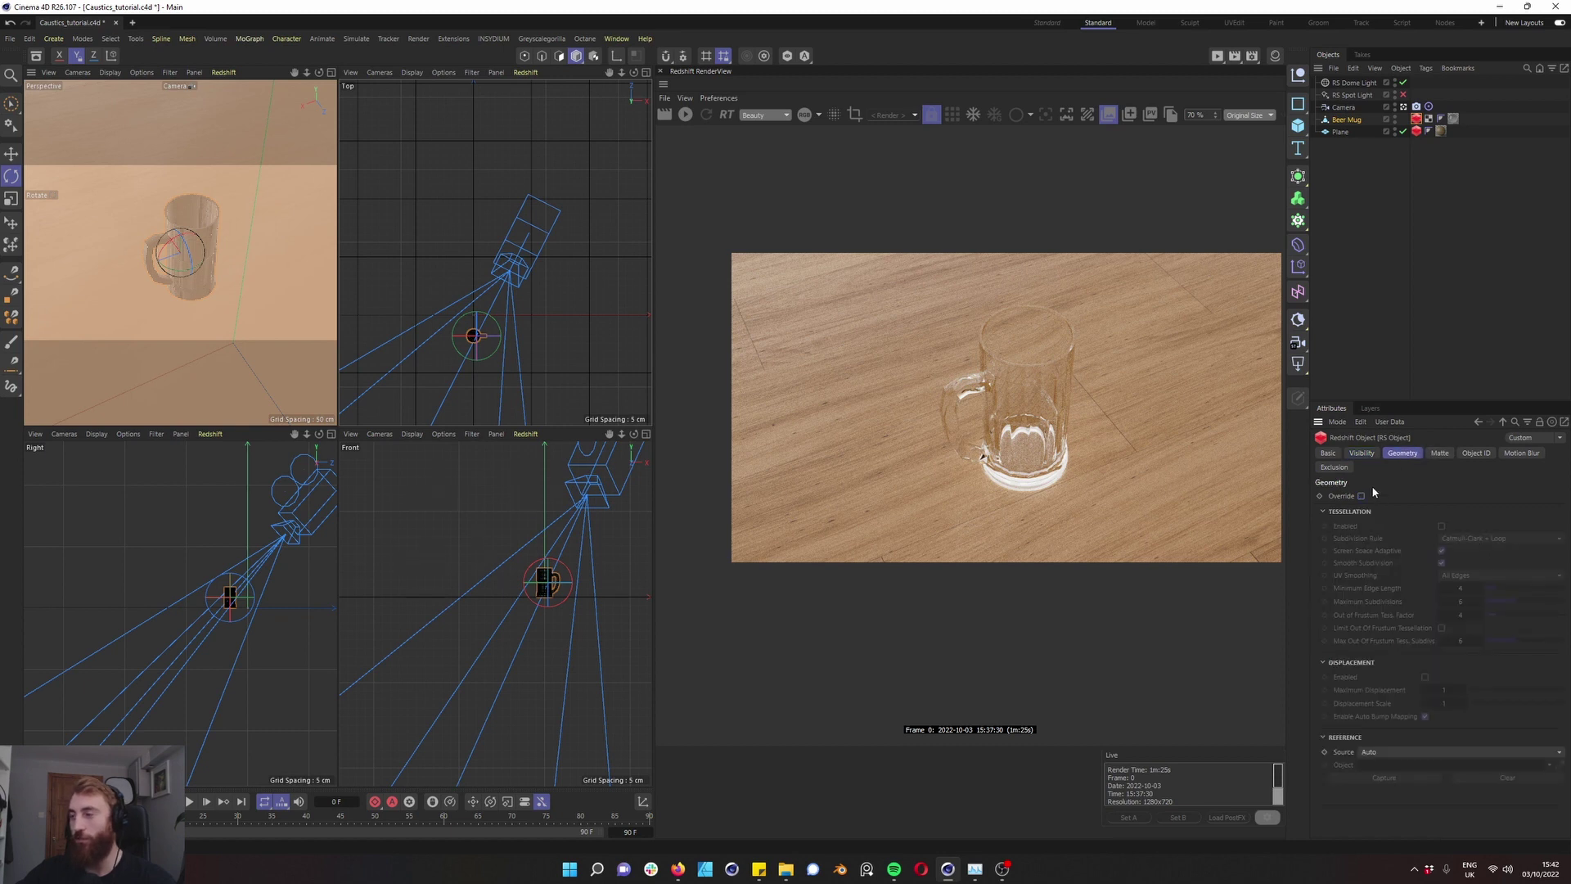
pyautogui.click(1442, 526)
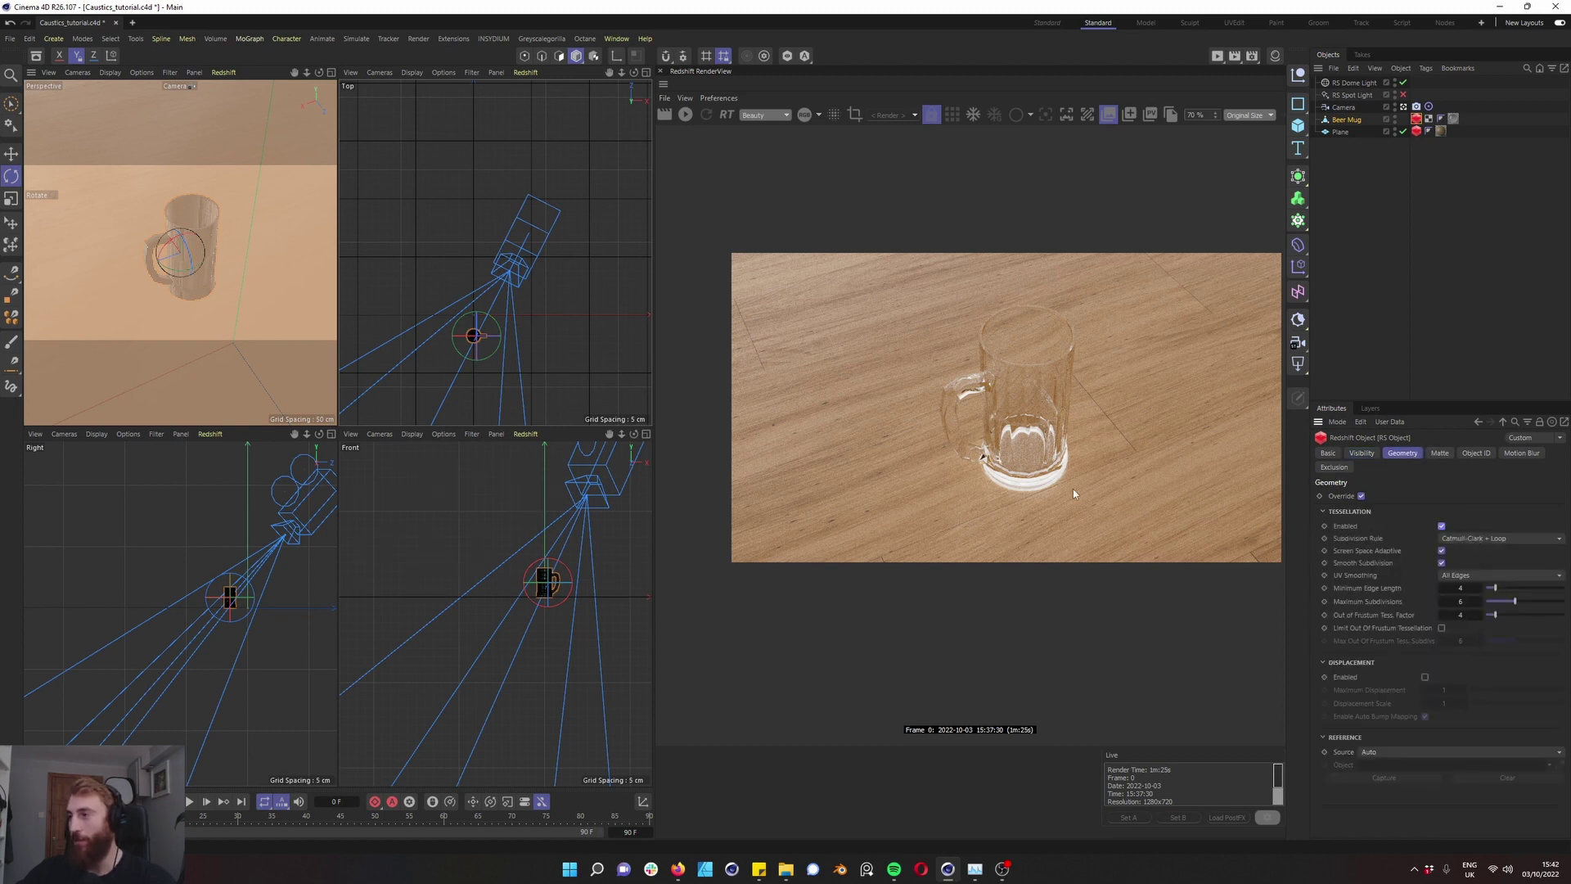
pyautogui.click(685, 115)
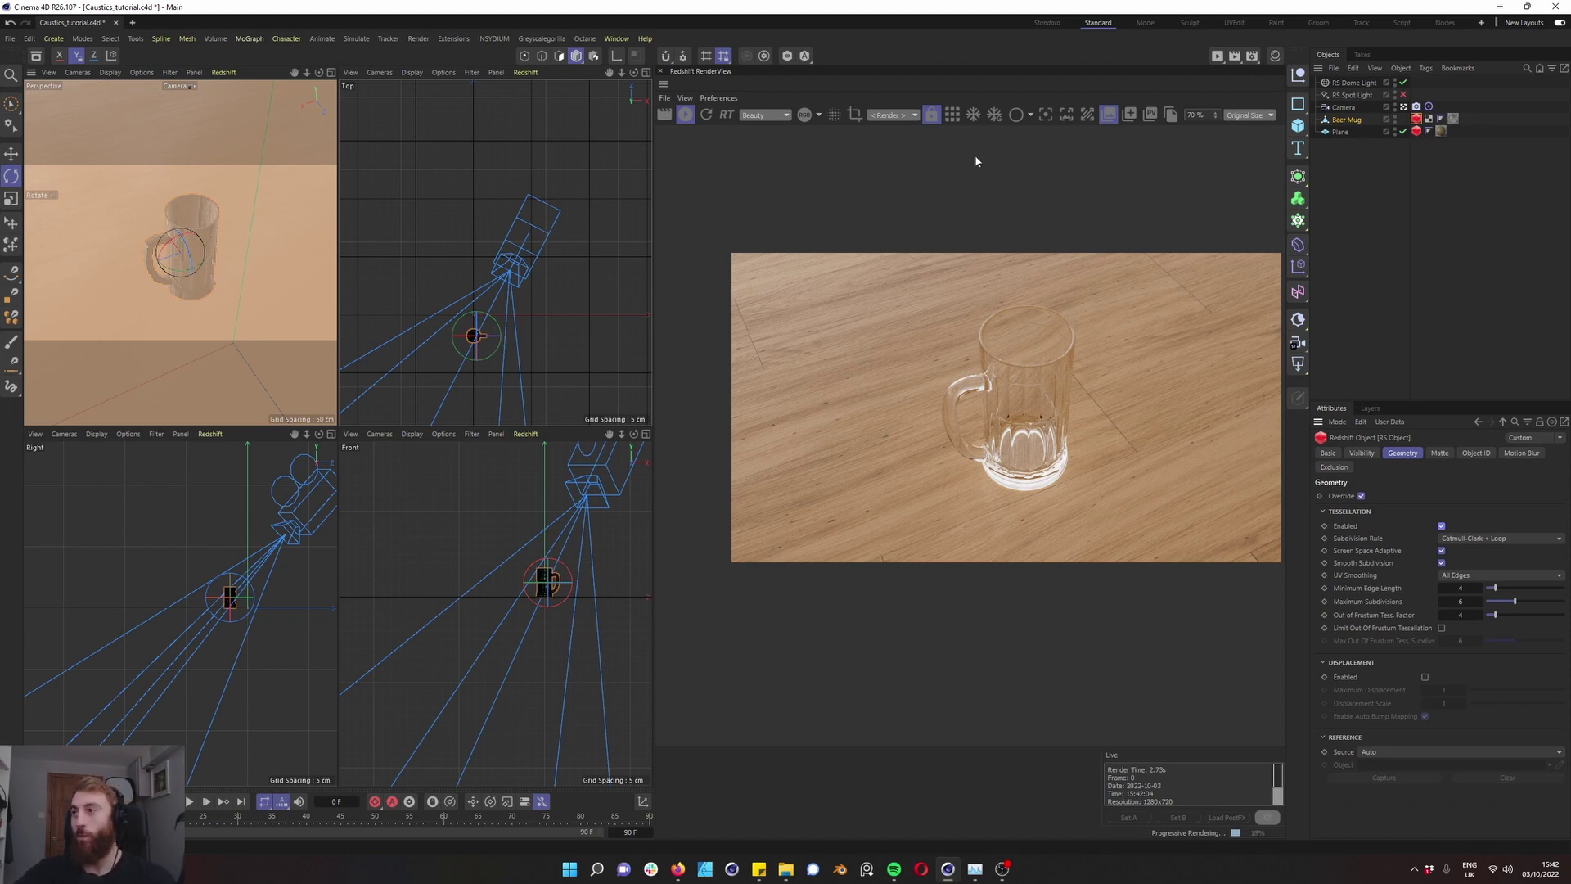
pyautogui.click(993, 115)
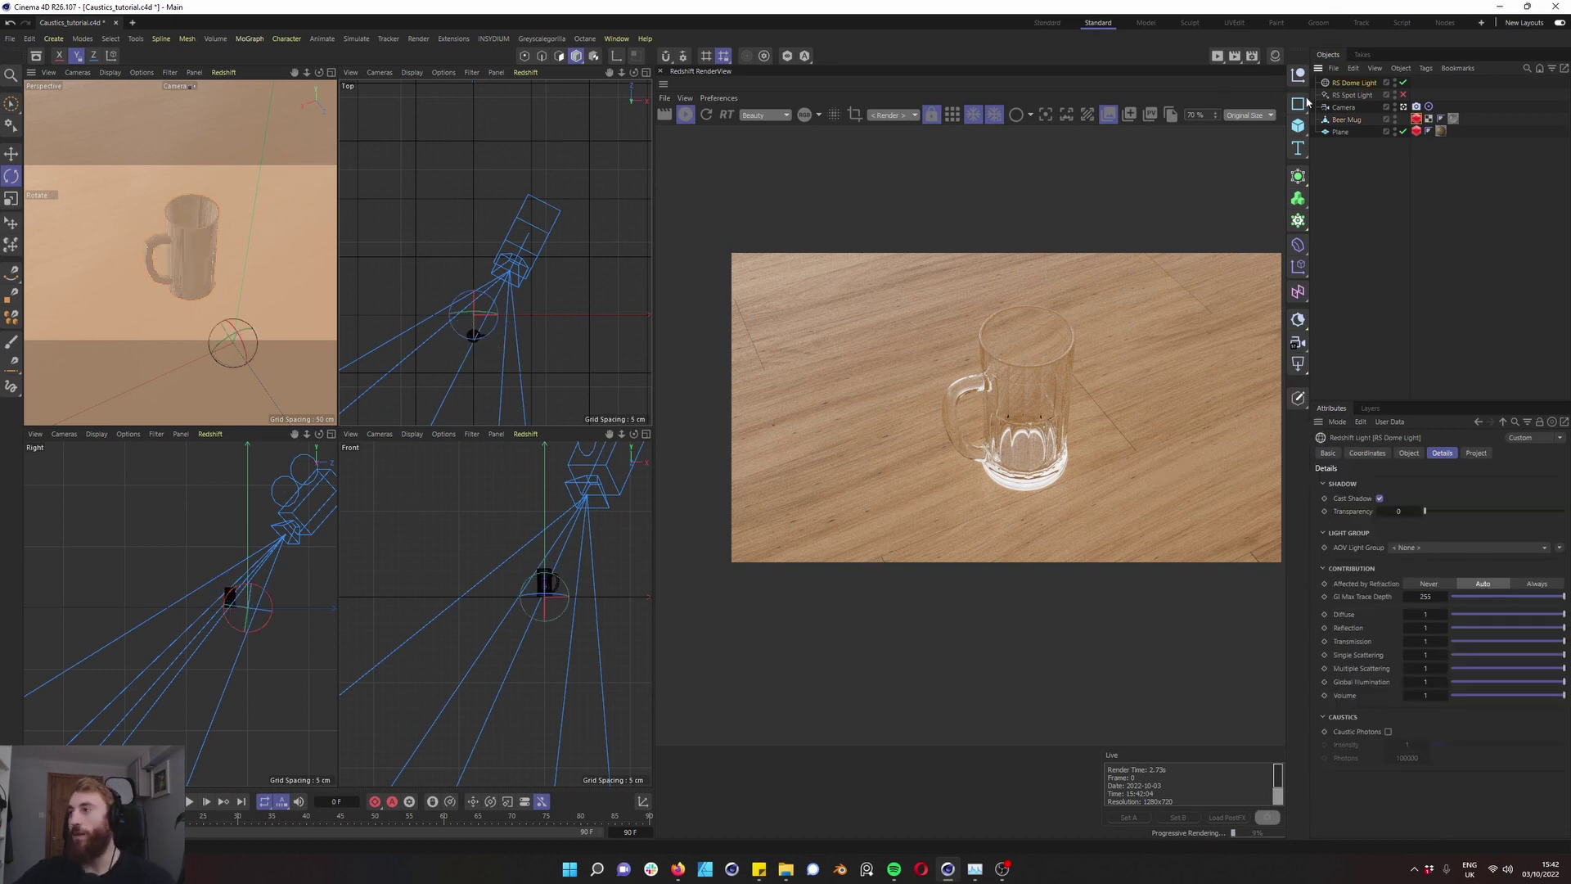
# Enable Caustic Photons on the RS Dome Light
pyautogui.click(1354, 95)
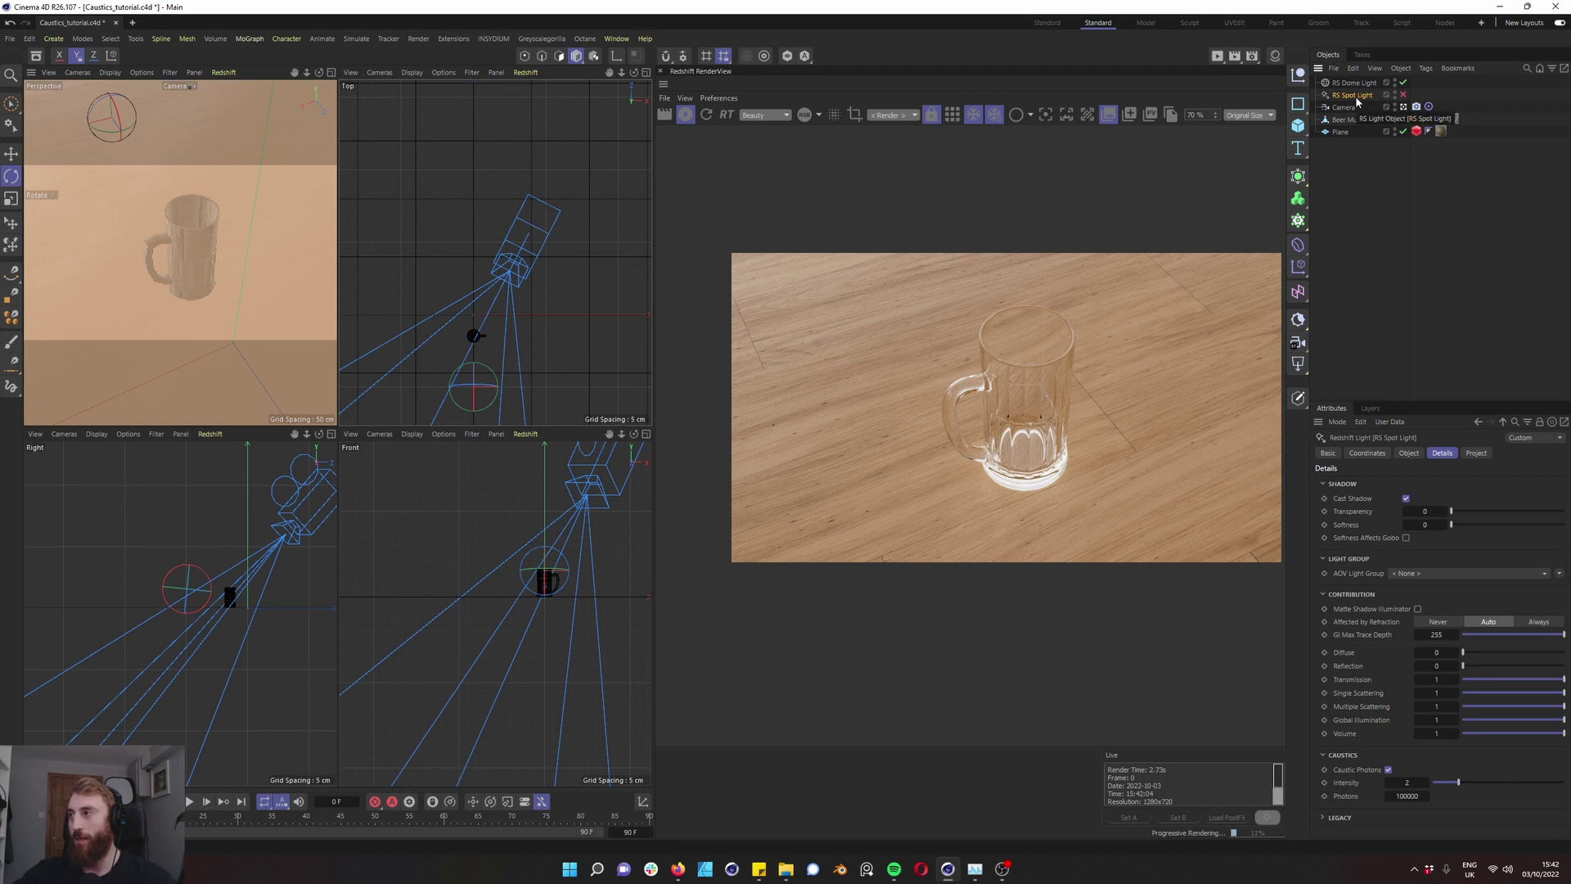
pyautogui.click(1354, 84)
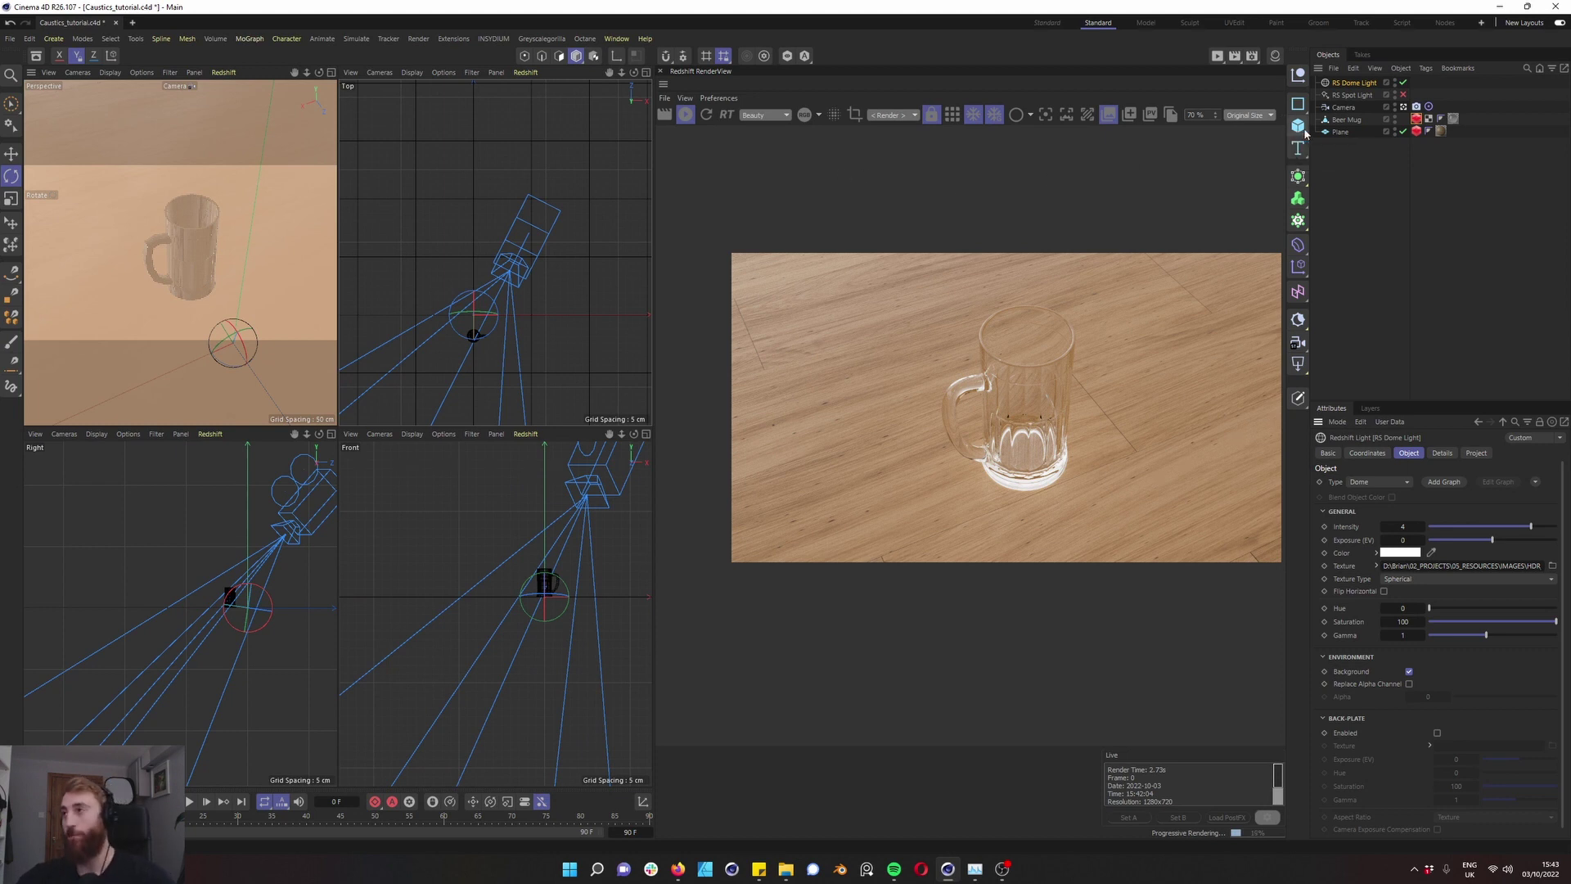
pyautogui.click(1371, 192)
pyautogui.click(1364, 83)
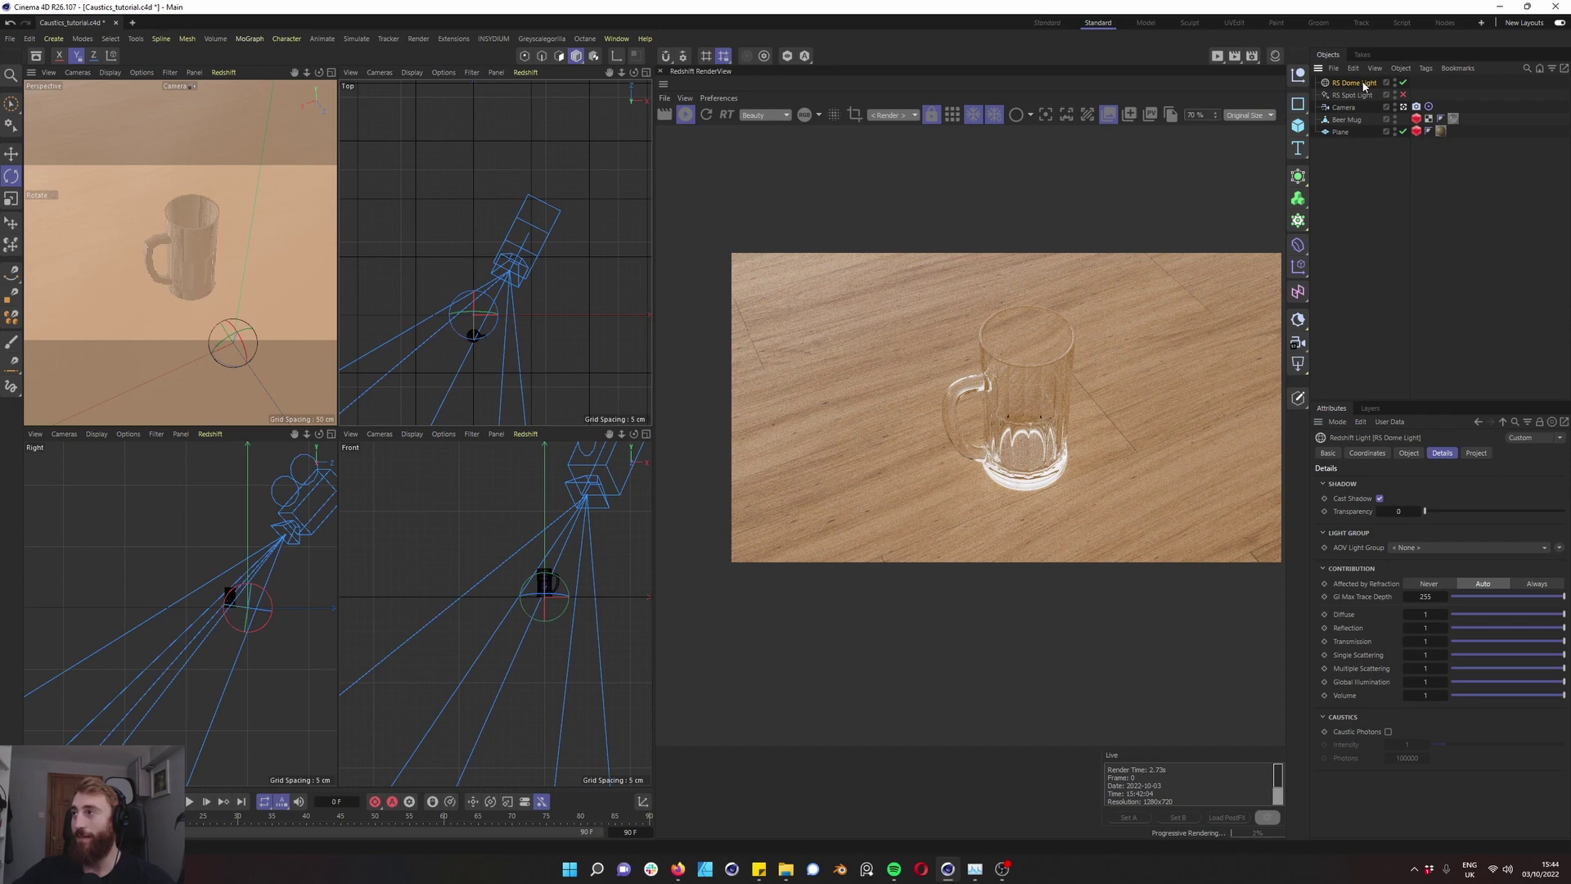
pyautogui.click(1388, 731)
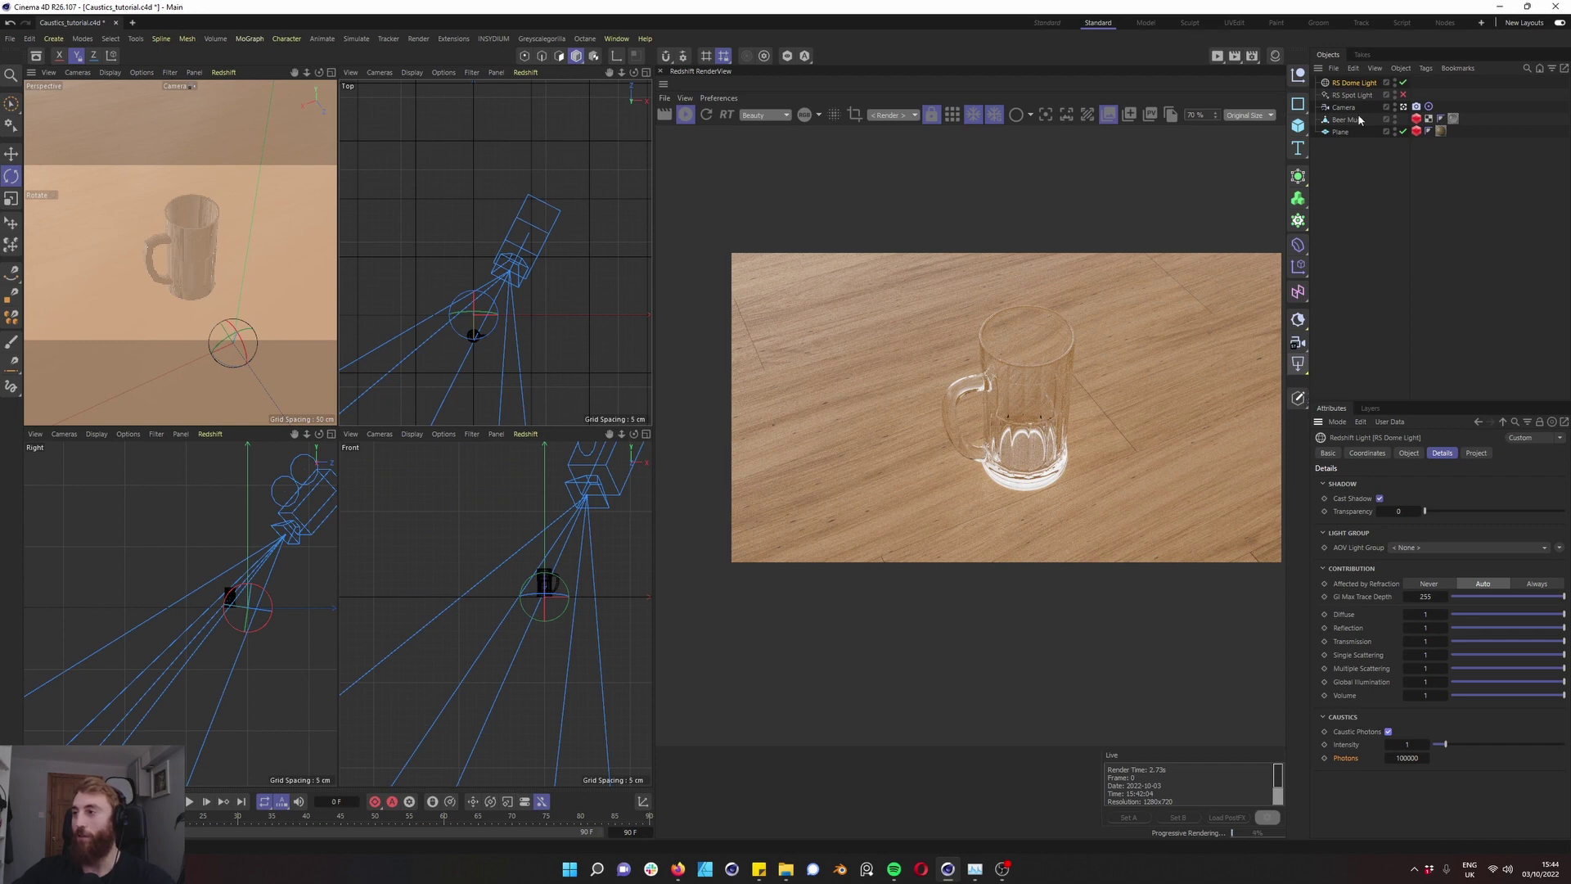
# Switch the interactive render to bucket rendering and limit it to a region around the mug's base
pyautogui.click(952, 114)
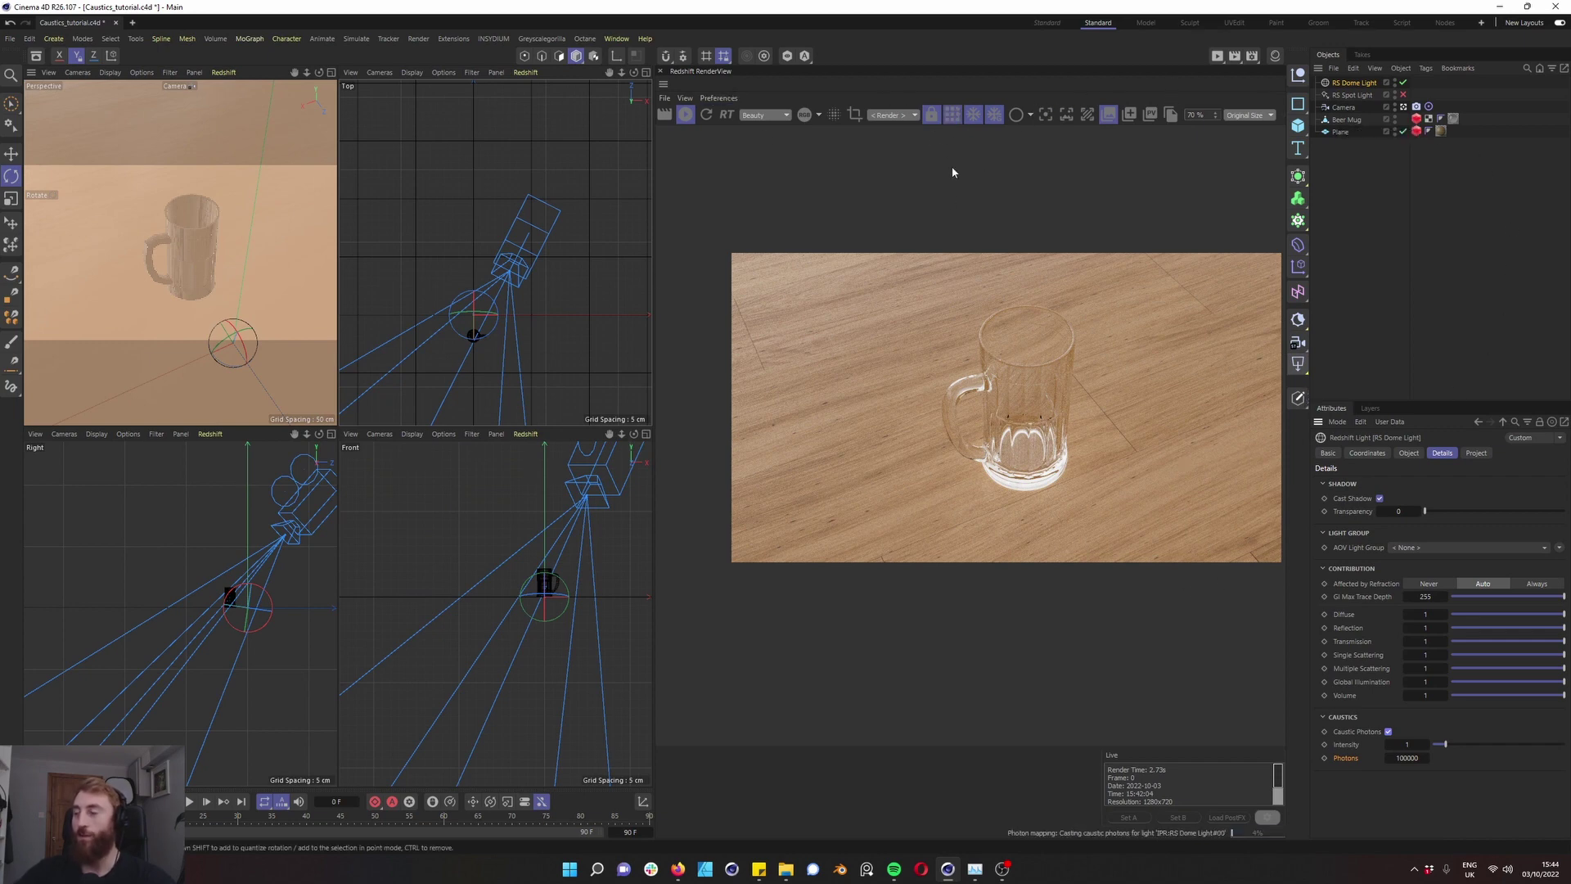
pyautogui.click(854, 115)
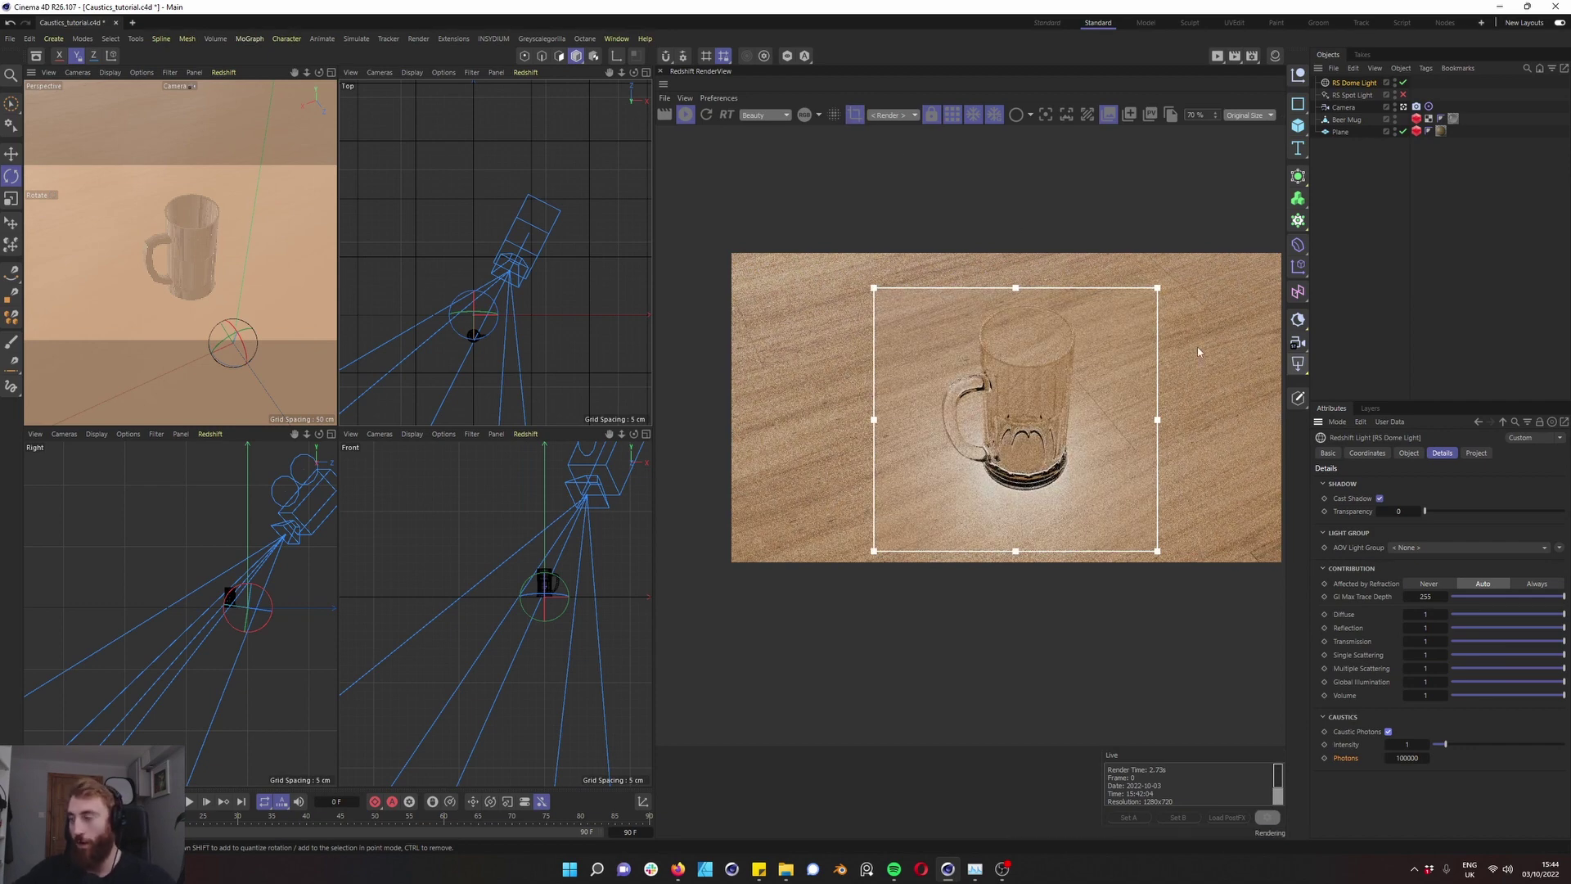
pyautogui.scroll(1, 1198, 352)
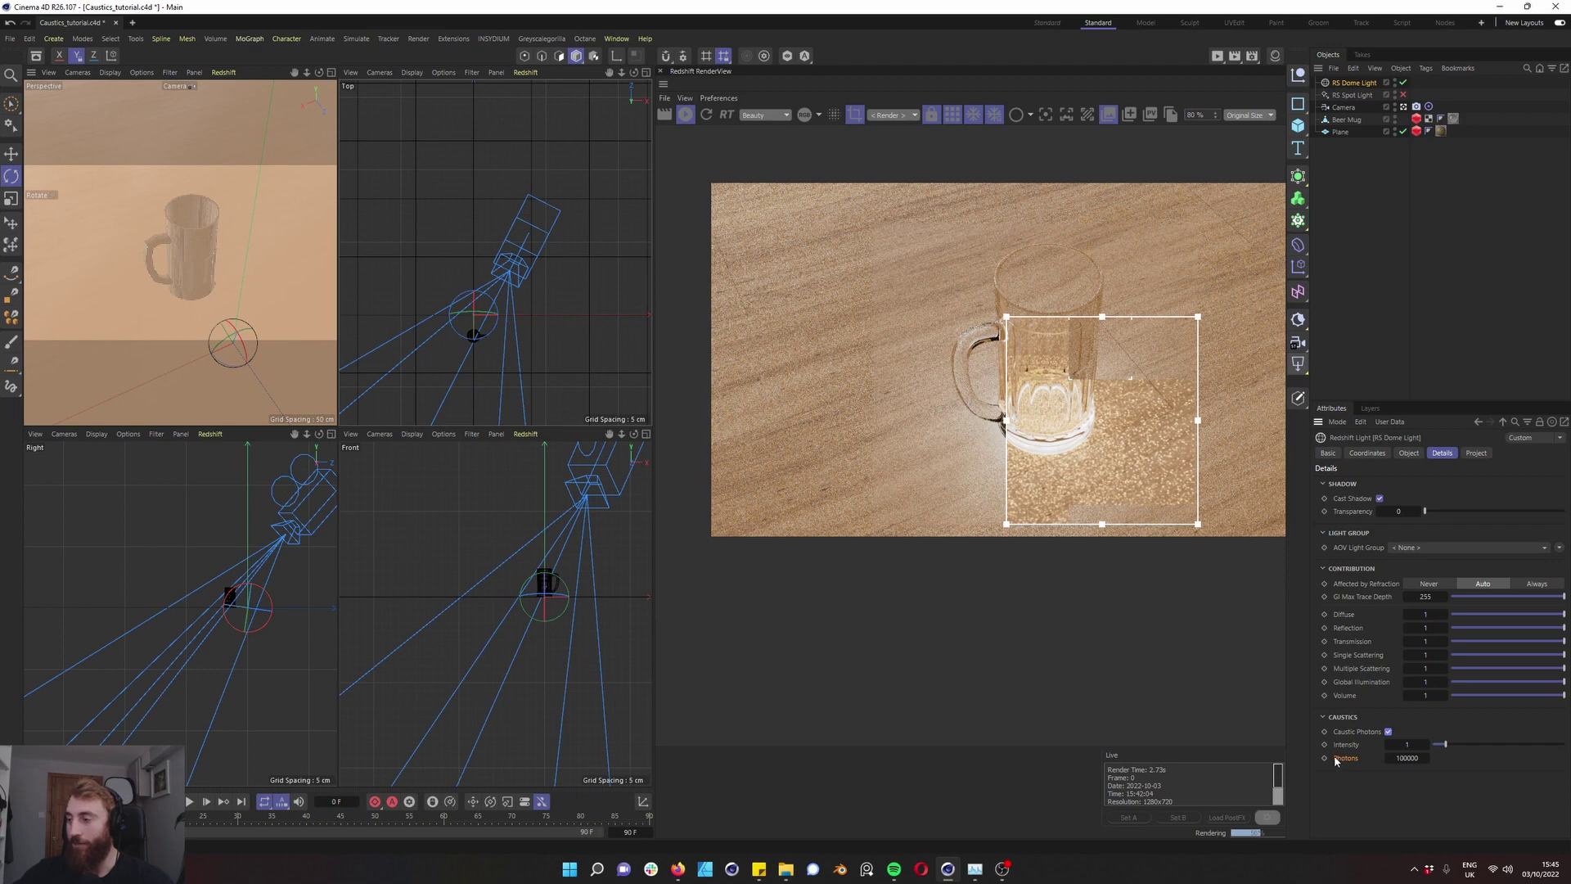
pyautogui.click(1405, 758)
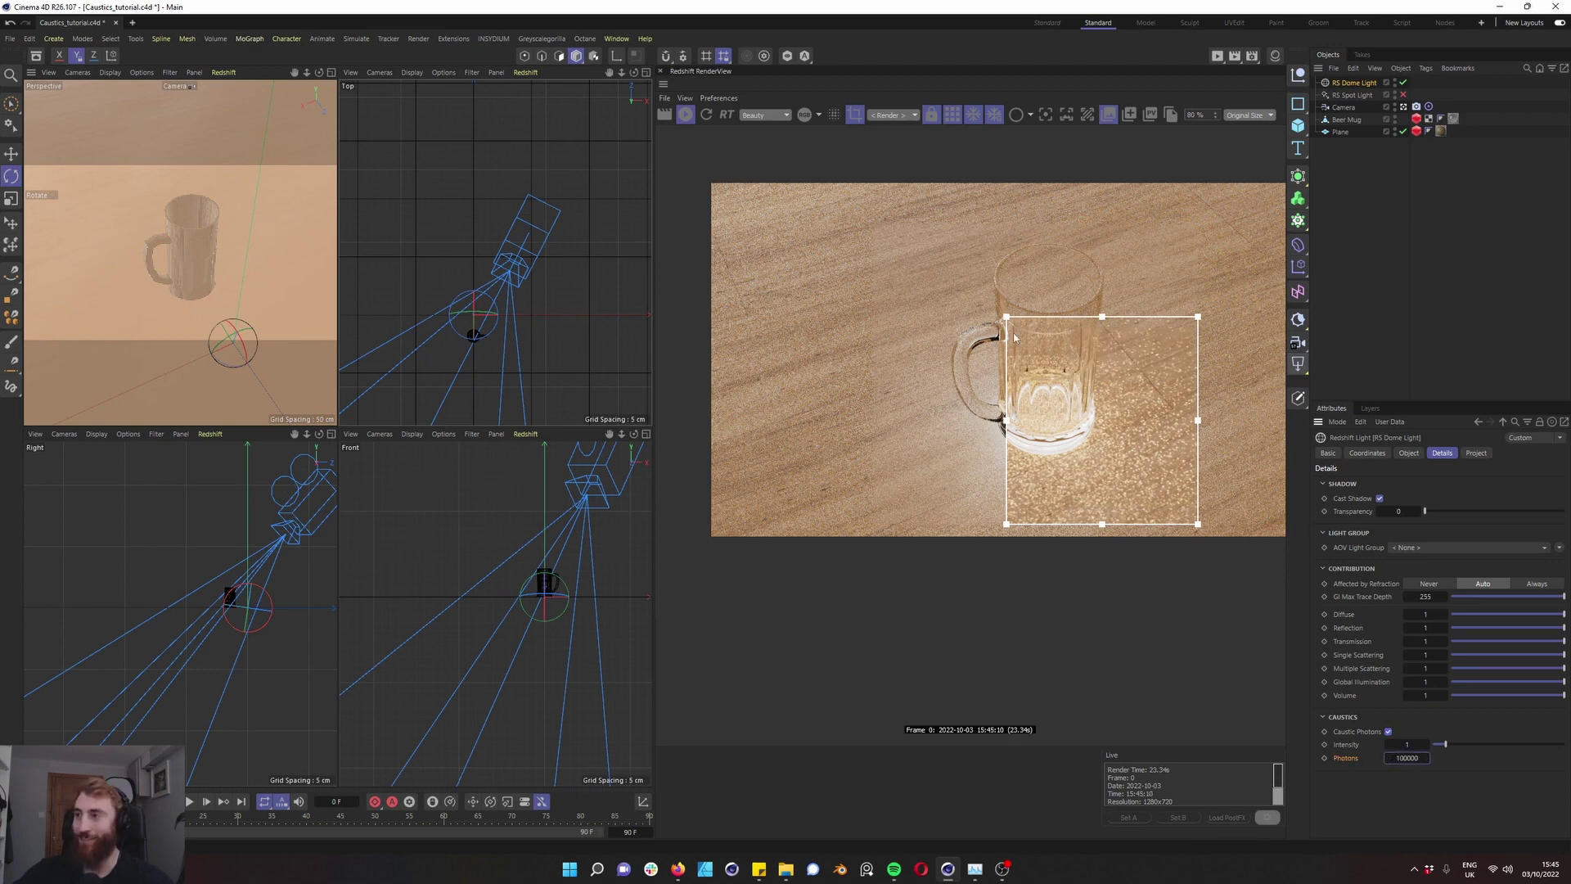
pyautogui.press('Return')
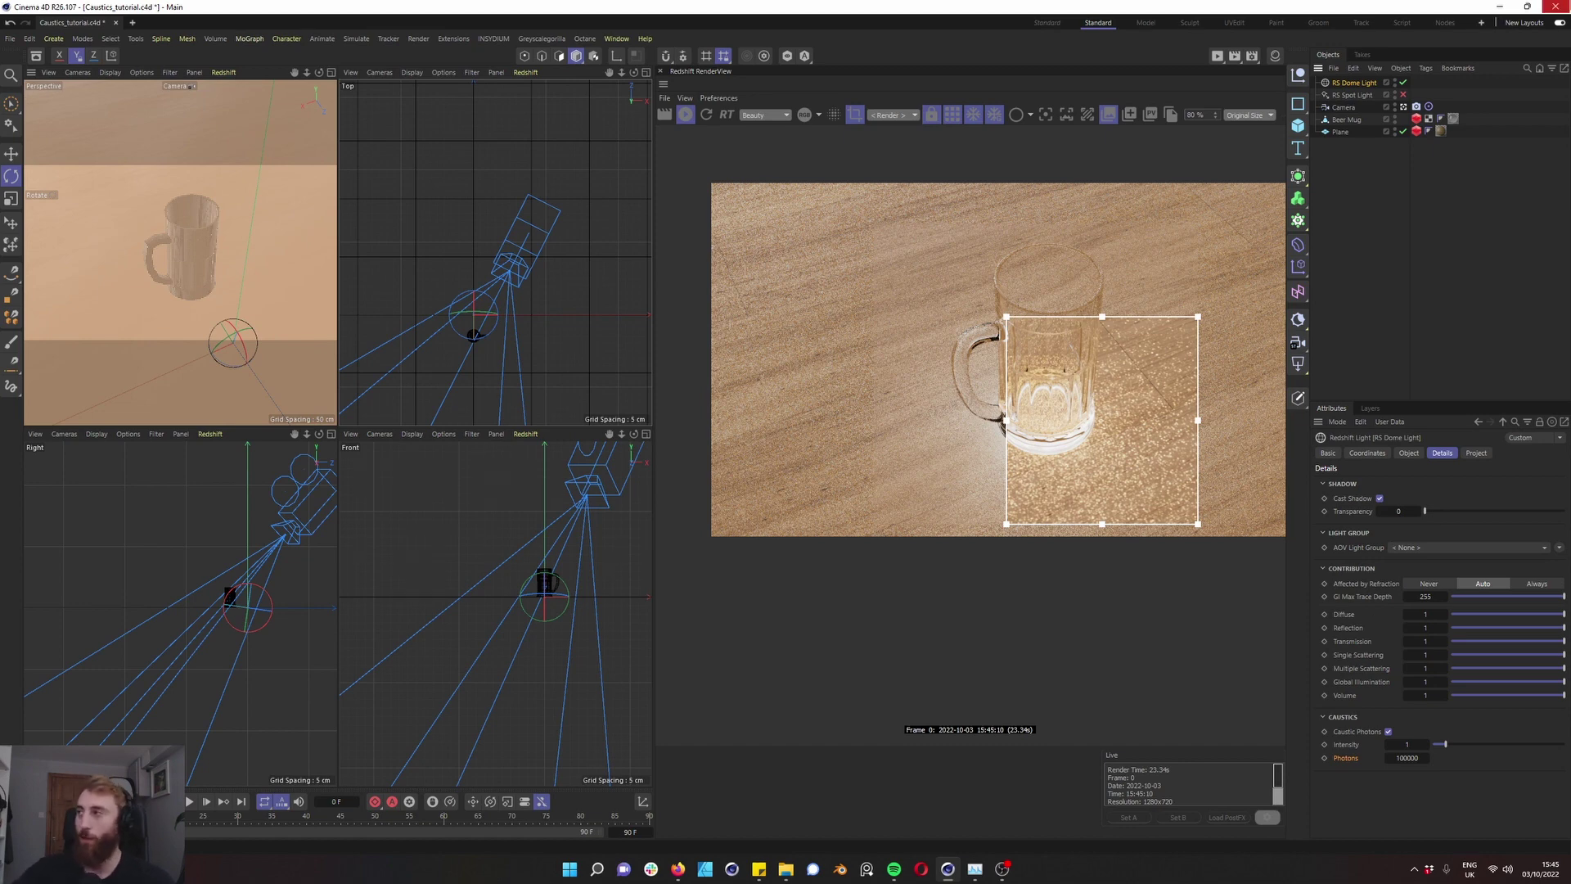
# Turn off the dome light's caustic photons, and activate the RS Spot Light with Caustic Photons enabled
pyautogui.click(1388, 731)
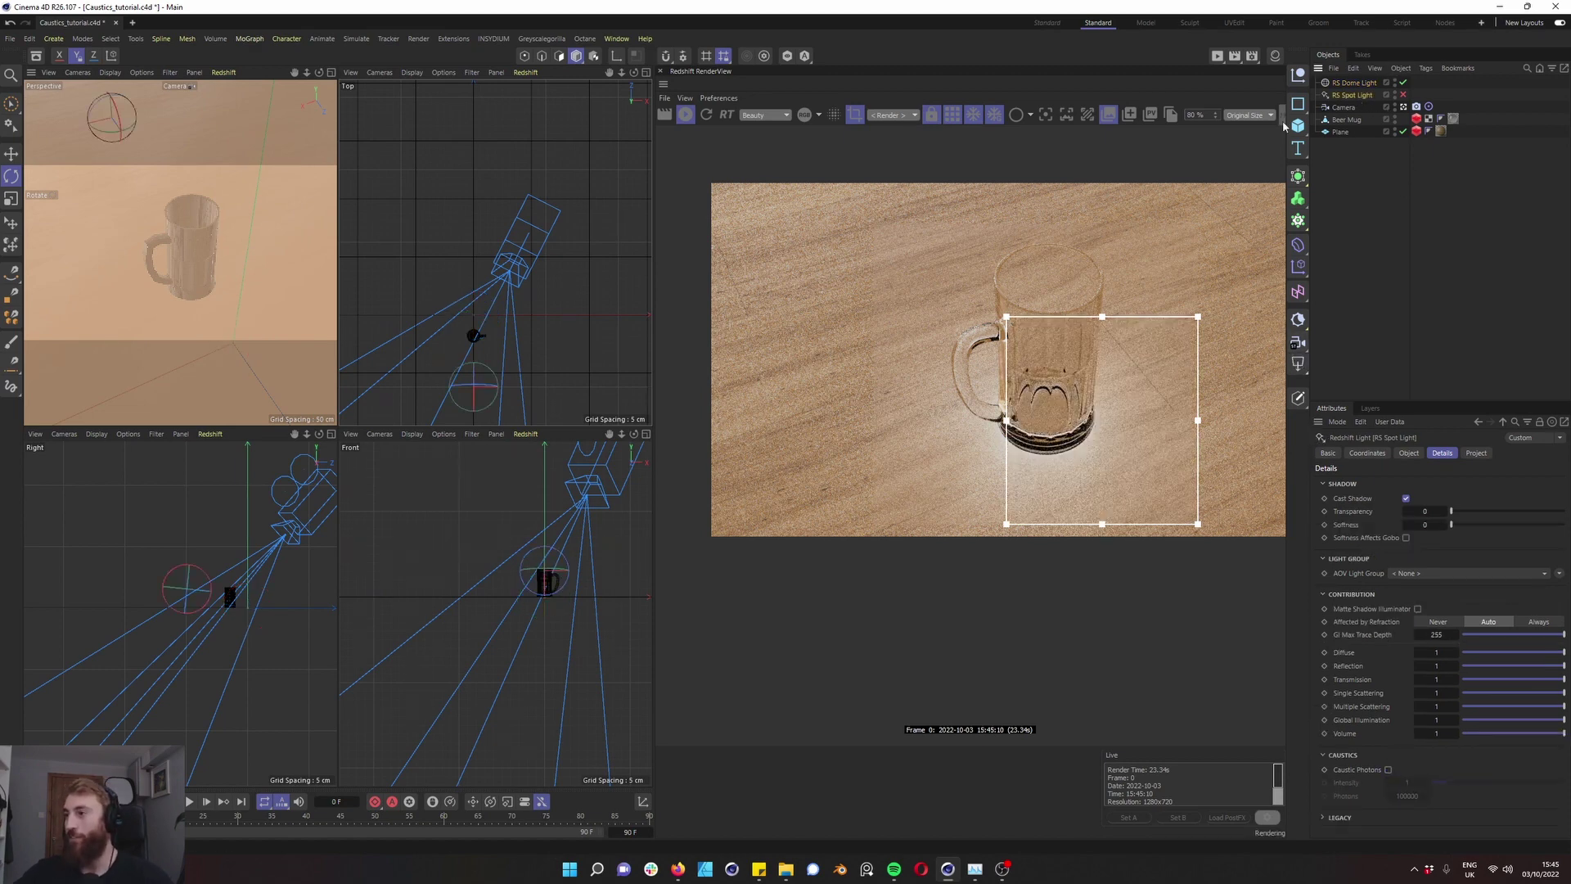
pyautogui.click(1354, 95)
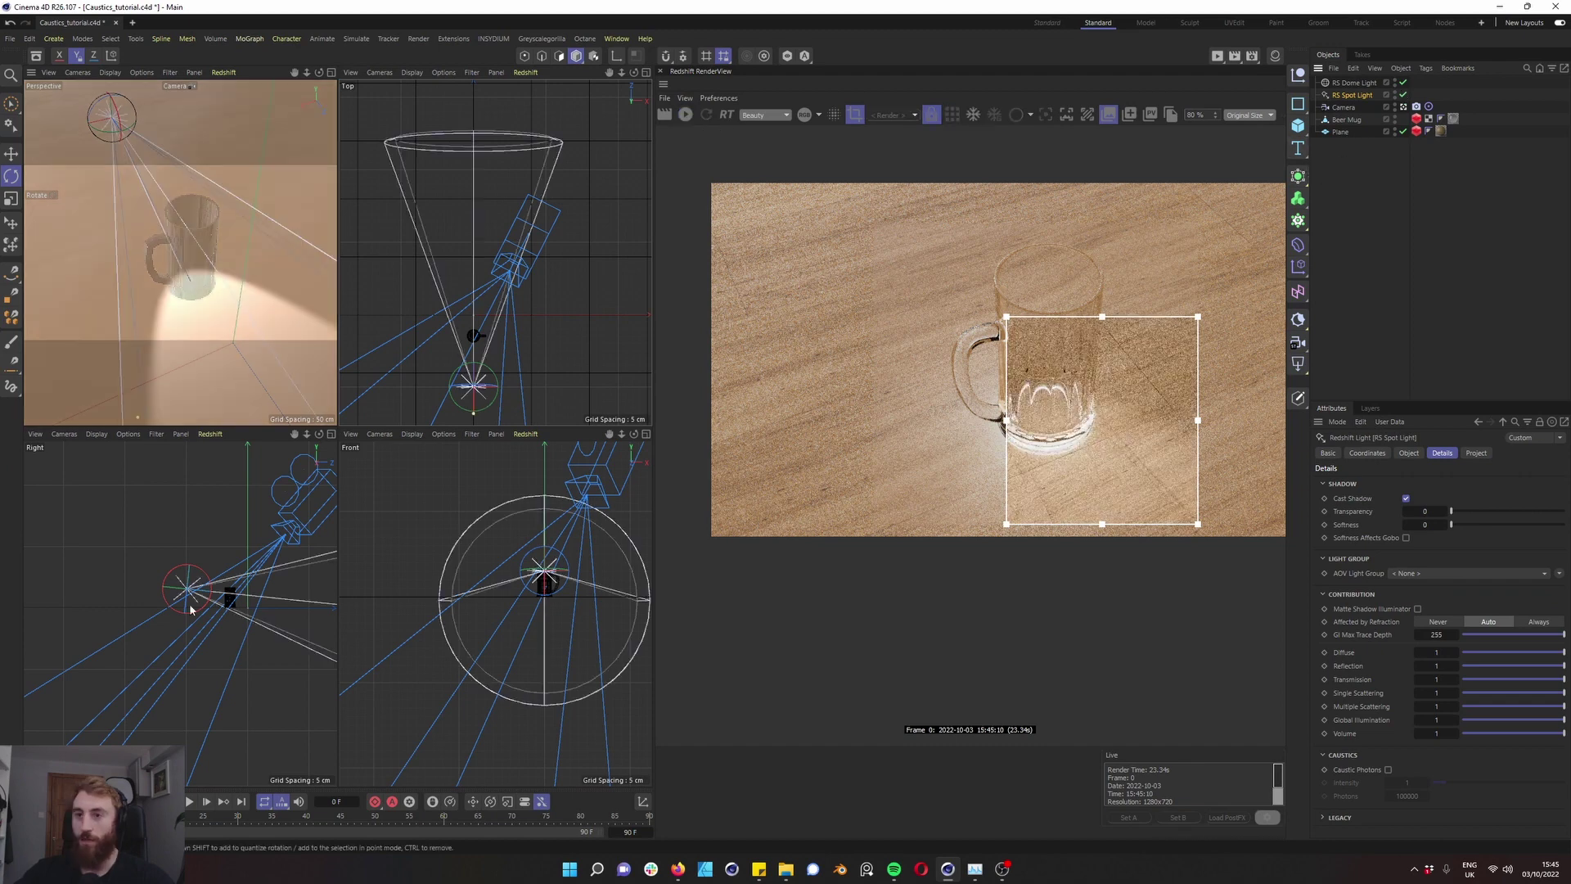
pyautogui.scroll(5, 246, 600)
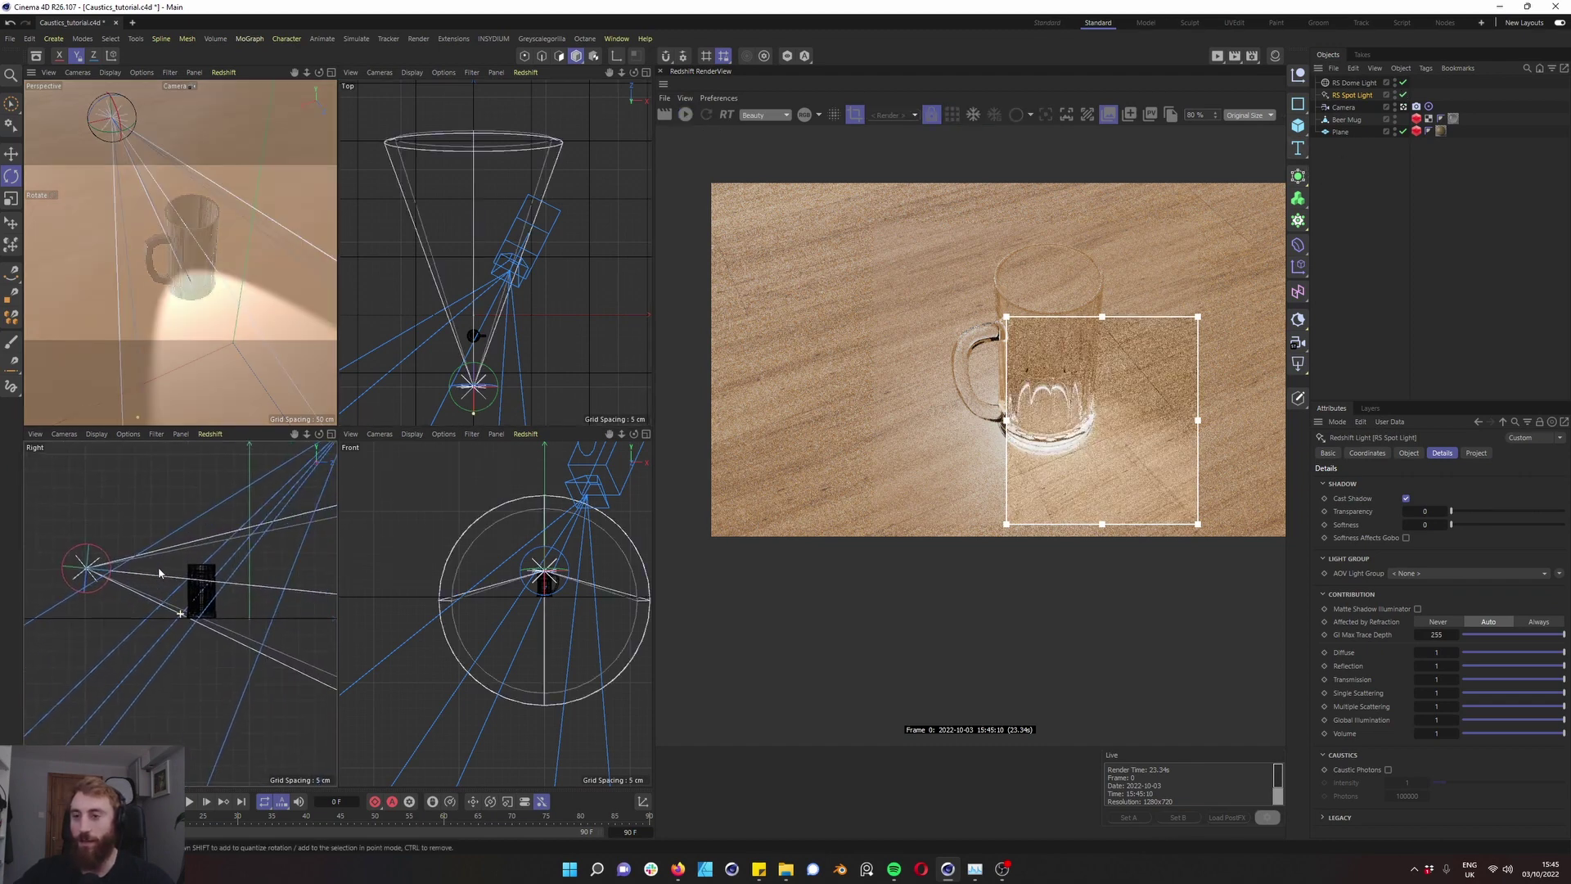
pyautogui.scroll(-2, 194, 589)
pyautogui.click(1388, 769)
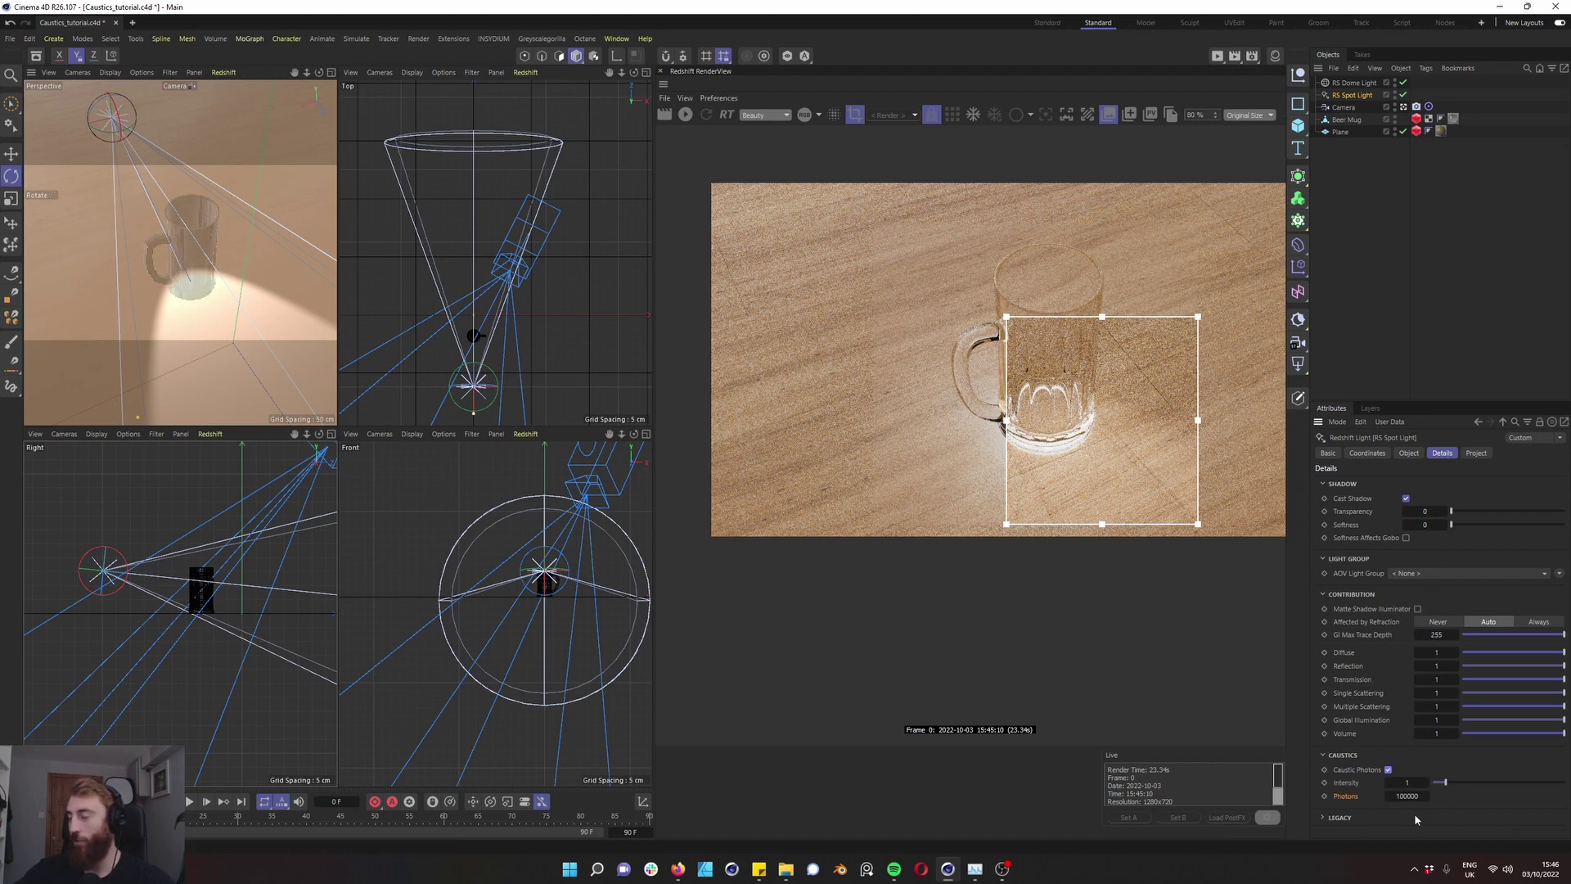
# Render the whole mug region, set the spot light's diffuse contribution to 0 and reduce its reflection contribution
pyautogui.click(685, 113)
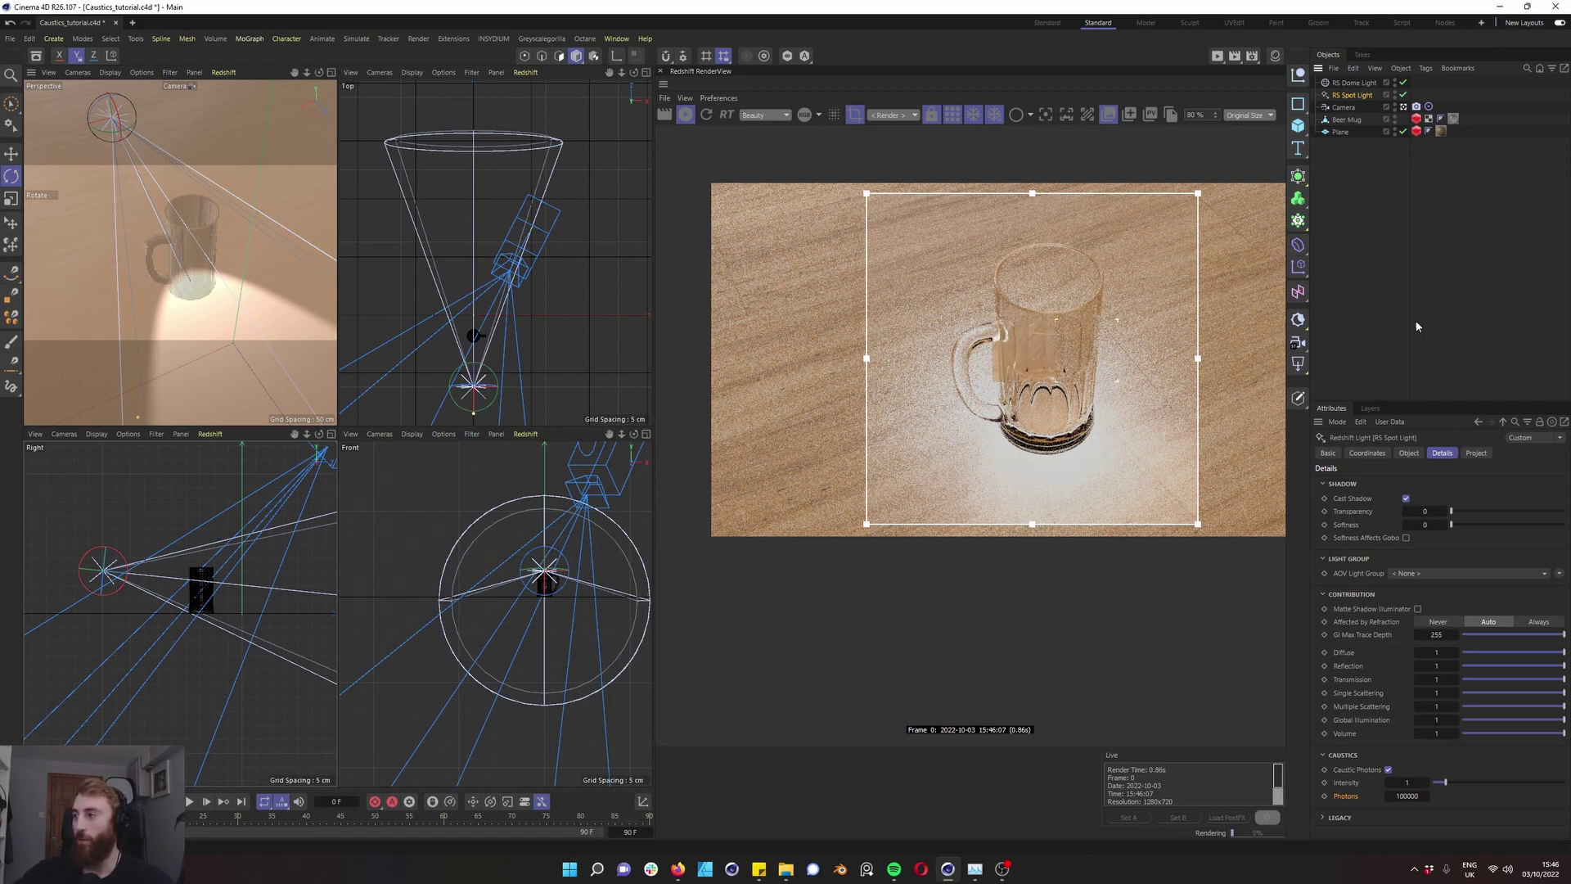
pyautogui.moveTo(1545, 653); pyautogui.dragTo(1456, 653)
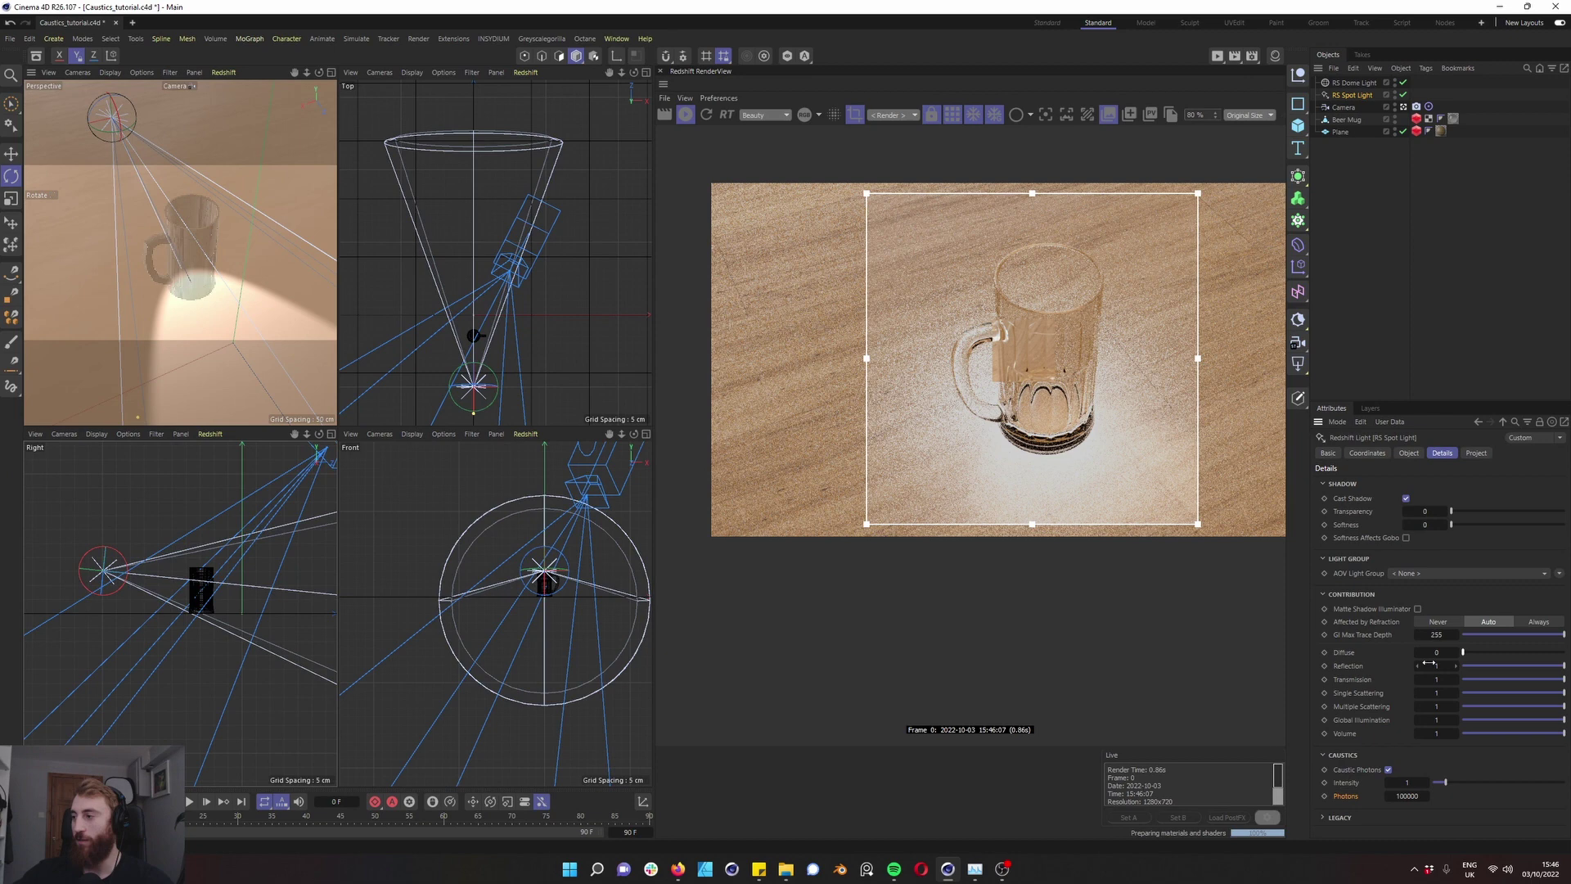
pyautogui.moveTo(1563, 666); pyautogui.dragTo(1559, 669)
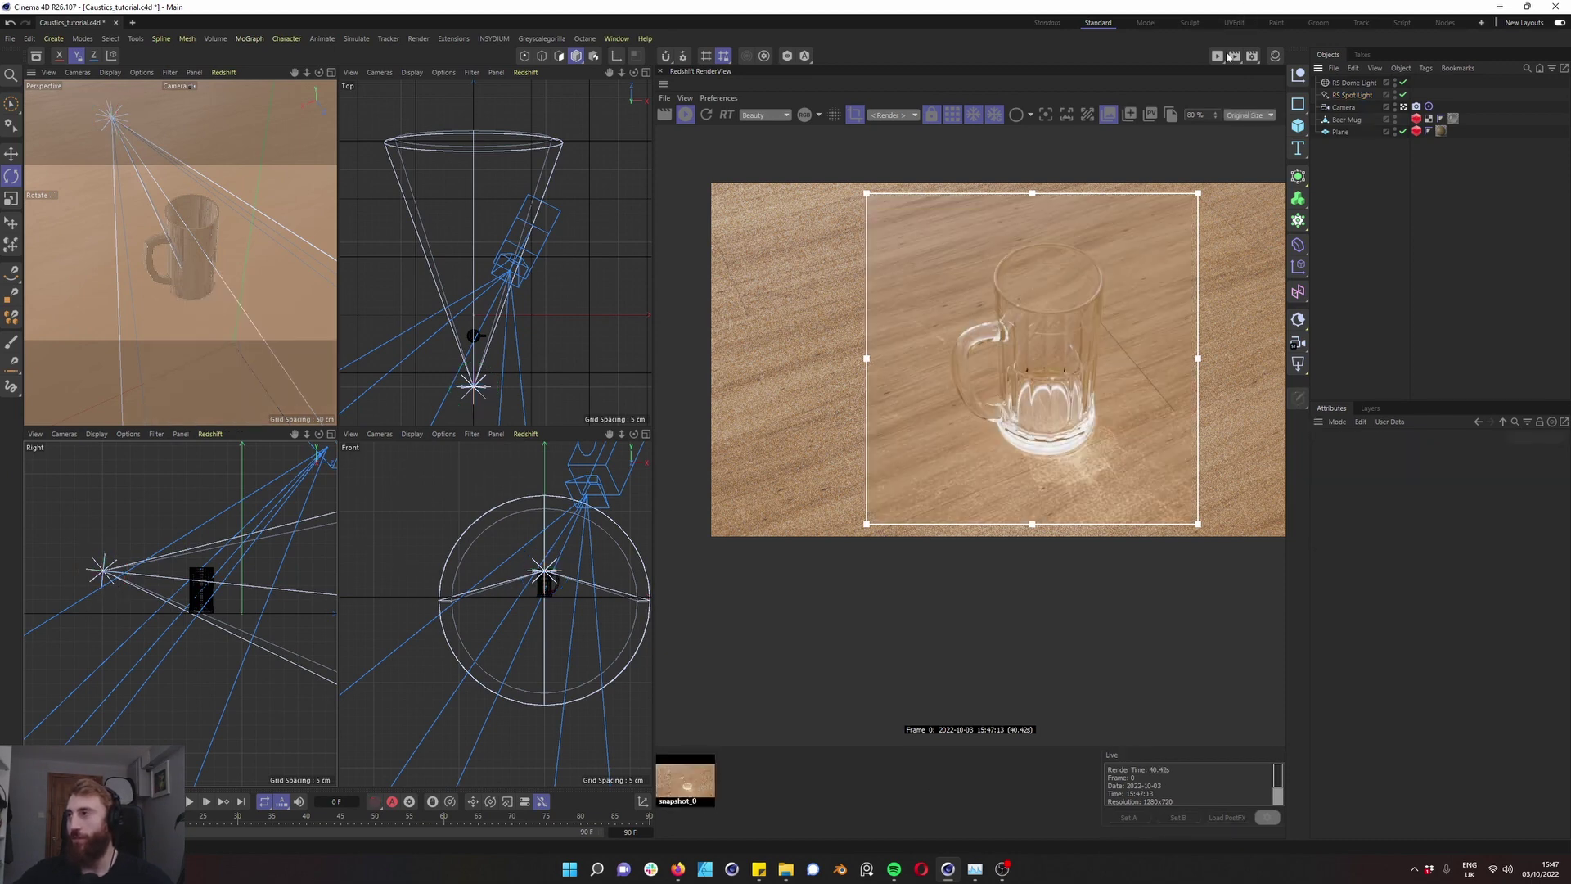
# Enable the Reflection, Refraction and Light sampling overrides in the Redshift render settings, and edit the reflection samples
pyautogui.click(1253, 56)
pyautogui.moveTo(1268, 49); pyautogui.dragTo(355, 179)
pyautogui.click(481, 333)
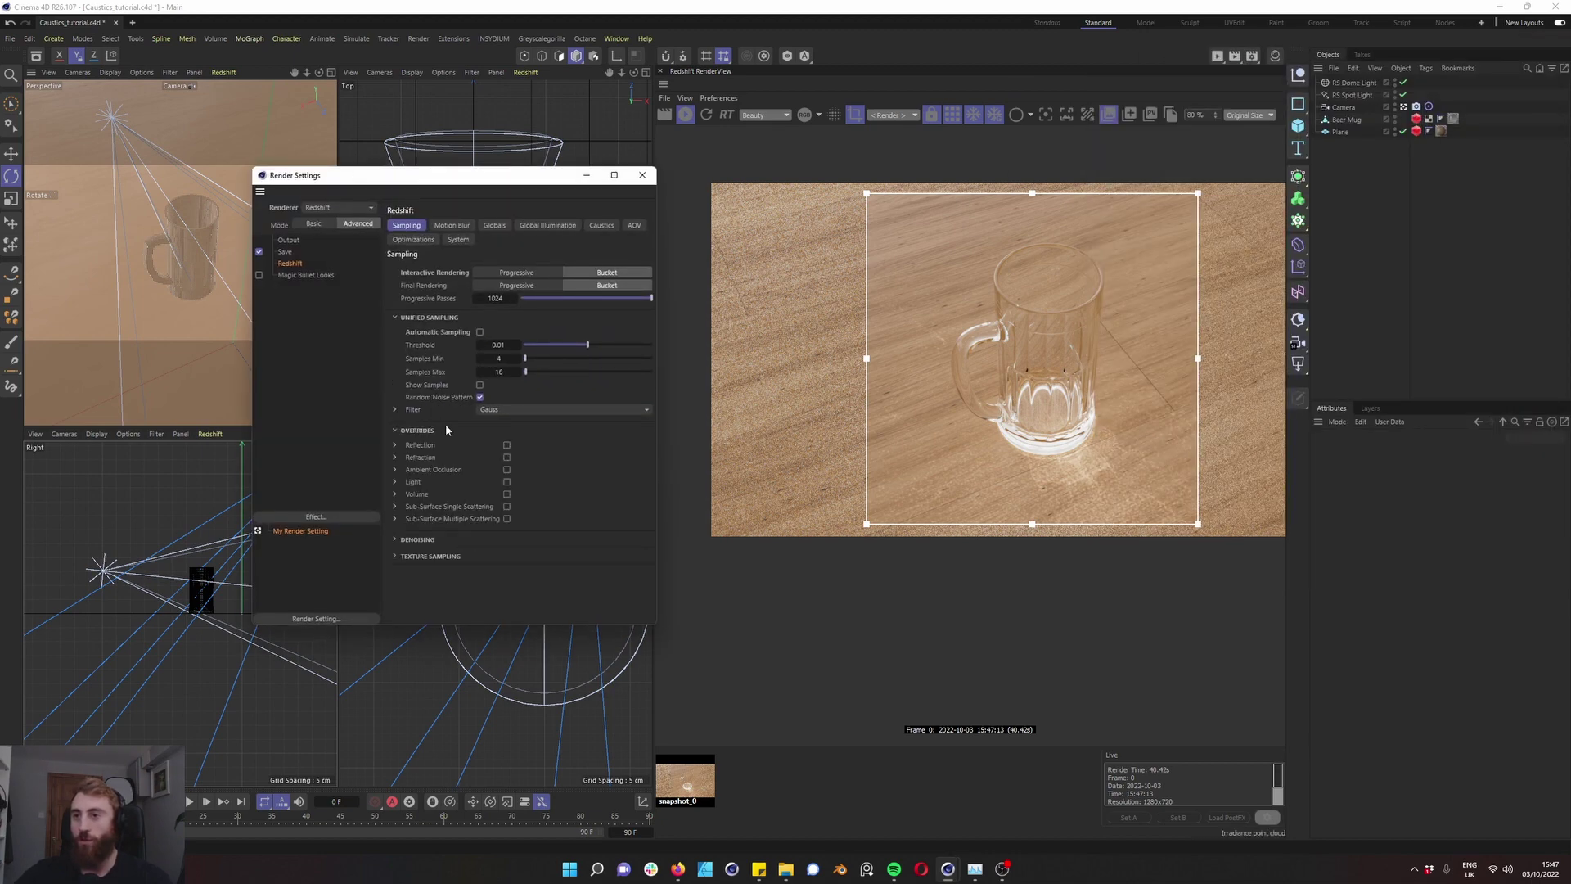
pyautogui.click(507, 444)
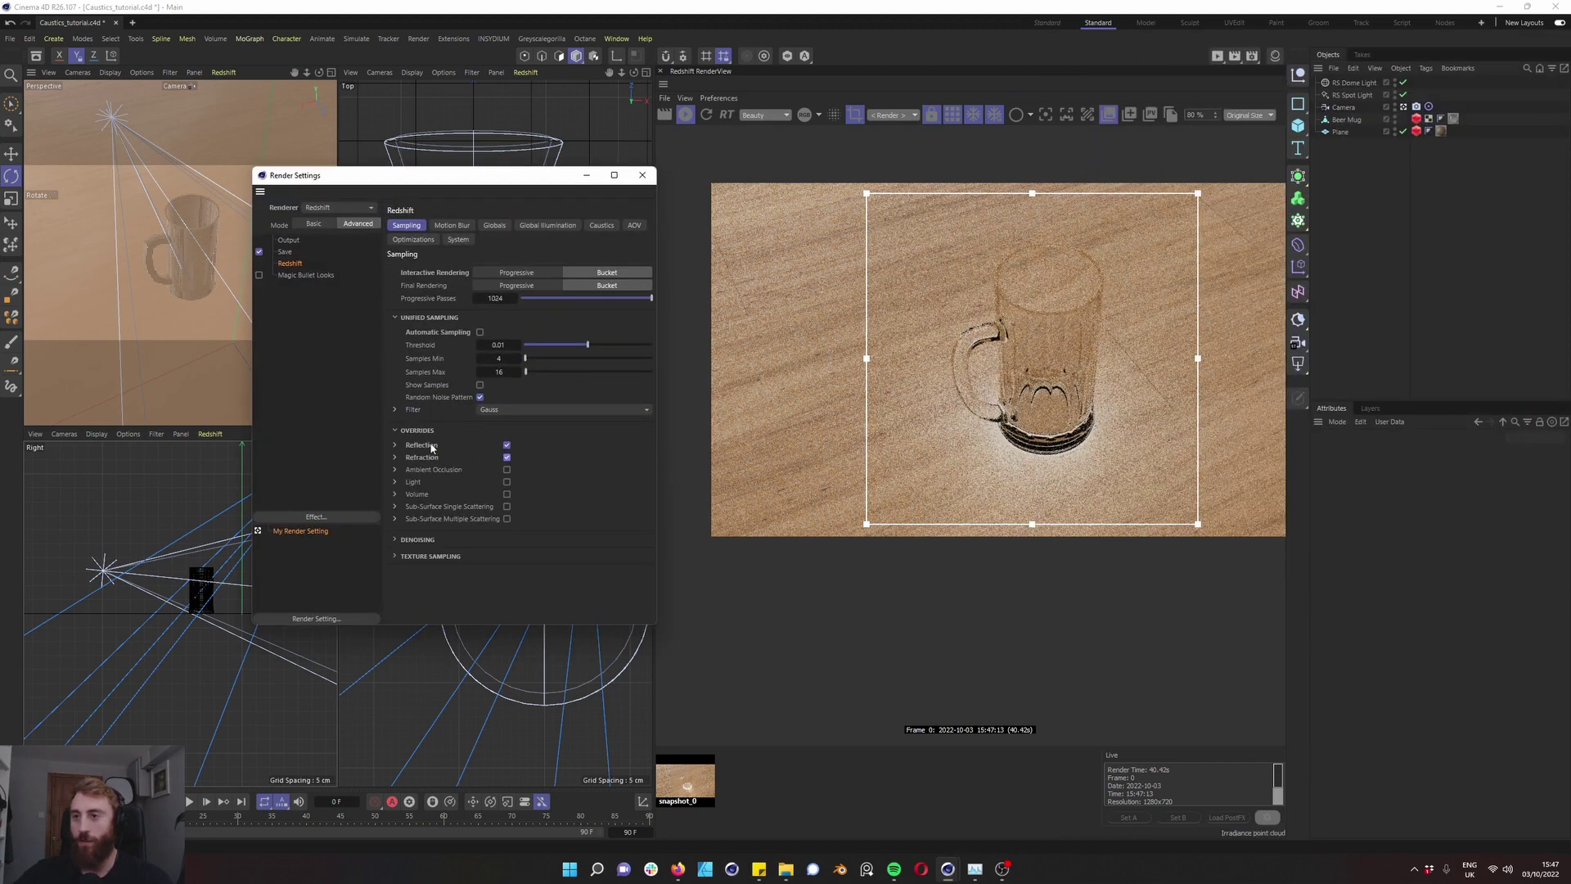
pyautogui.click(506, 457)
pyautogui.click(507, 481)
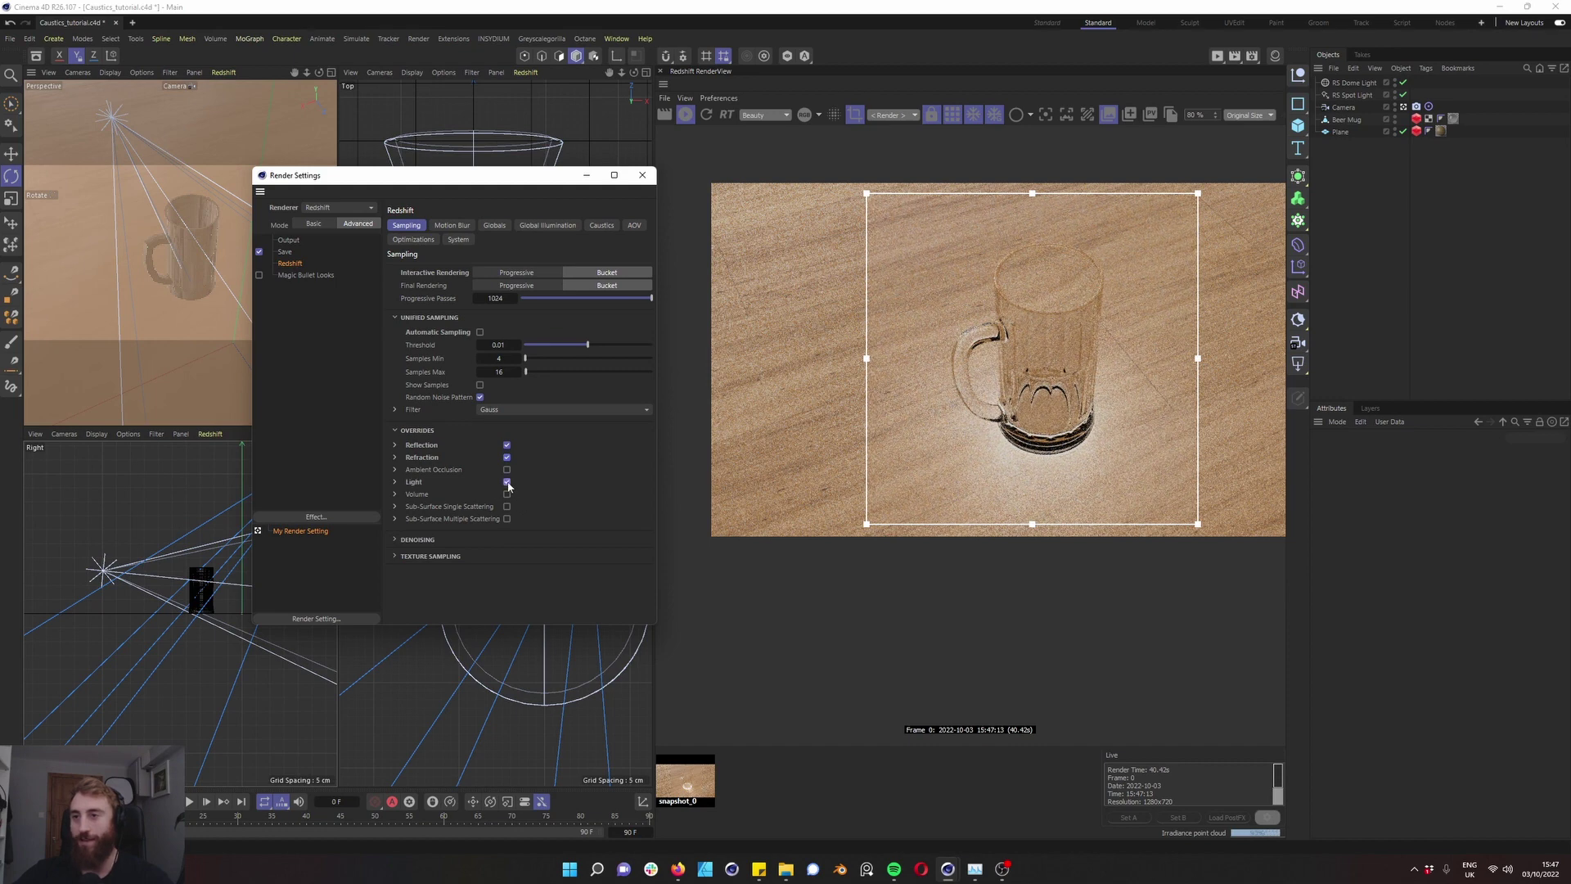
pyautogui.click(395, 445)
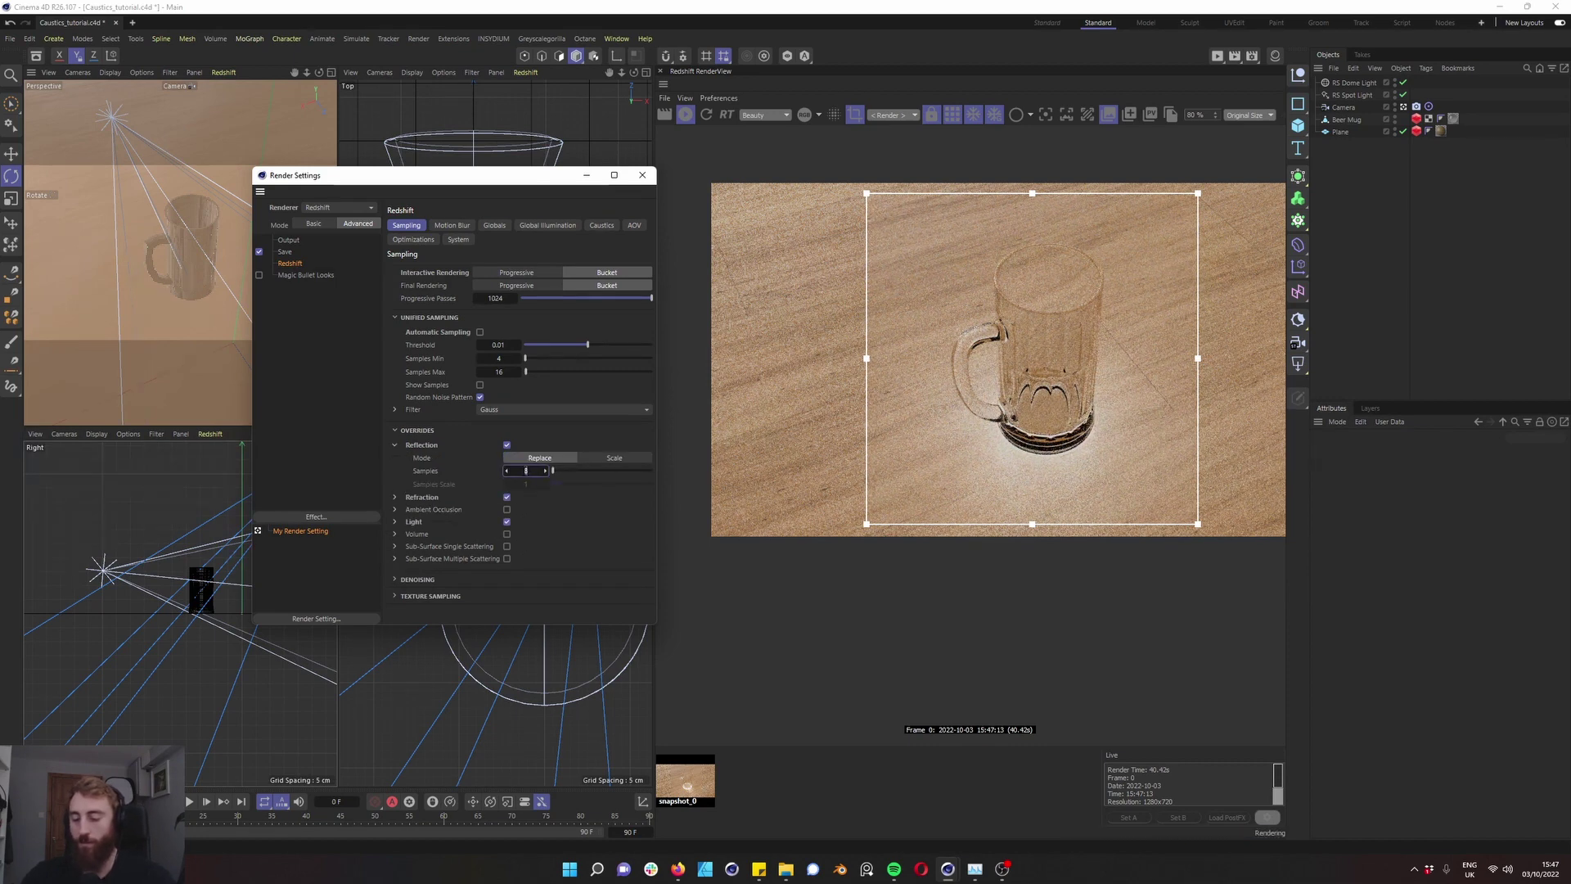
pyautogui.click(394, 445)
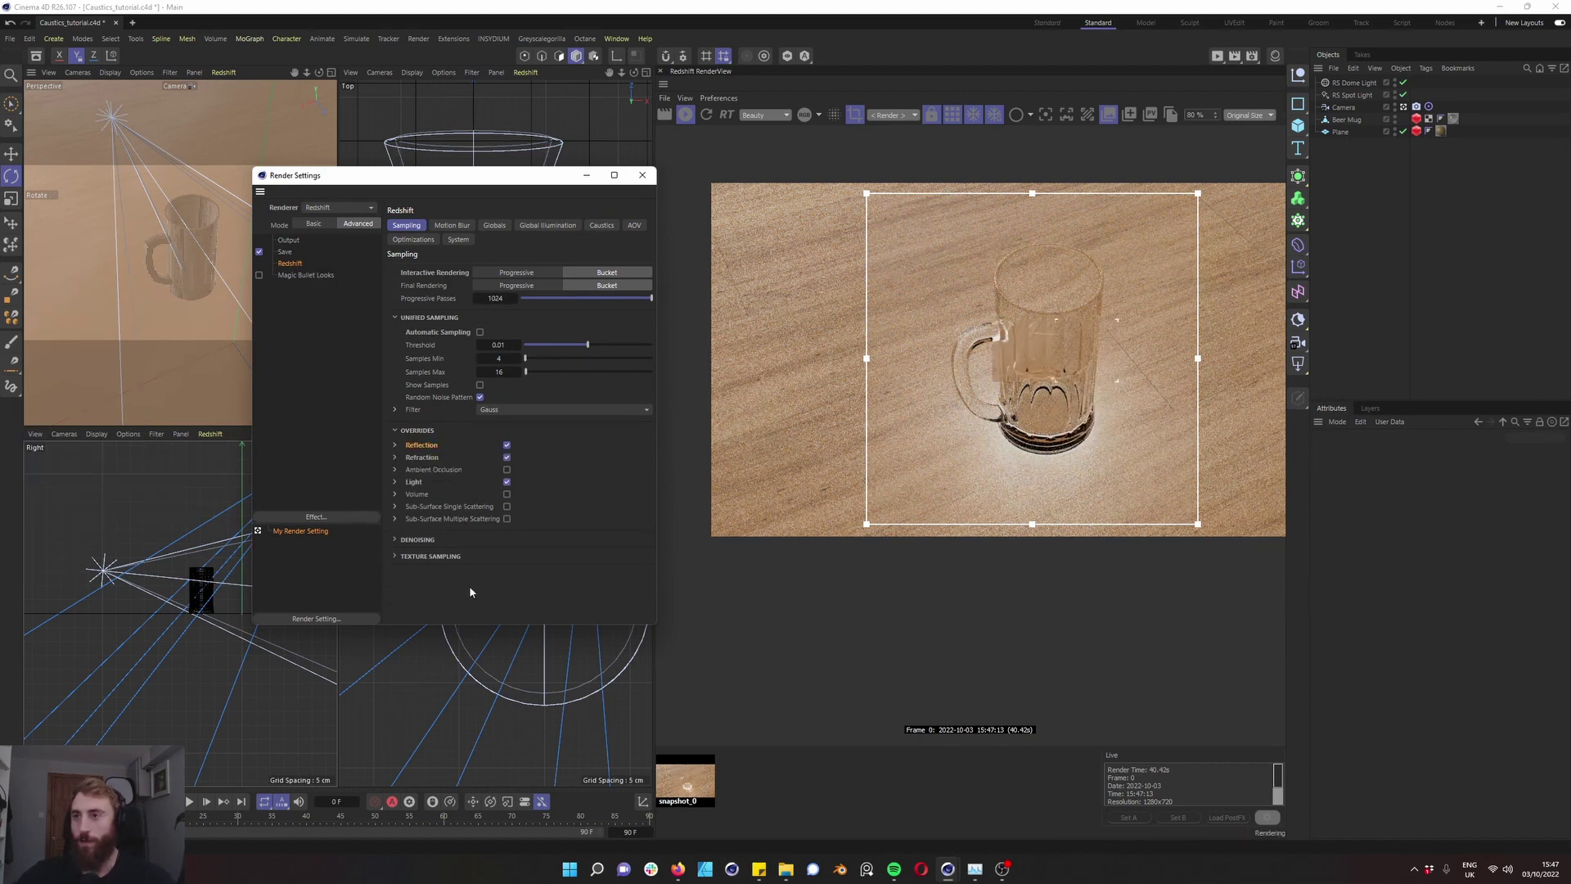
# Set the maximum unified samples to 32 in the Redshift sampling settings
pyautogui.doubleClick(500, 371)
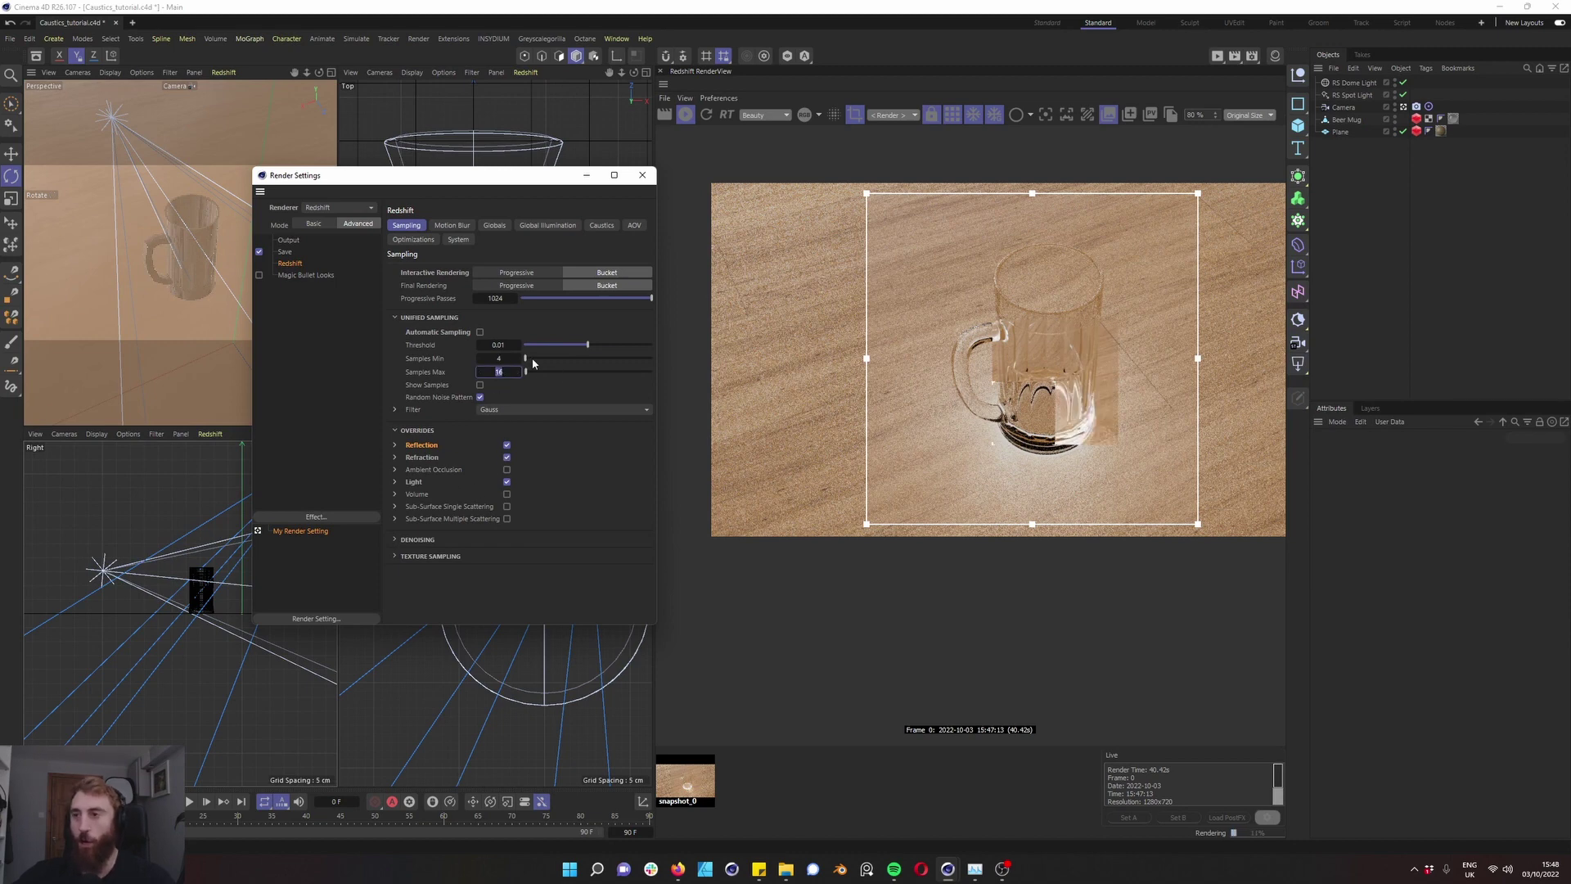
pyautogui.write('32')
pyautogui.press('Return')
# Switch the secondary global illumination engine to Brute Force and set the Brute Force Rays to 256
pyautogui.click(547, 225)
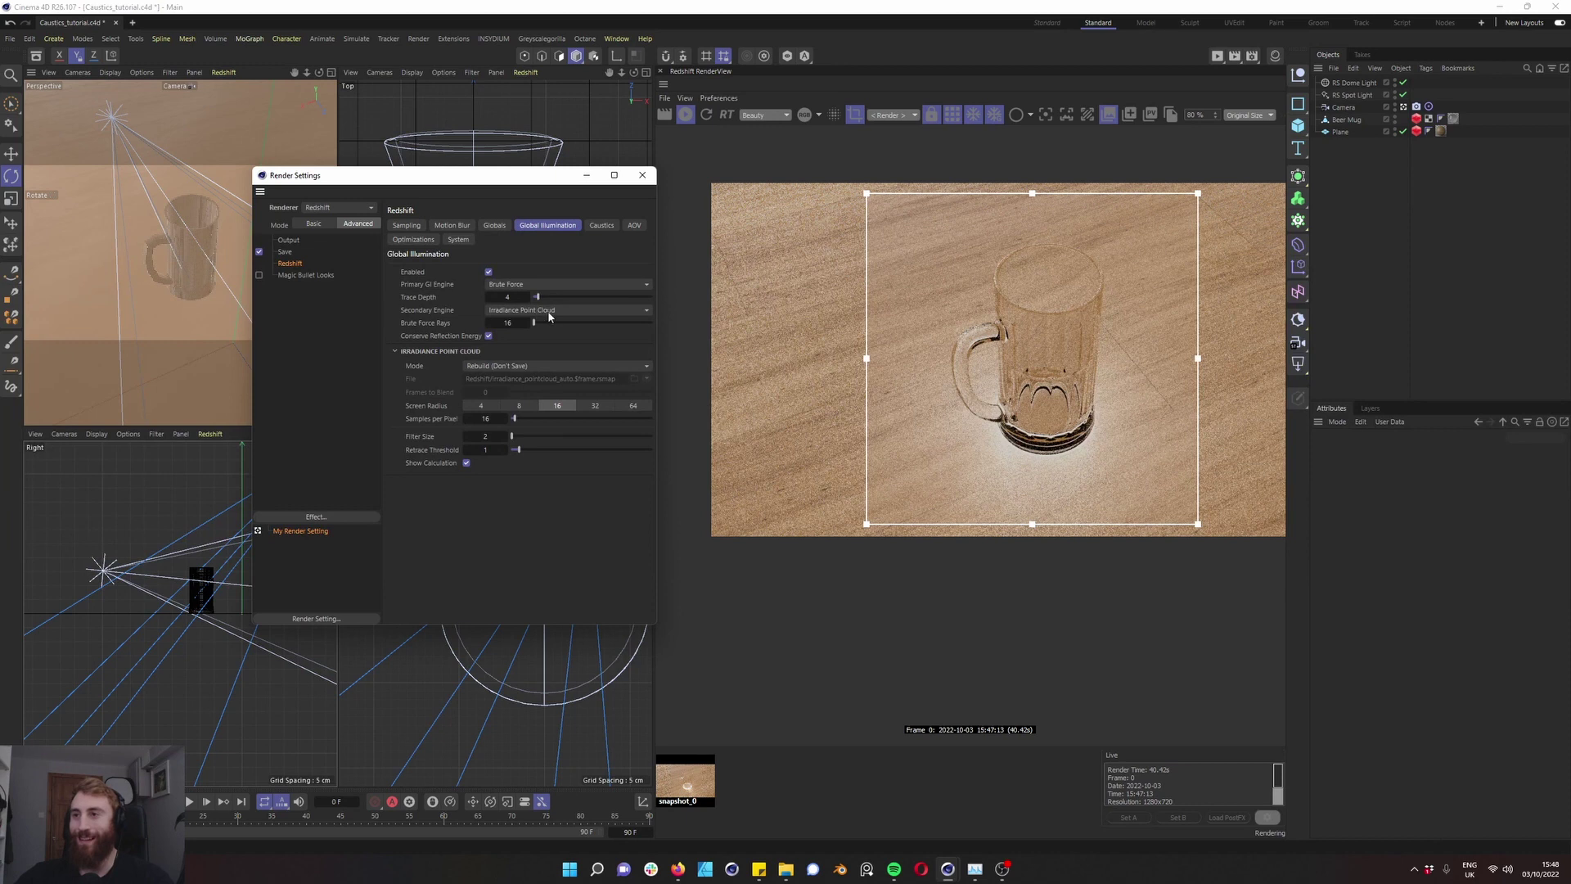
pyautogui.click(540, 310)
pyautogui.click(543, 339)
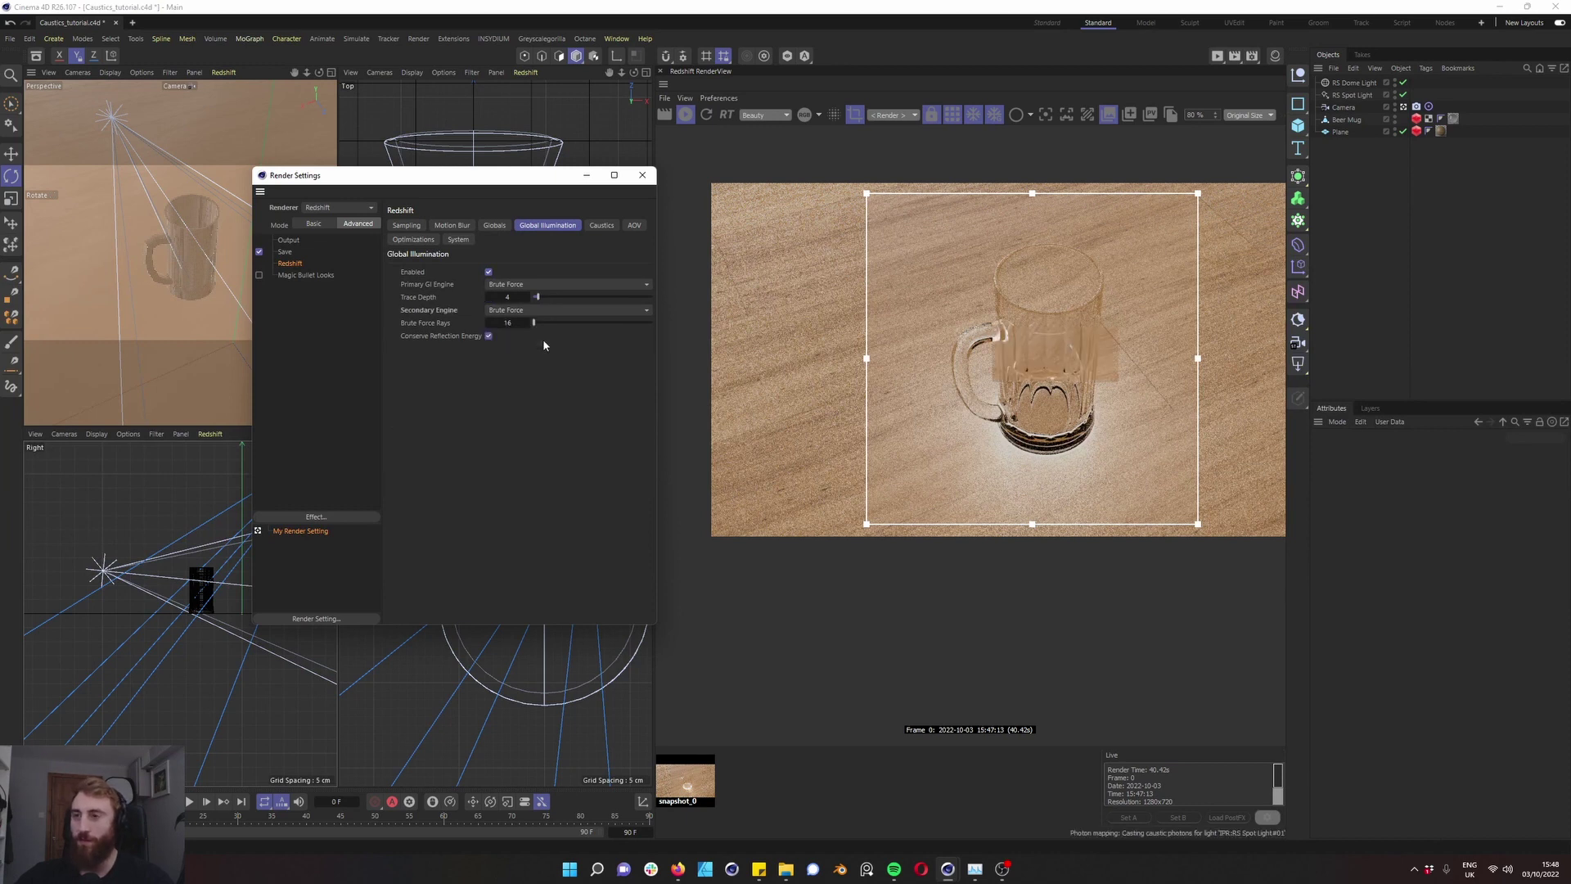
pyautogui.doubleClick(507, 322)
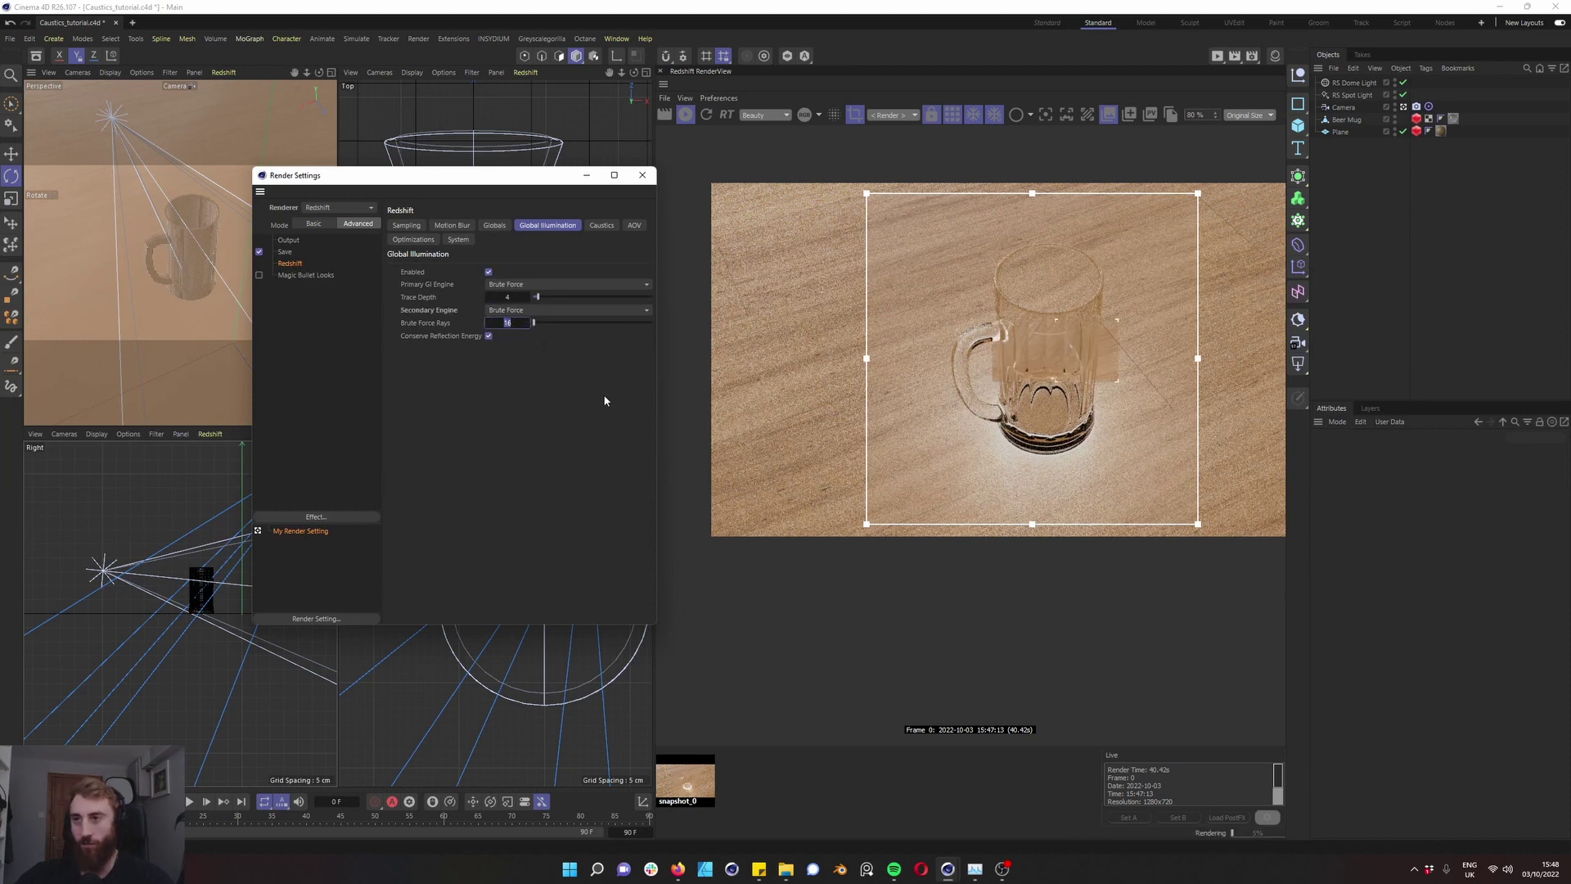
pyautogui.write('256')
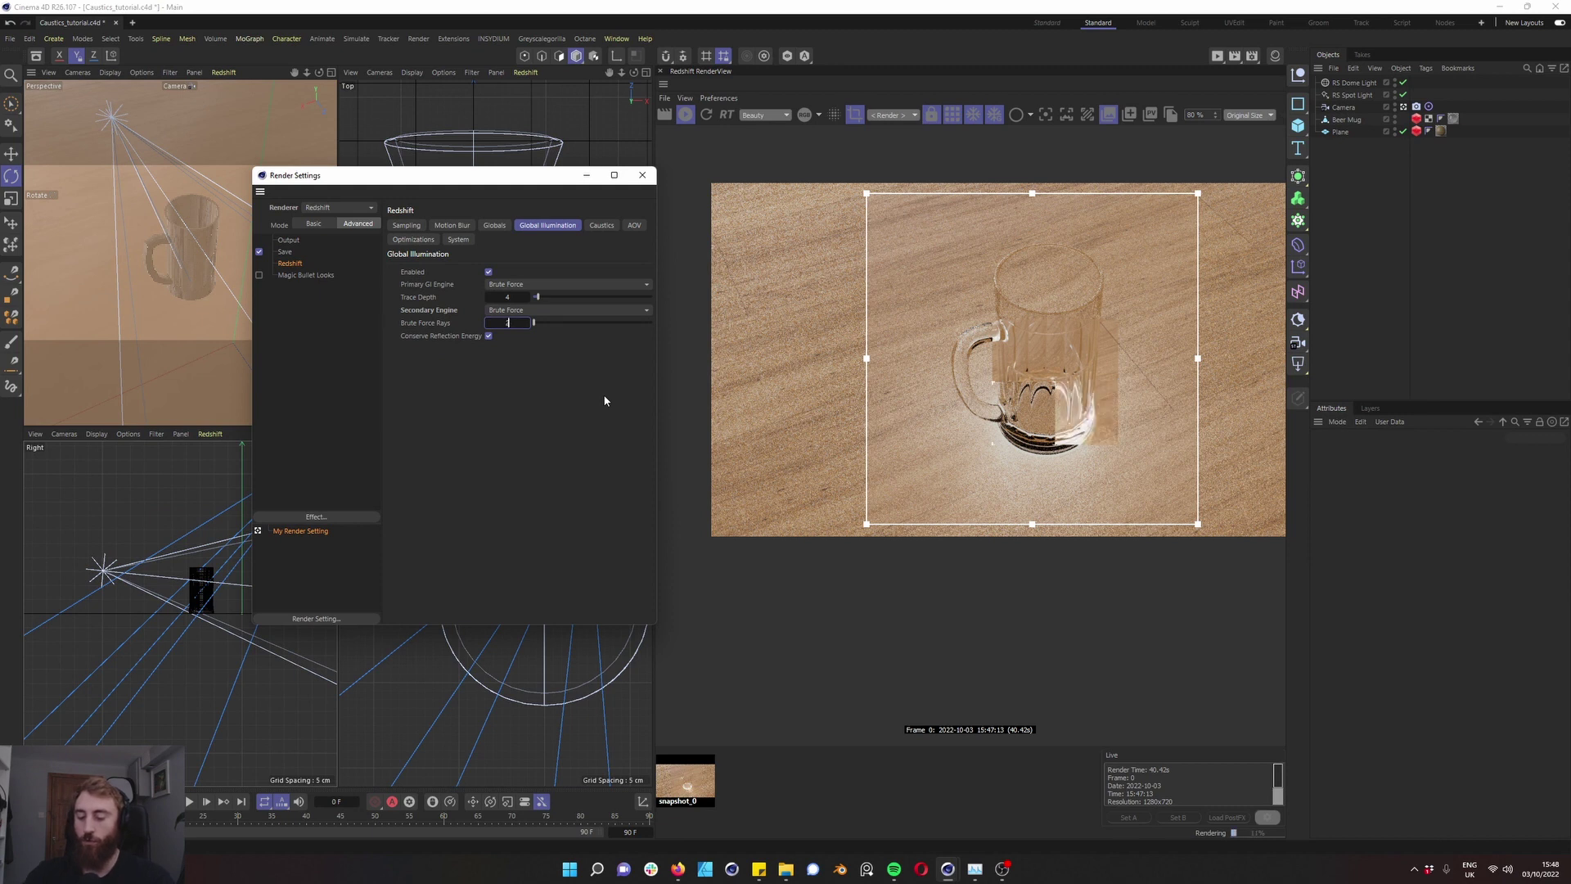
# Open the Redshift caustics settings and examine the available caustics modes
pyautogui.click(599, 229)
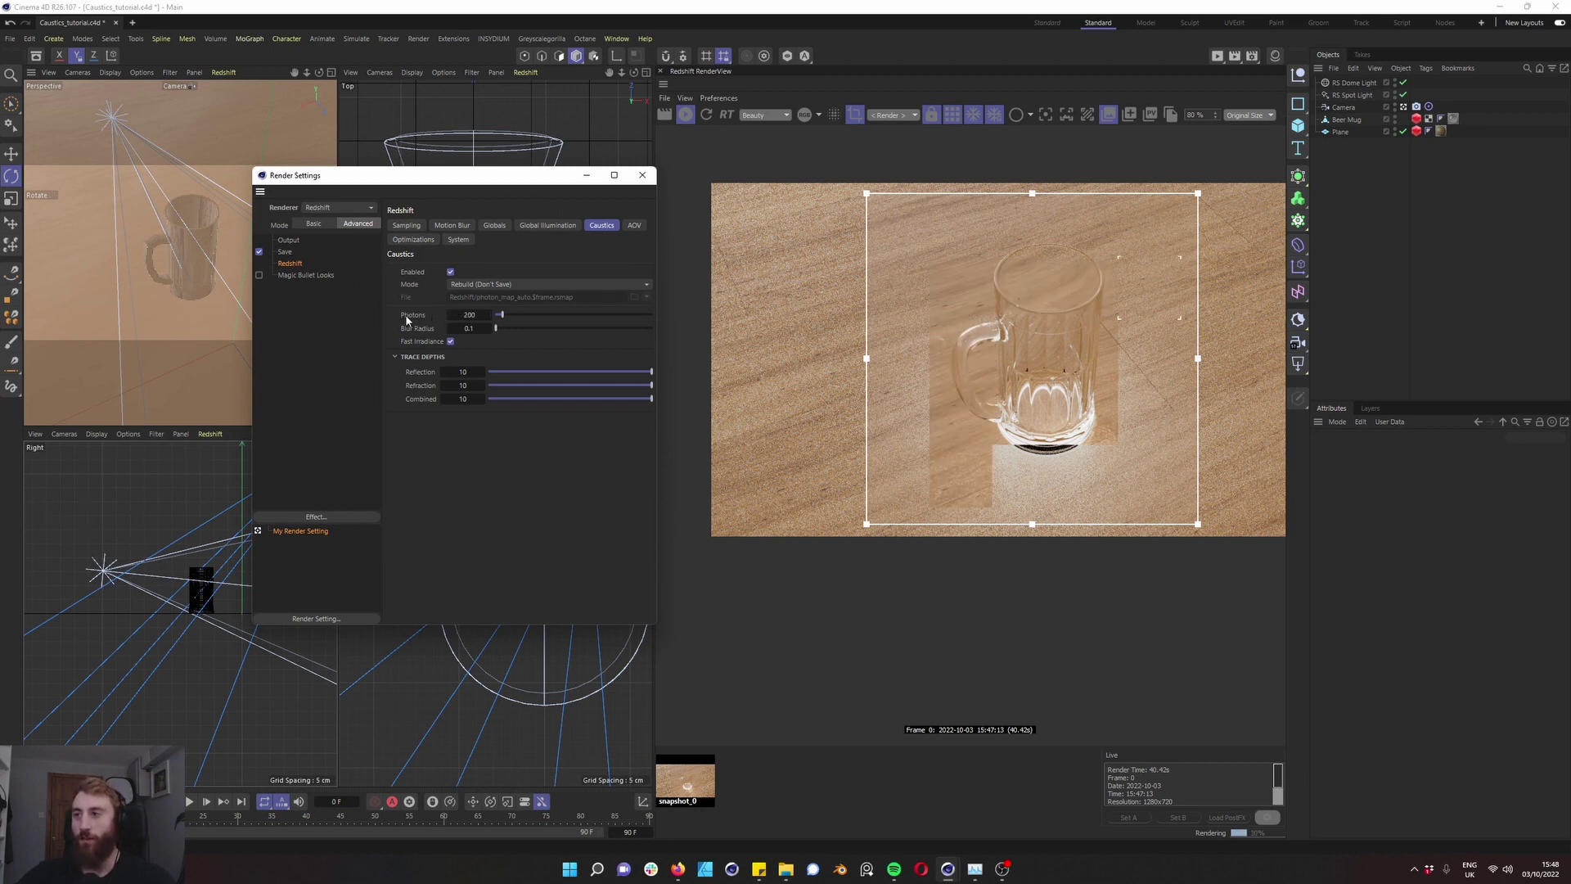
pyautogui.click(482, 284)
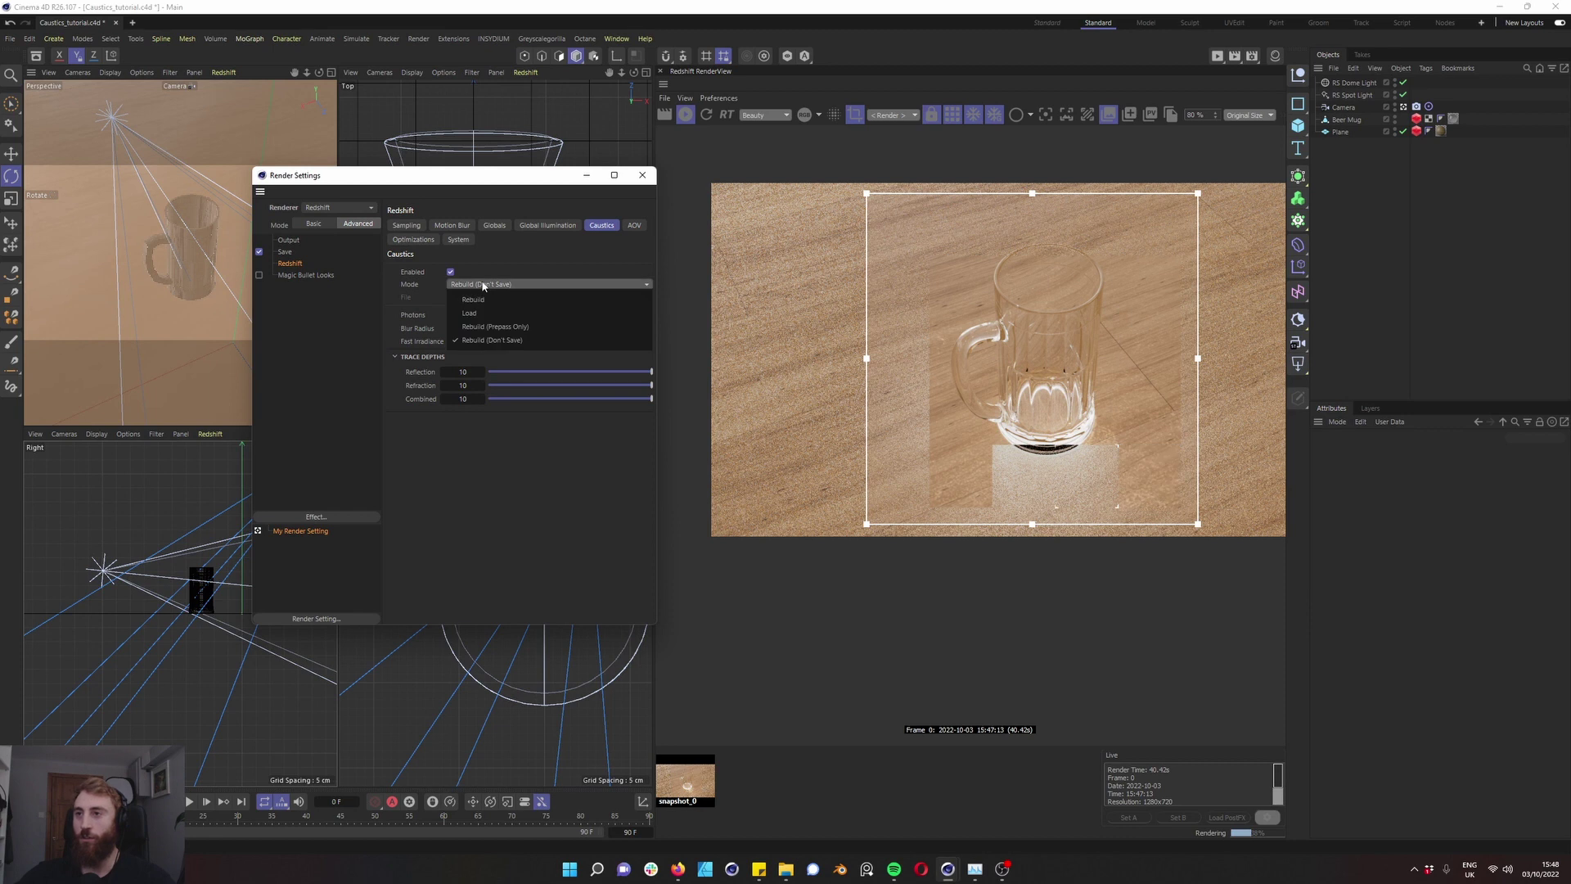
pyautogui.click(489, 269)
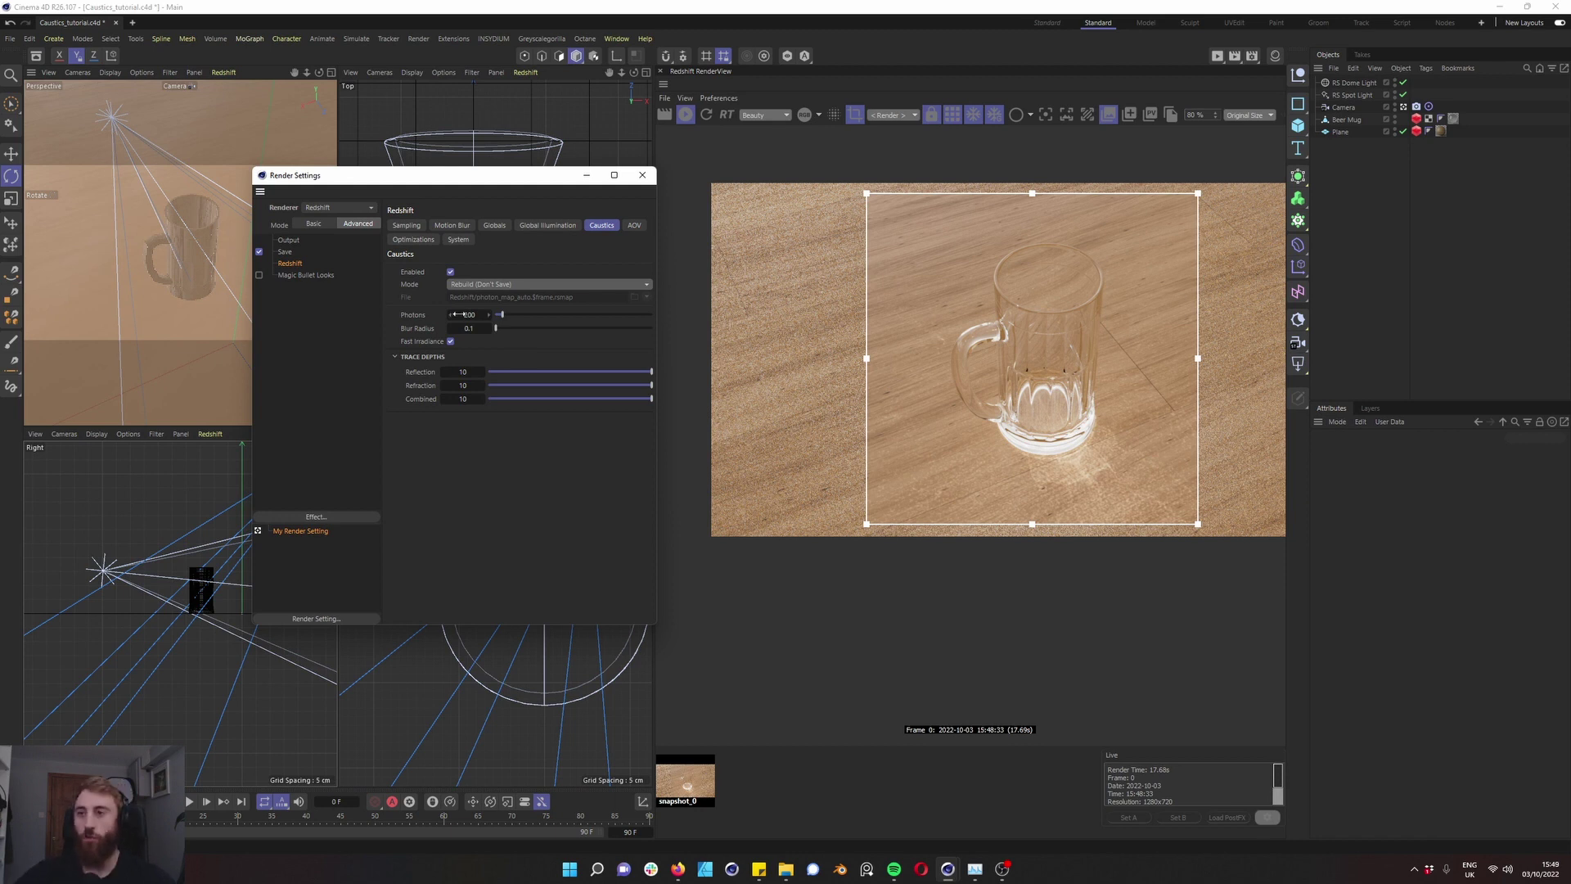
# Rename the RS Spot Light as Caustics_Light
pyautogui.click(1365, 206)
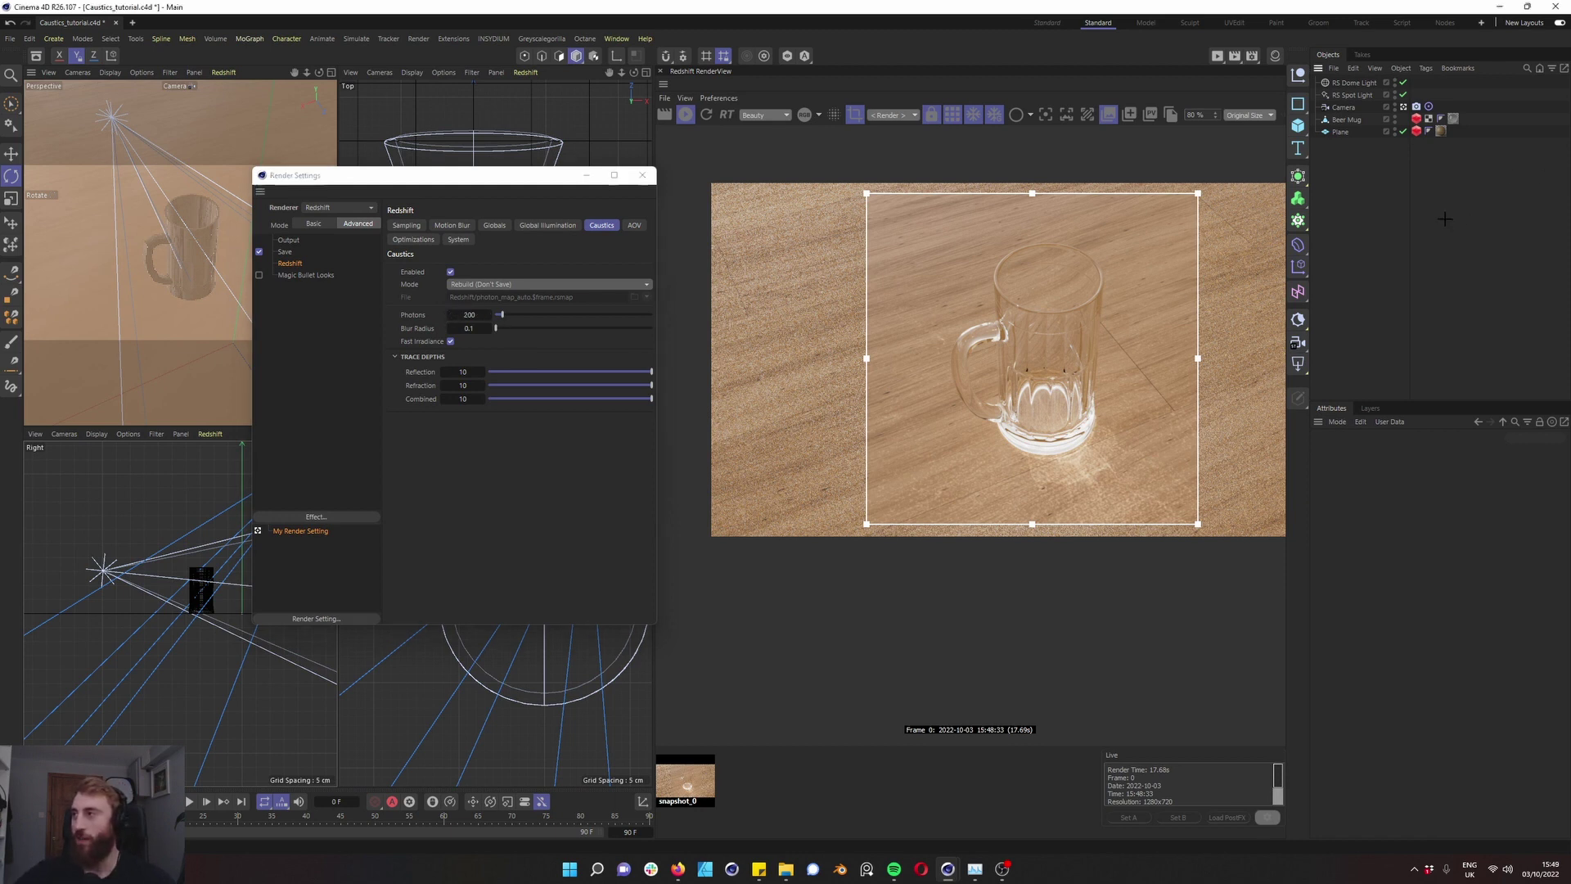
pyautogui.click(1352, 95)
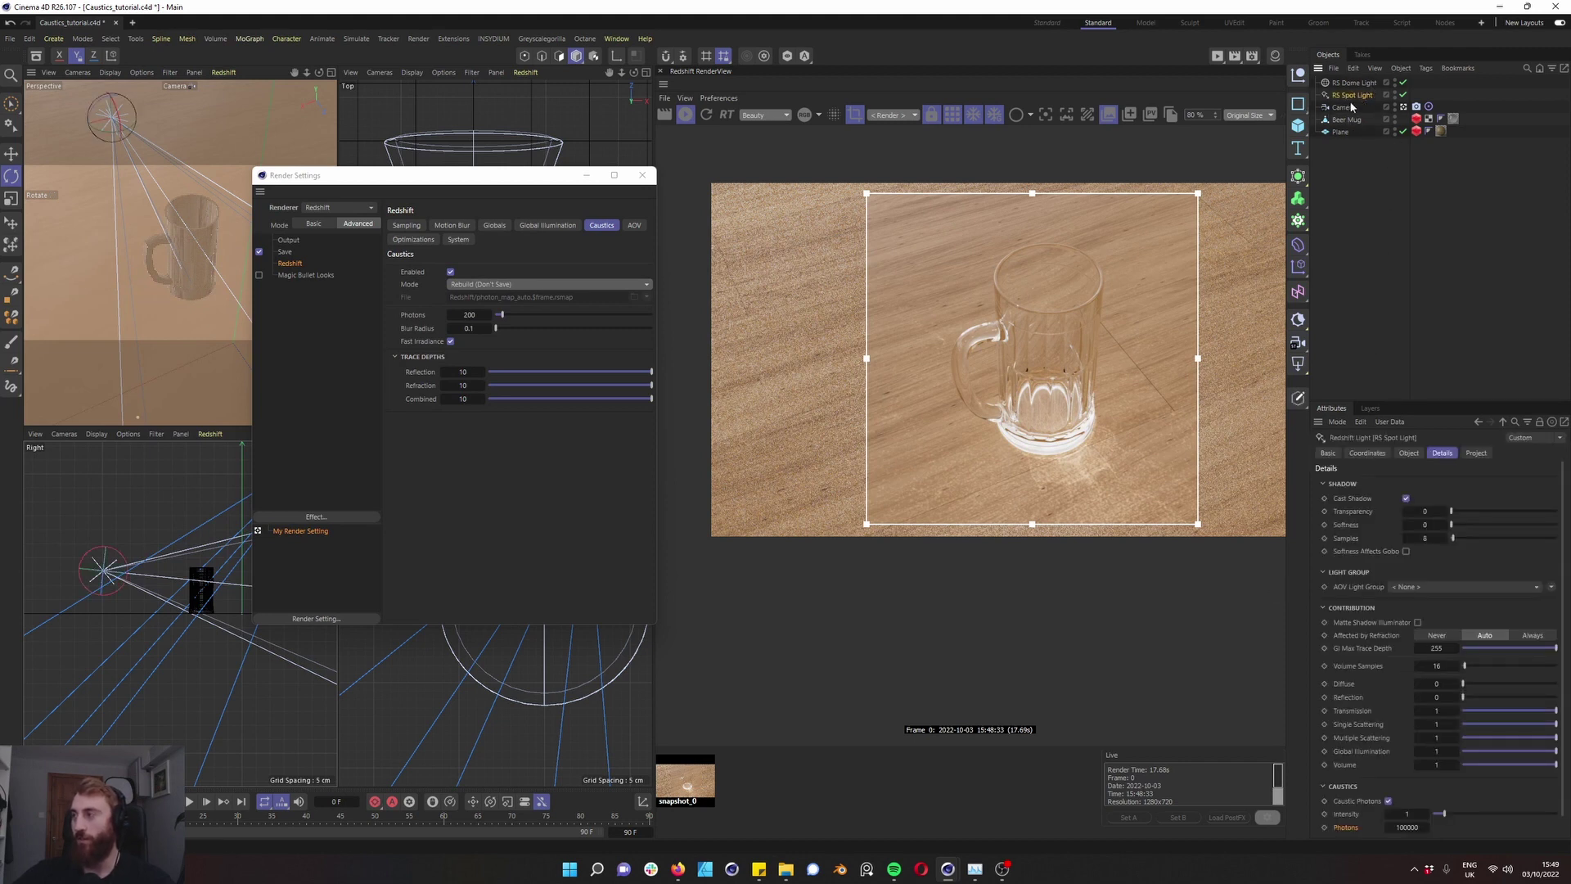
pyautogui.doubleClick(1348, 98)
pyautogui.write('C')
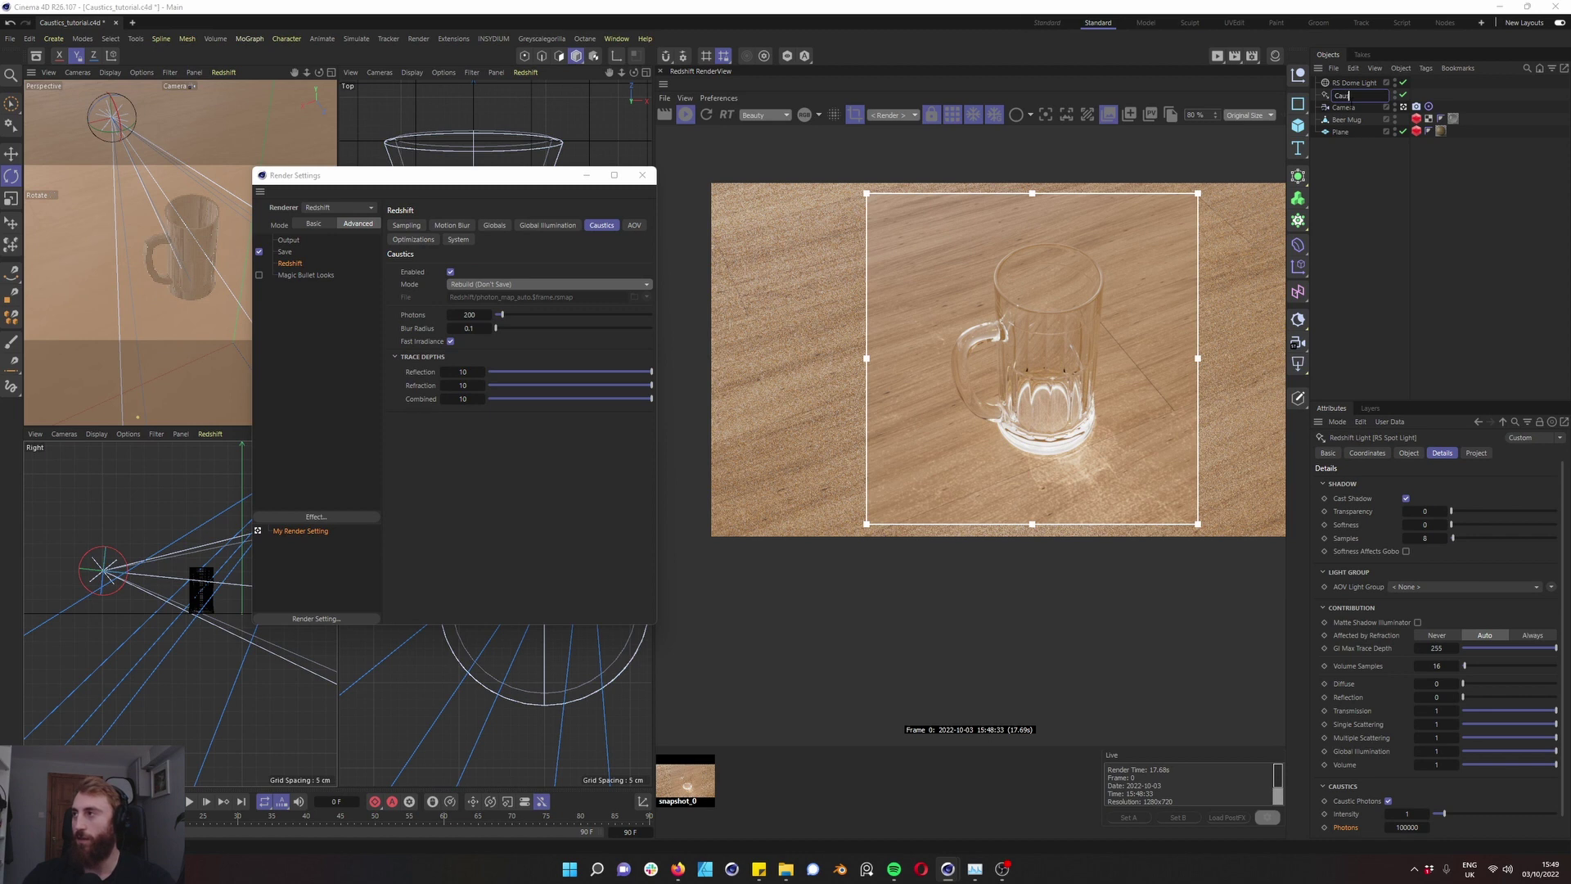
pyautogui.write('austics_L')
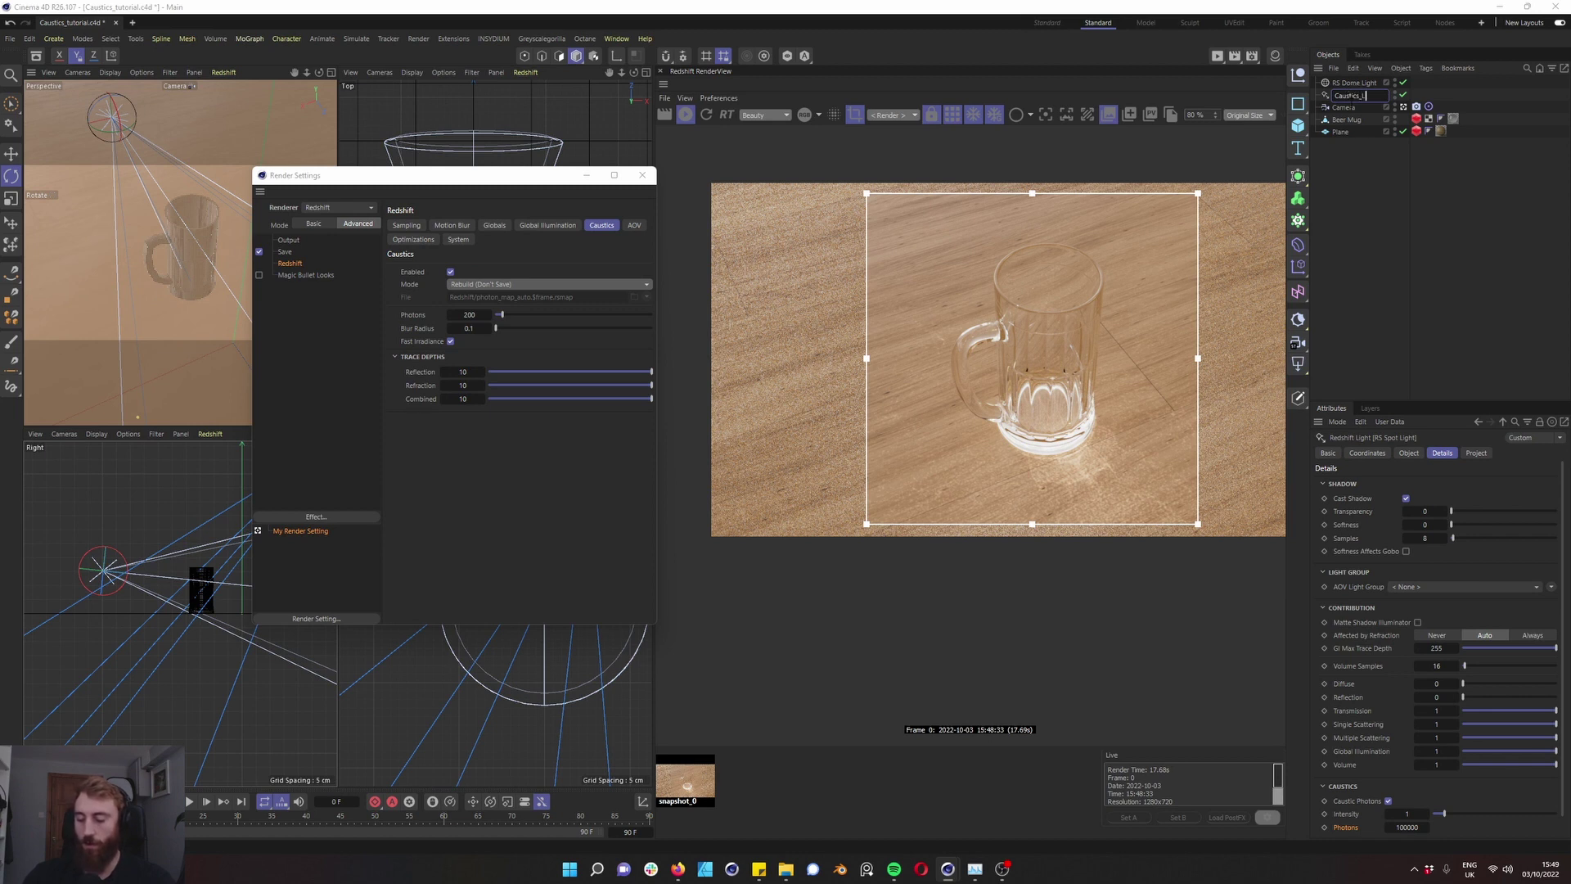
pyautogui.write('ight')
pyautogui.press('Return')
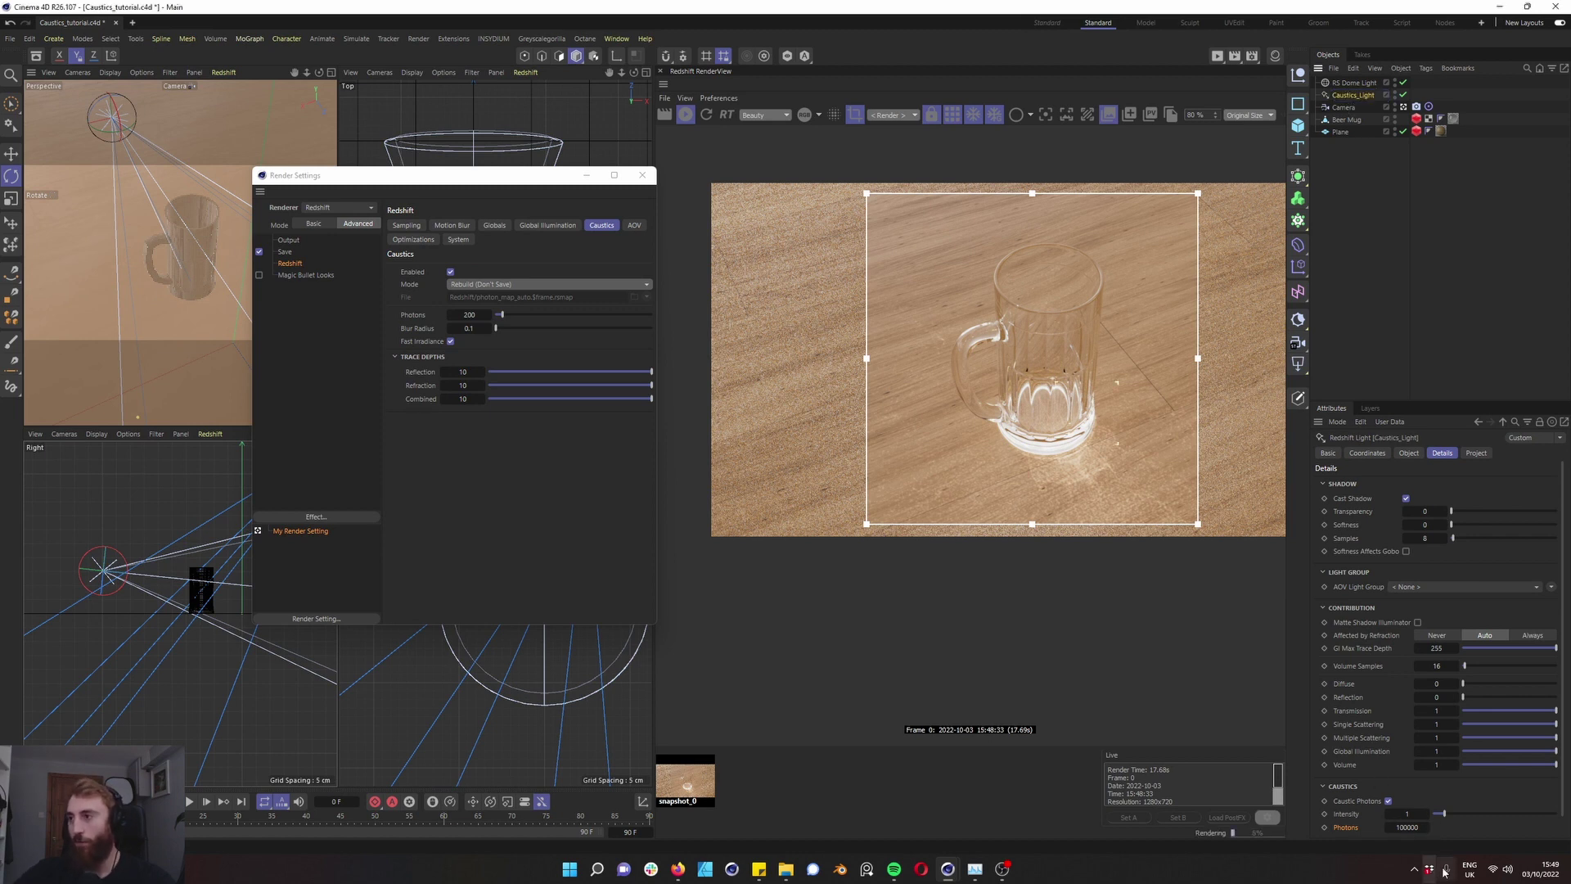
# Try a caustics blur radius of 0.5 and extend the render region toward the image's lower and right edges
pyautogui.click(481, 333)
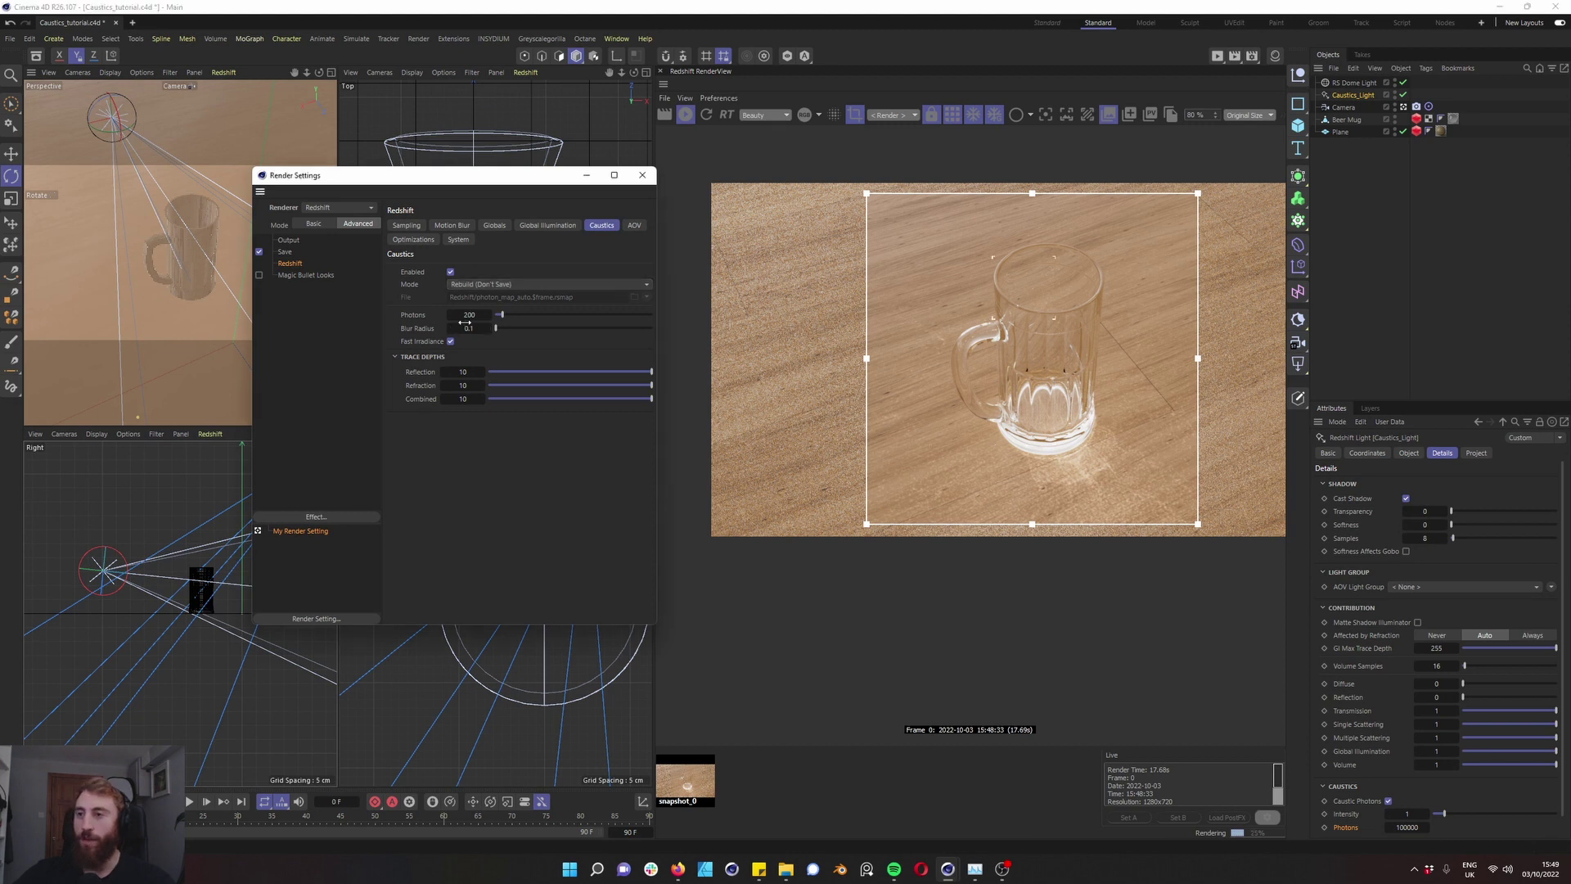
pyautogui.doubleClick(471, 328)
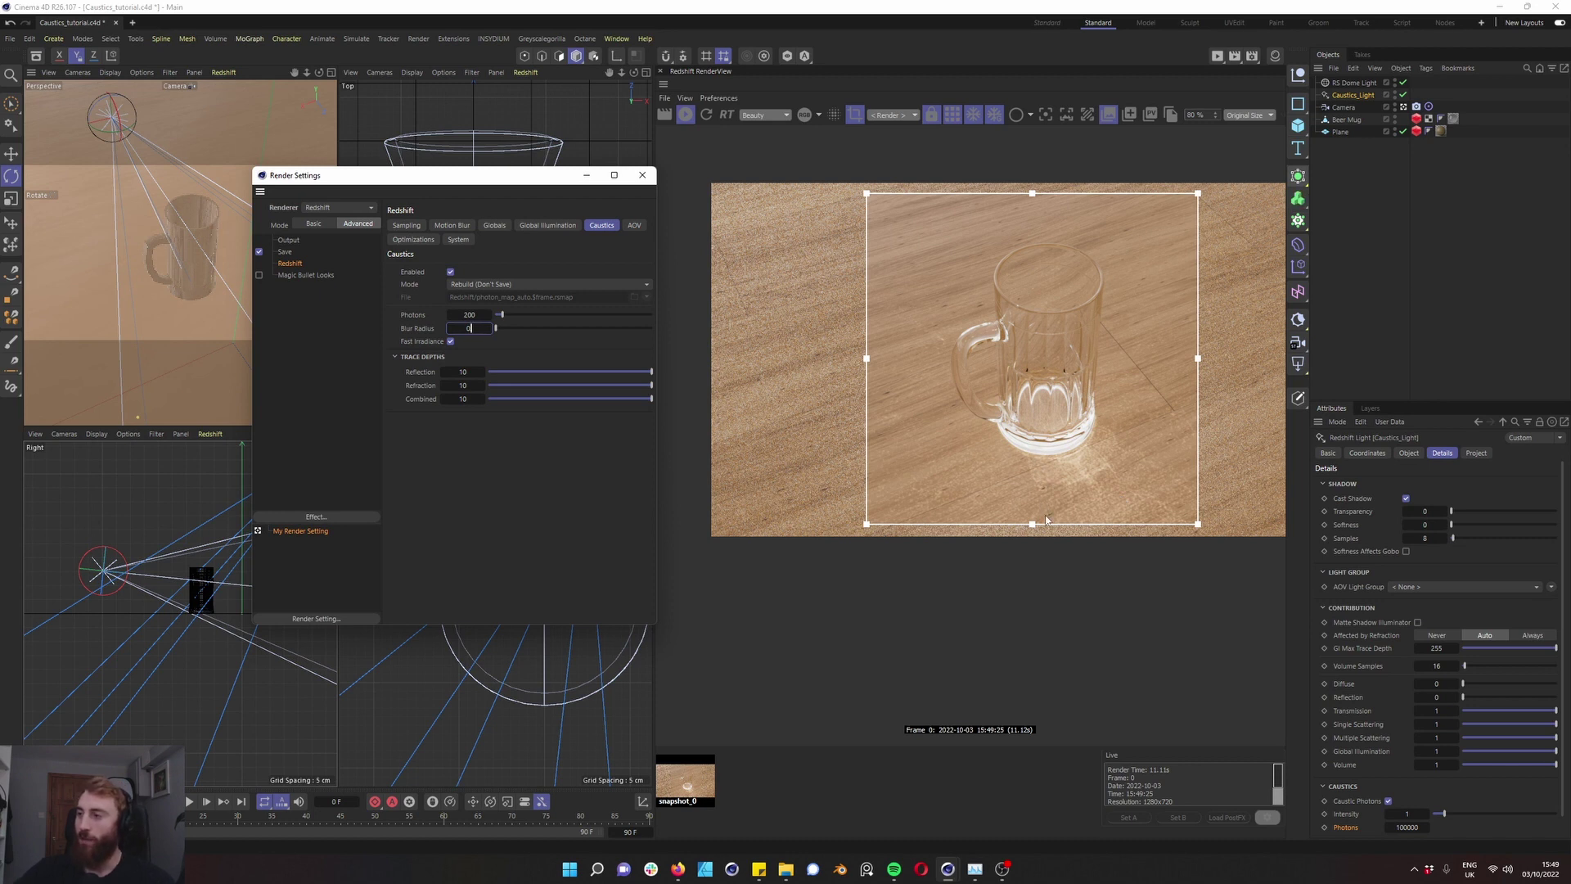
pyautogui.moveTo(1032, 524); pyautogui.dragTo(1032, 536)
pyautogui.moveTo(1197, 365); pyautogui.dragTo(1274, 378)
pyautogui.click(469, 328)
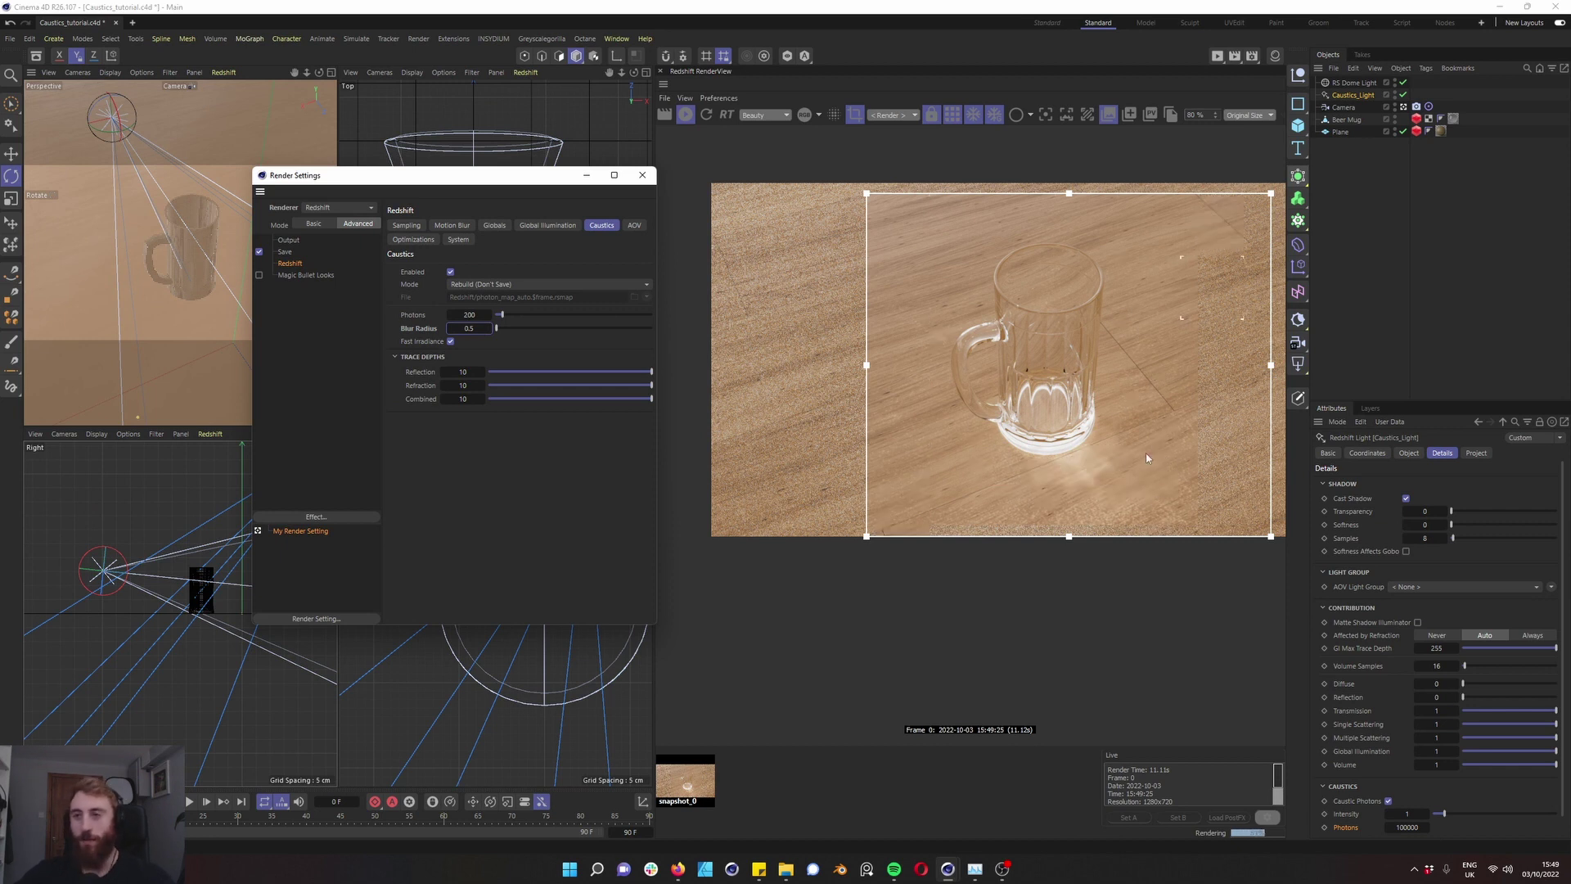
pyautogui.click(486, 327)
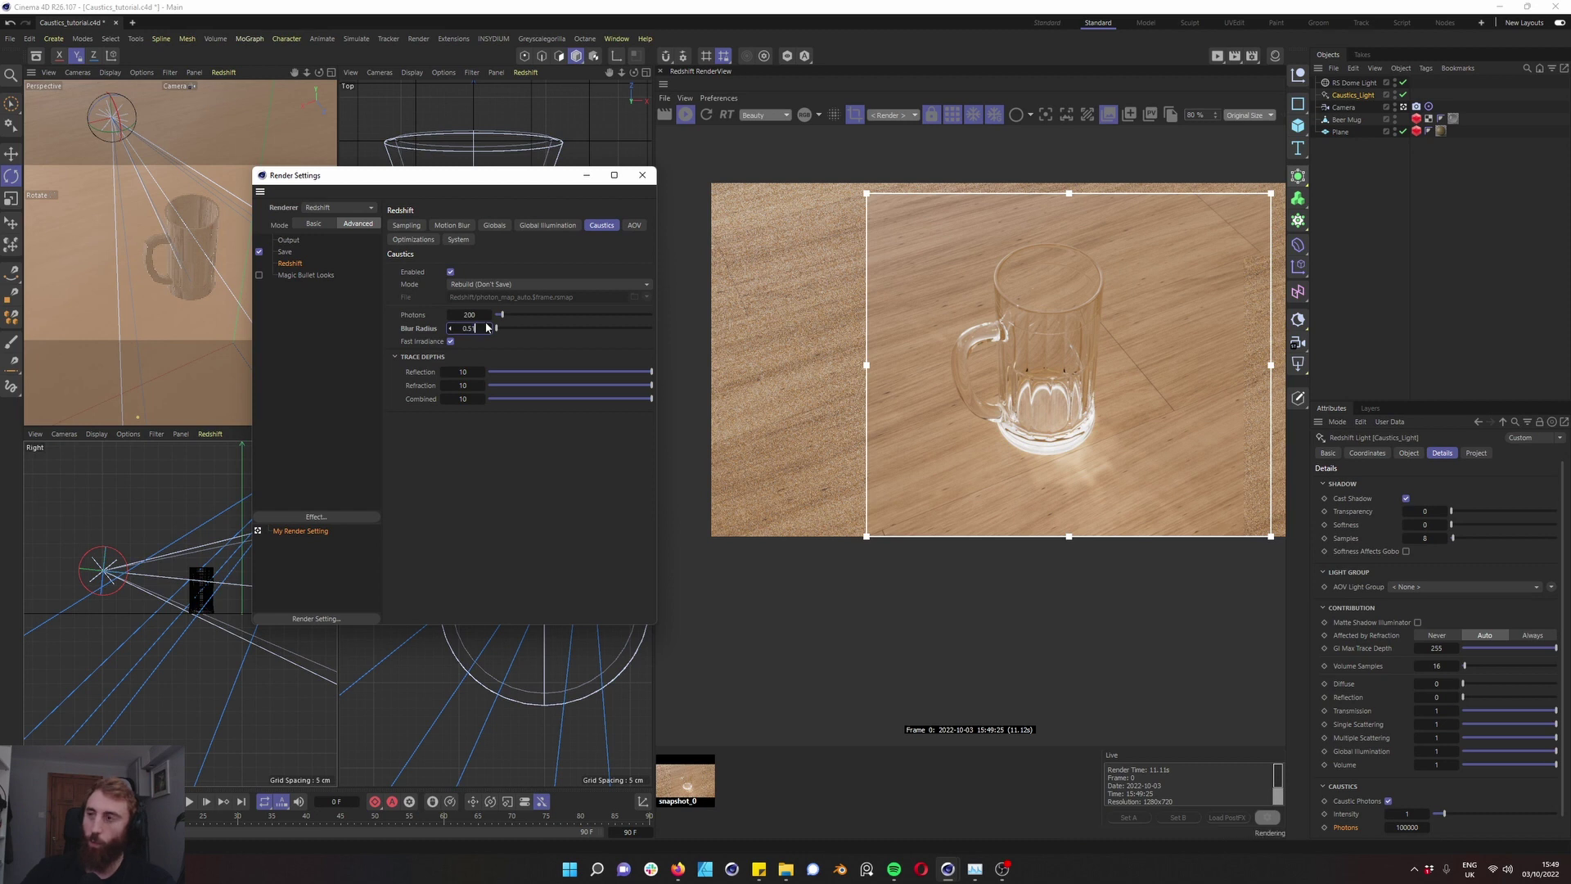
# Store a snapshot of the render, and set the global trace depths to Reflection 10, Refraction 12 and Combined 12
pyautogui.click(501, 227)
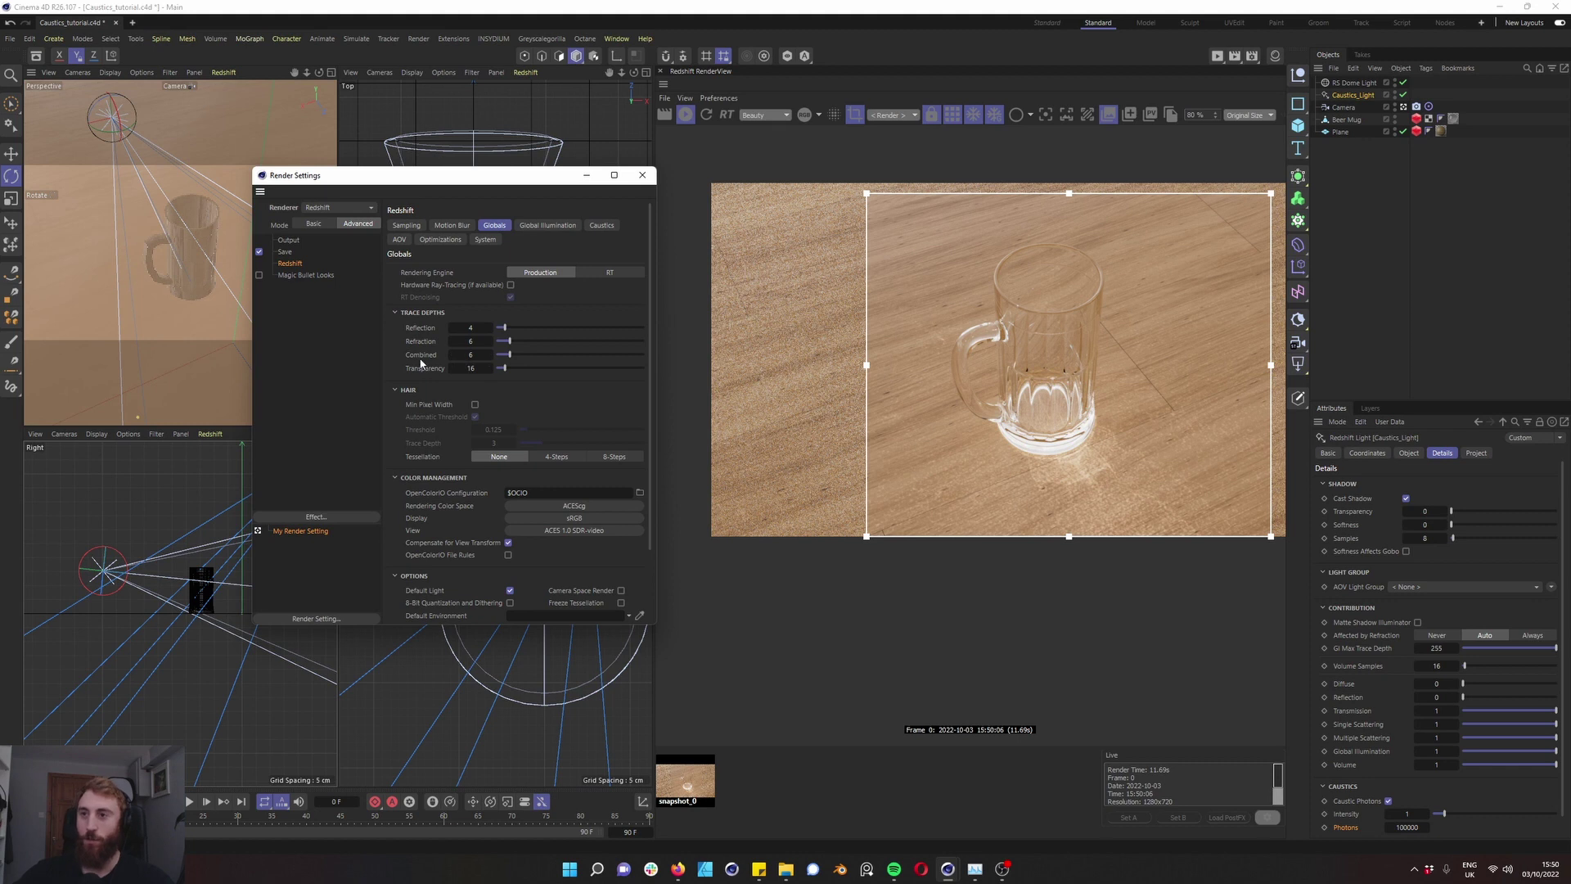
pyautogui.click(470, 354)
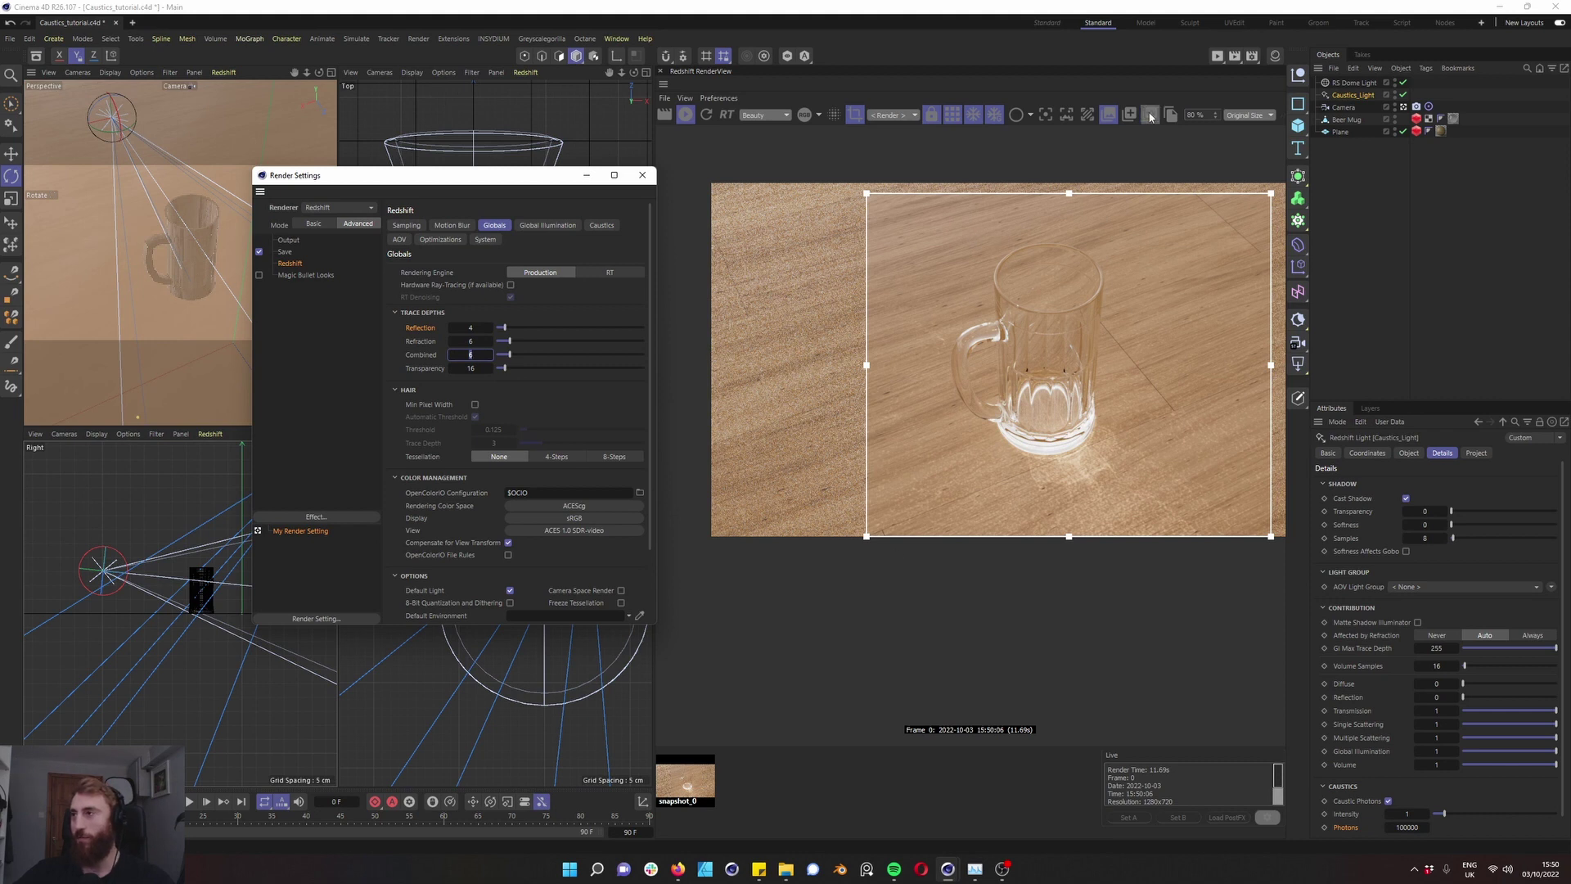
pyautogui.click(1057, 260)
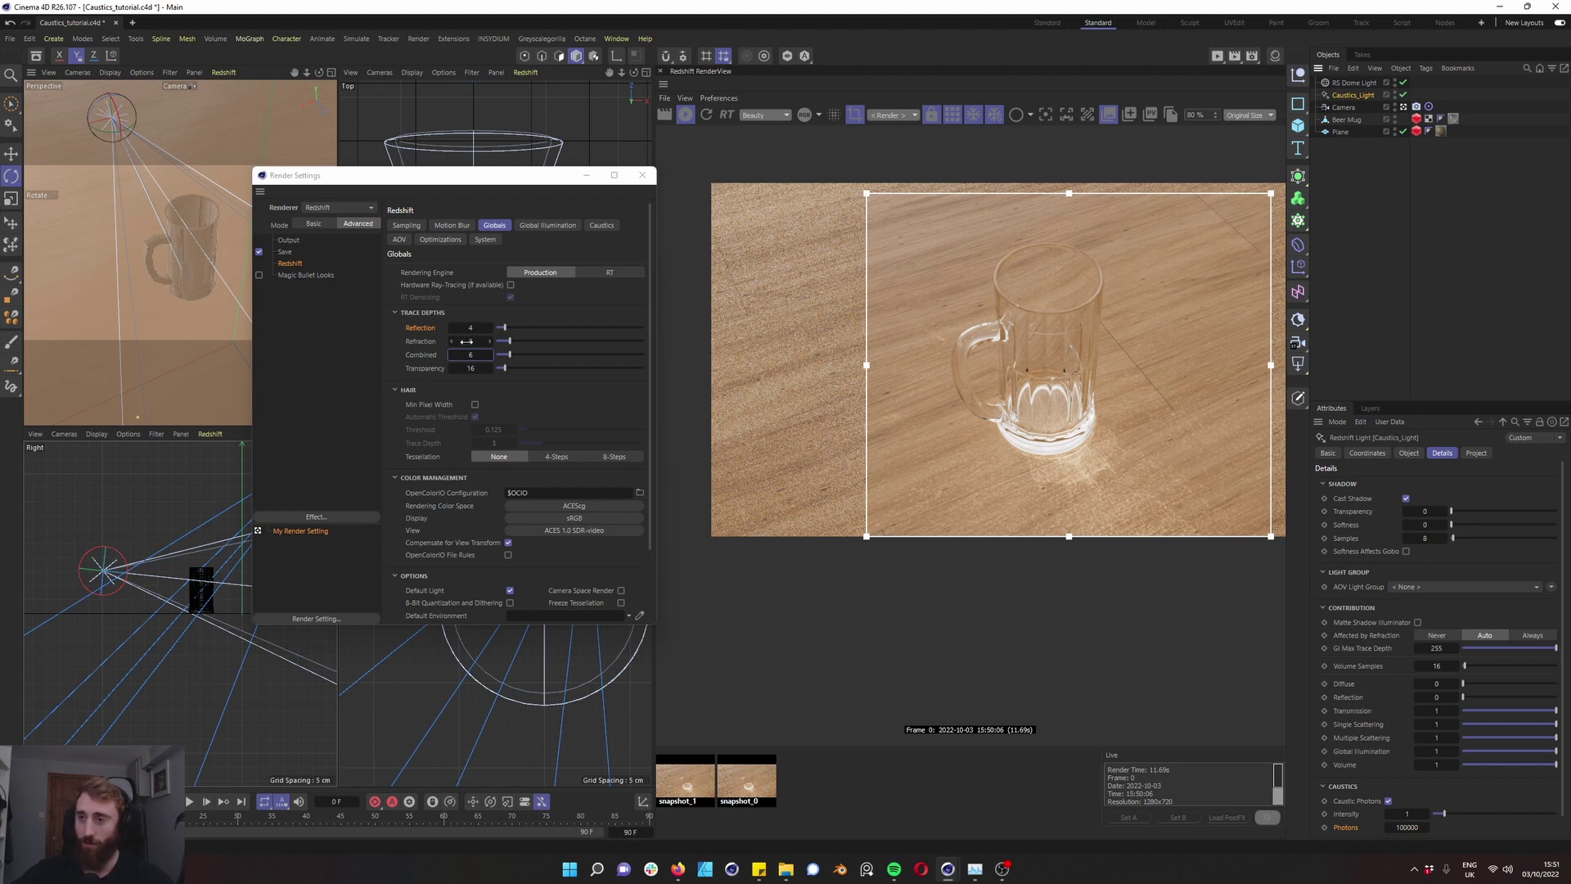
pyautogui.scroll(1, 470, 354)
pyautogui.scroll(5, 471, 354)
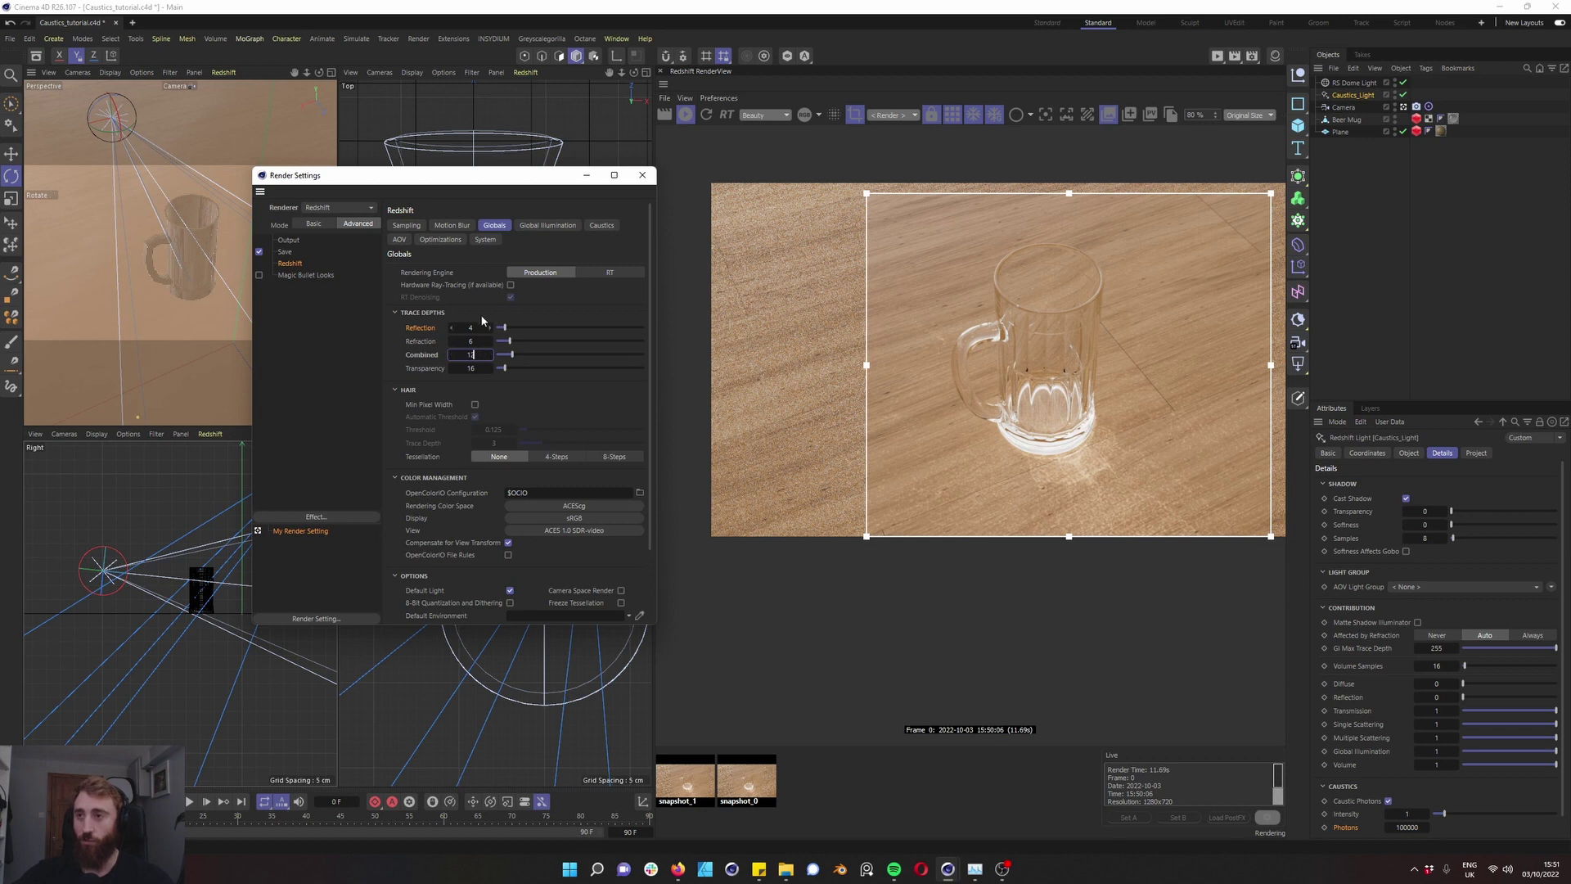
pyautogui.write('12')
pyautogui.press('Return')
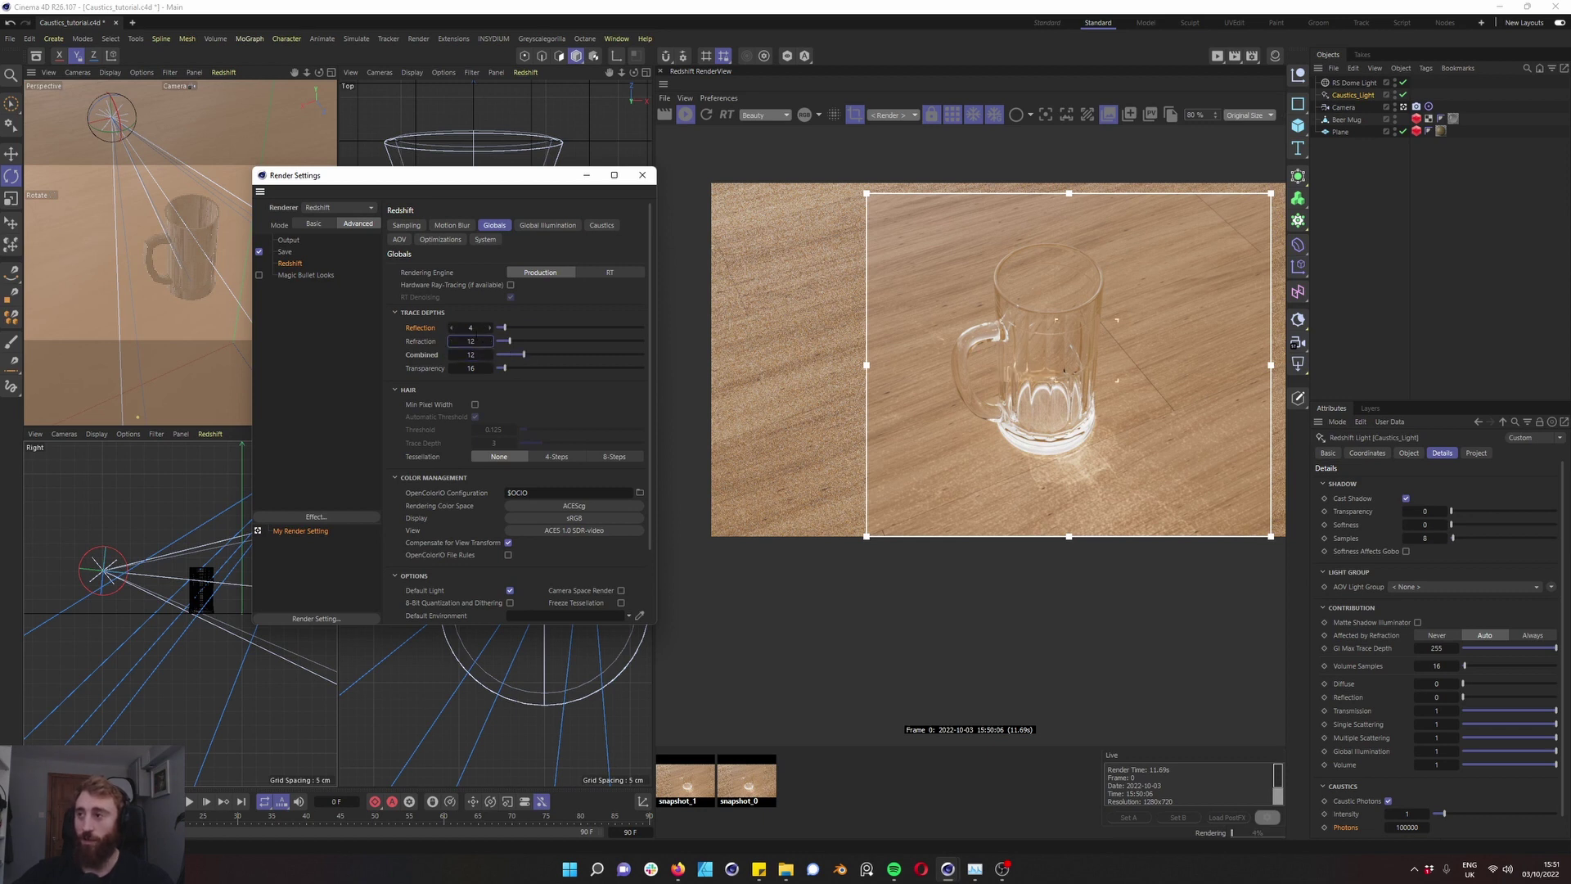
pyautogui.hotkey('shift', 'Tab')
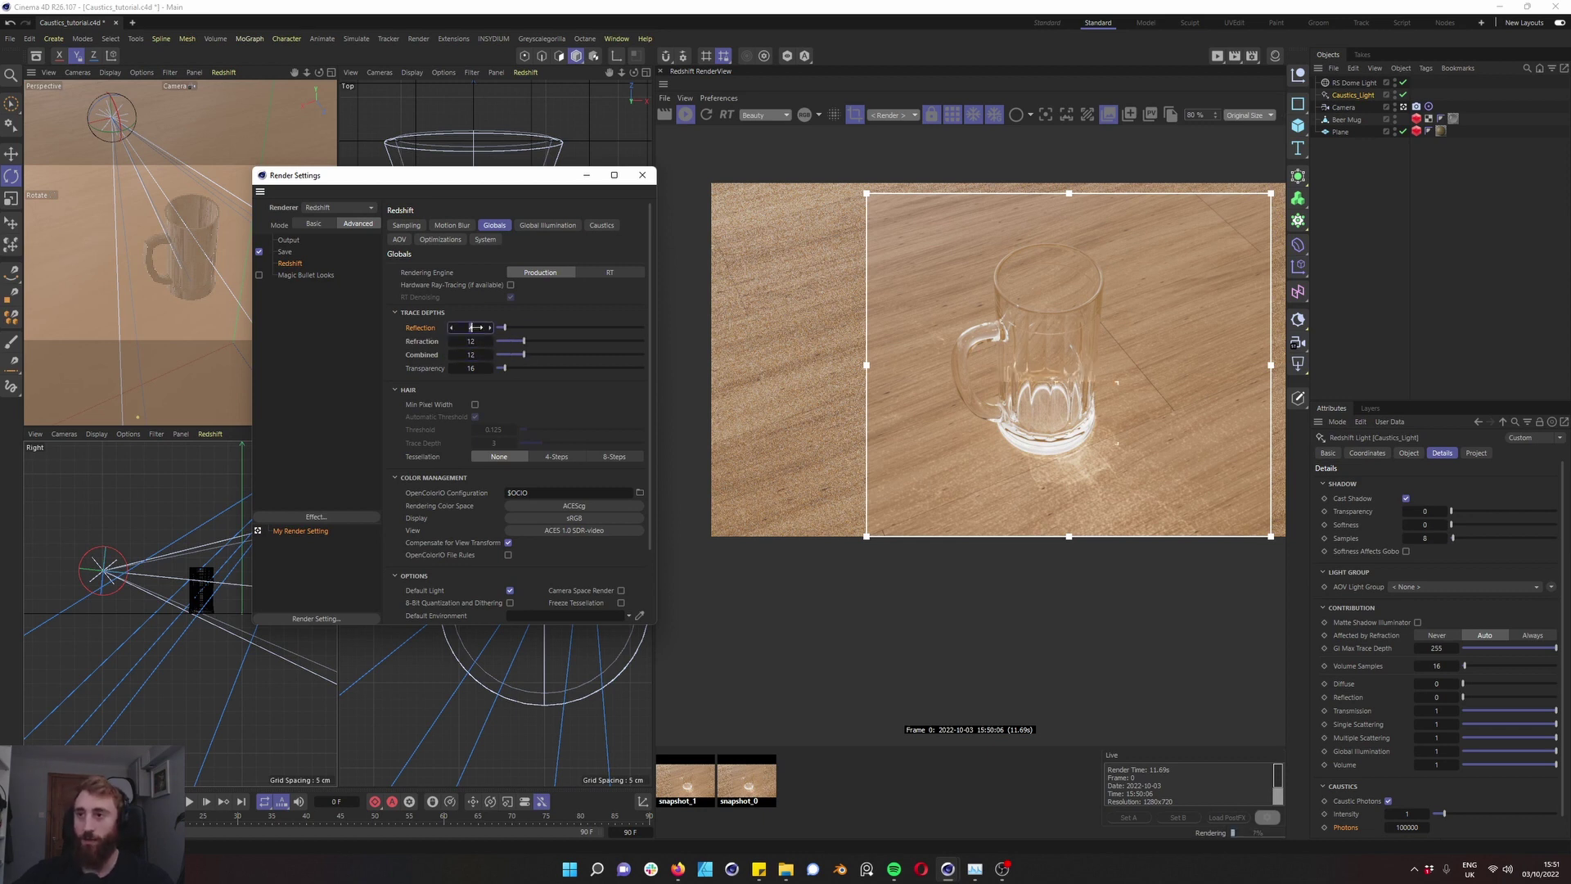
pyautogui.write('6')
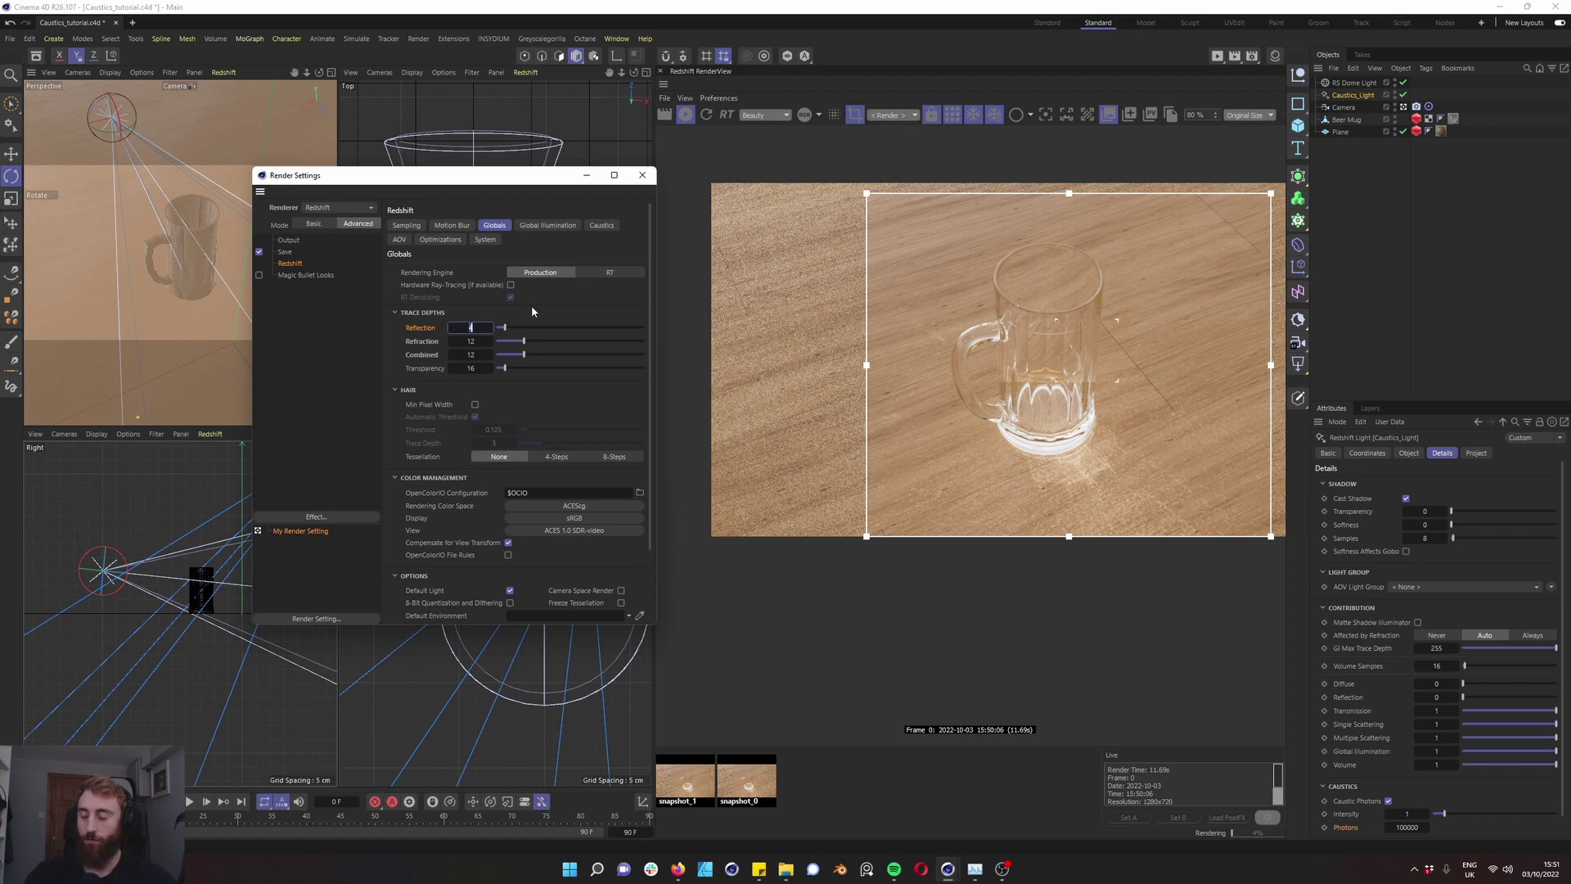
pyautogui.write('0')
pyautogui.press('Return')
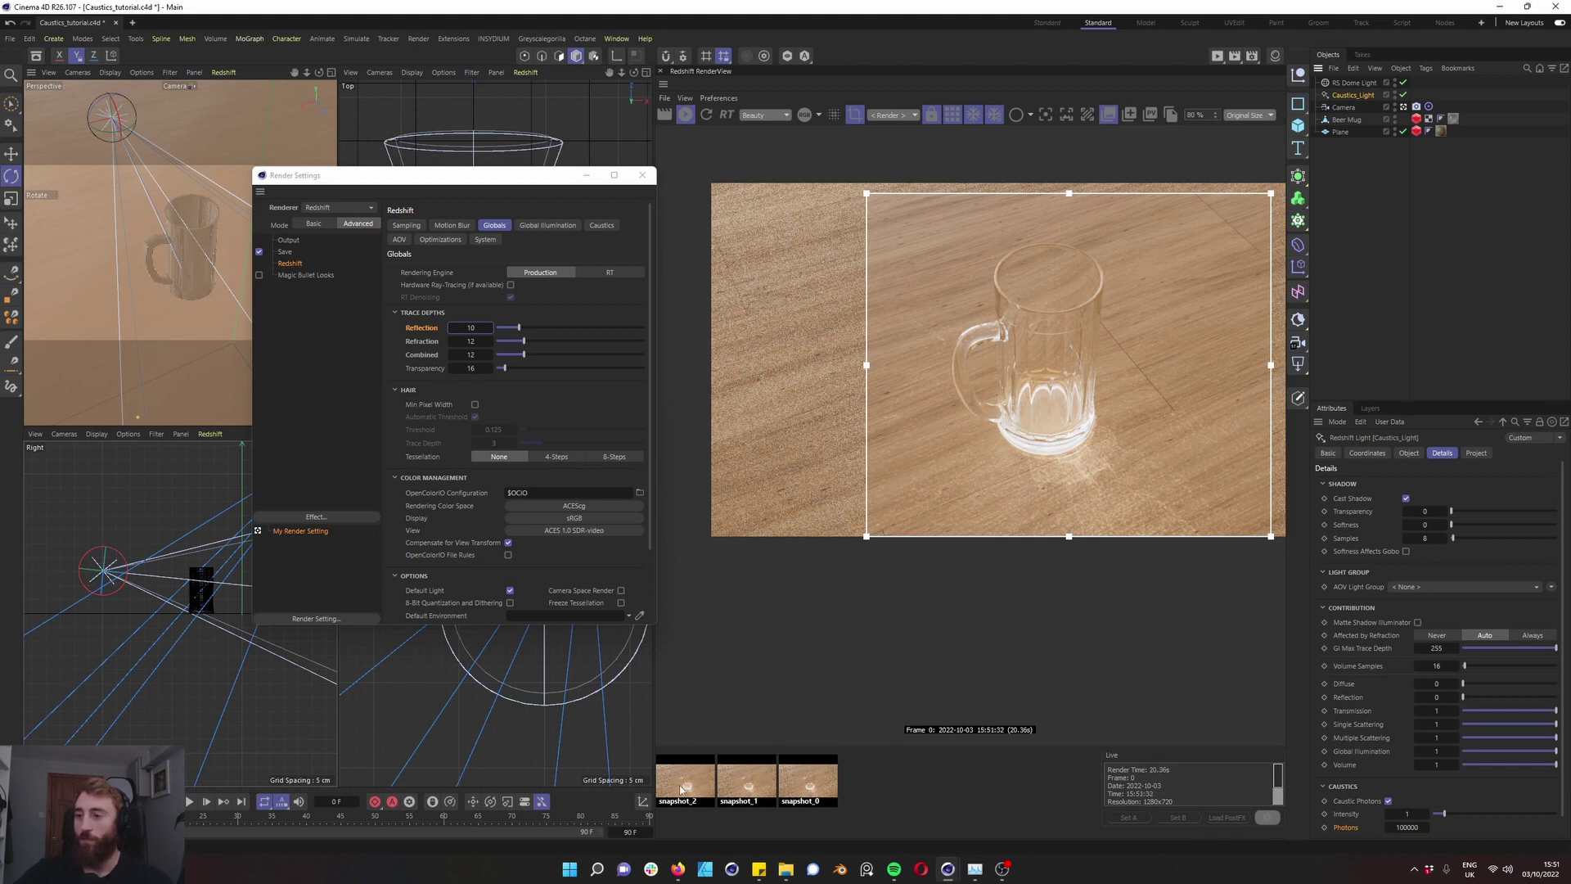
# Compare snapshot_1 and snapshot_2 to examine how the trace depths affect the glass mug
pyautogui.click(684, 789)
pyautogui.click(683, 790)
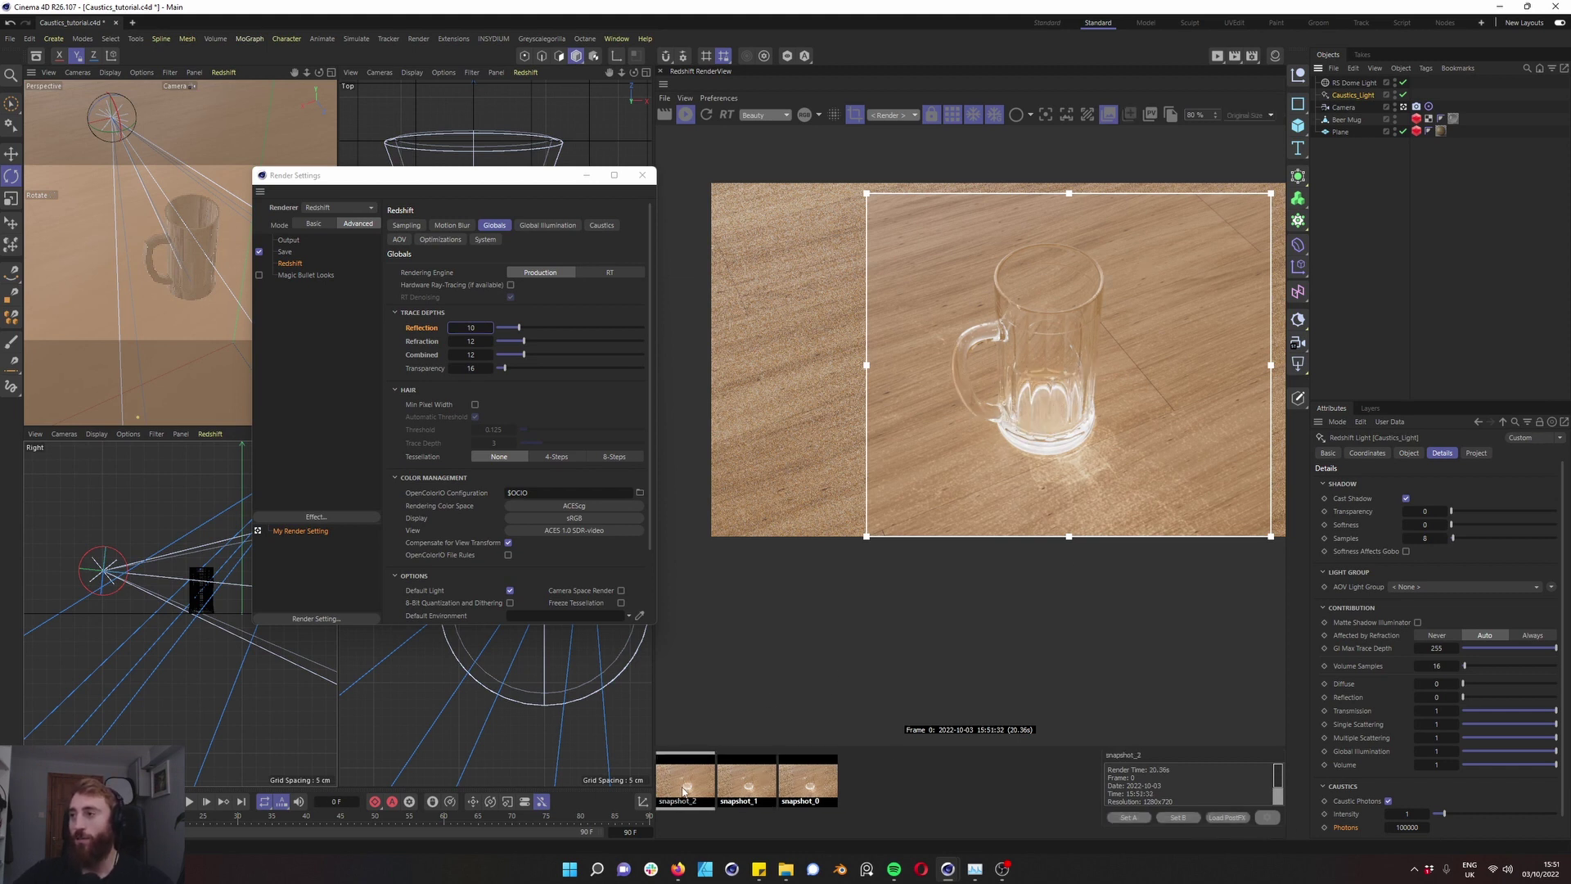
pyautogui.click(746, 786)
pyautogui.click(683, 789)
pyautogui.click(746, 786)
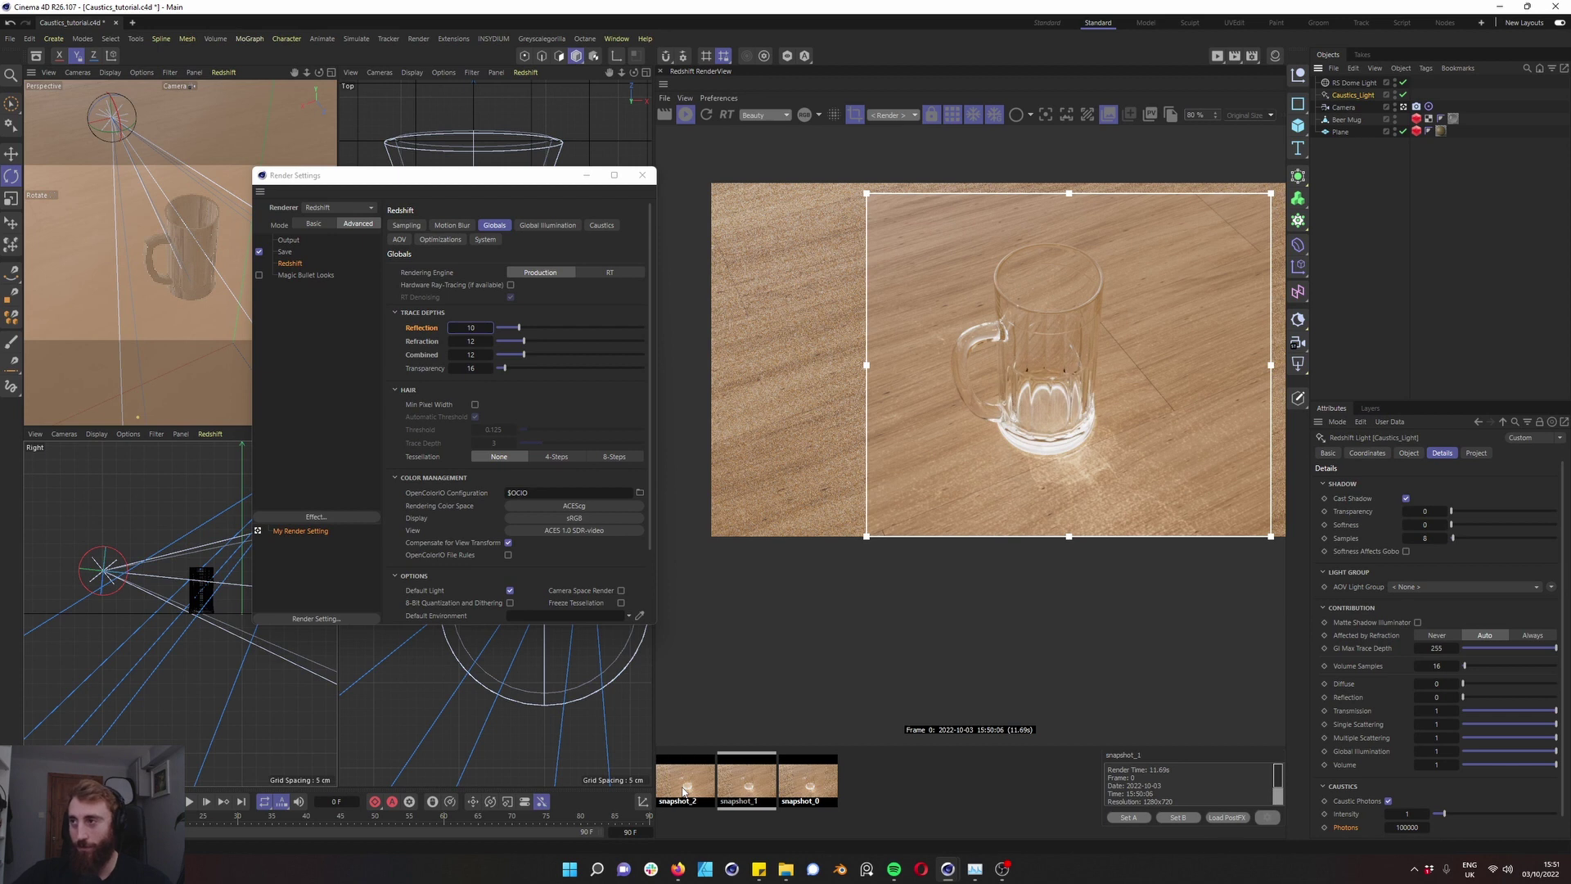
pyautogui.click(683, 790)
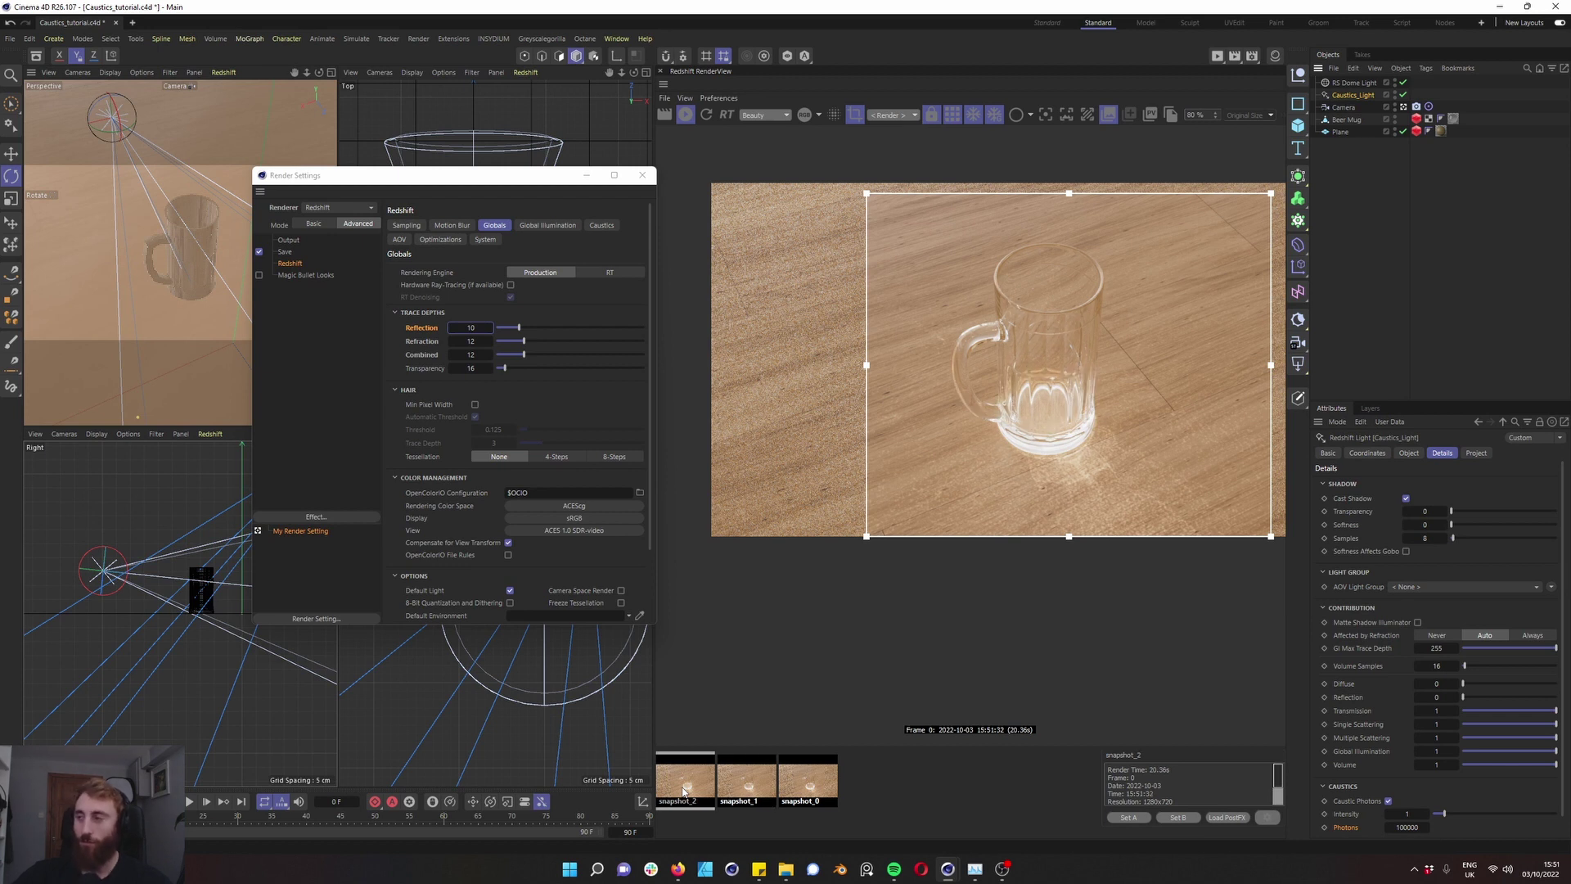
pyautogui.click(746, 785)
pyautogui.click(683, 790)
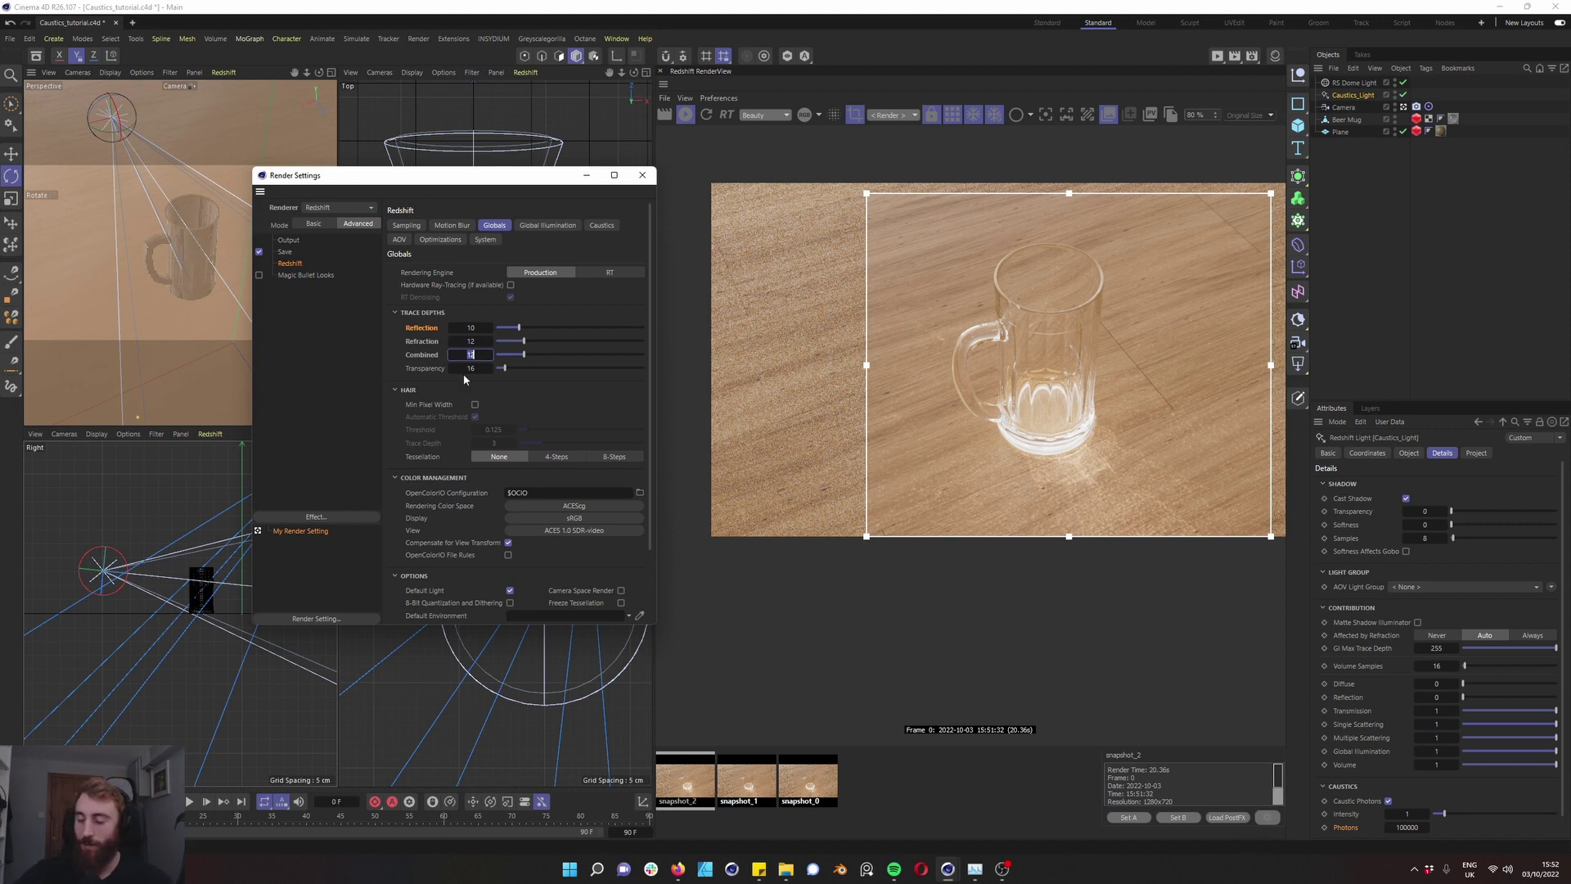
# Set the global trace depths to Reflection 8, Refraction 10 and Combined 10, and compare a new snapshot with snapshot_2
pyautogui.write('10')
pyautogui.press('Return')
pyautogui.scroll(-2, 477, 327)
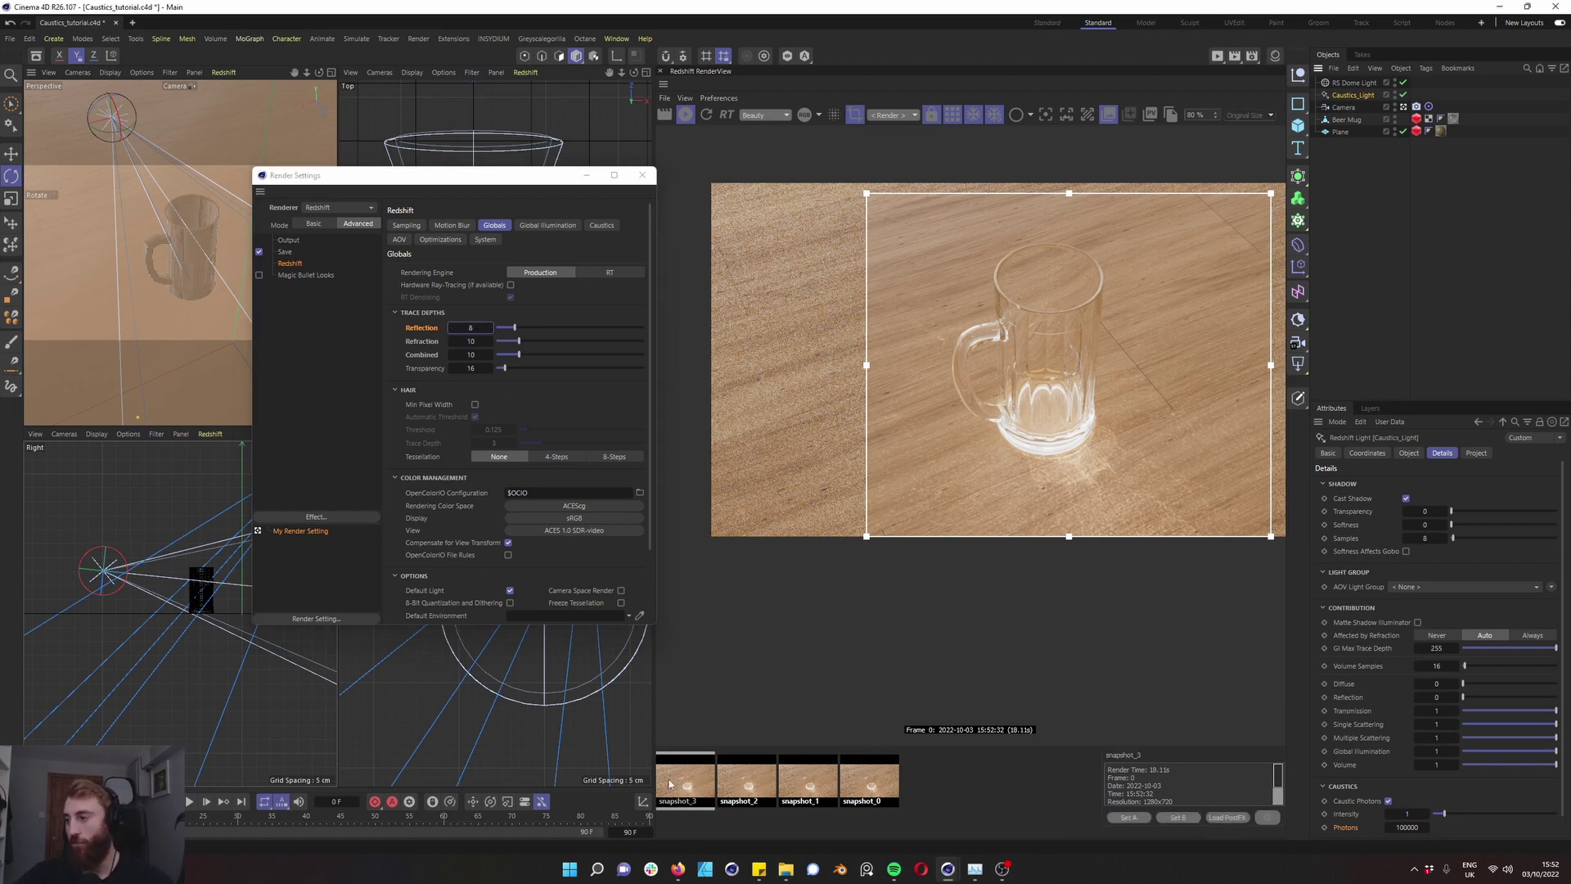
pyautogui.press('Right')
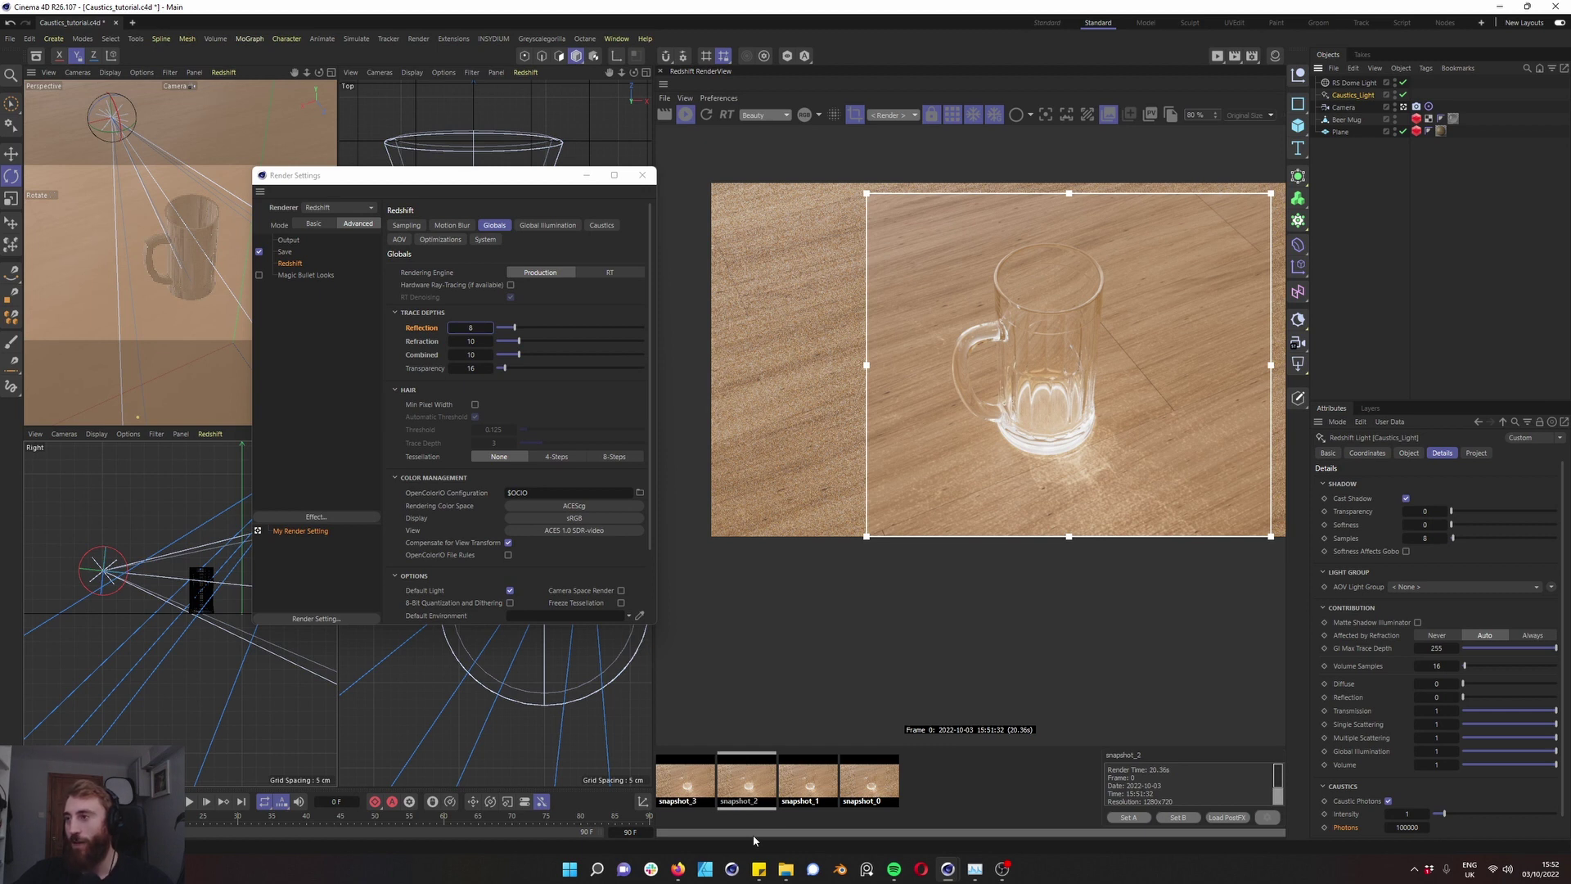
pyautogui.press('Right')
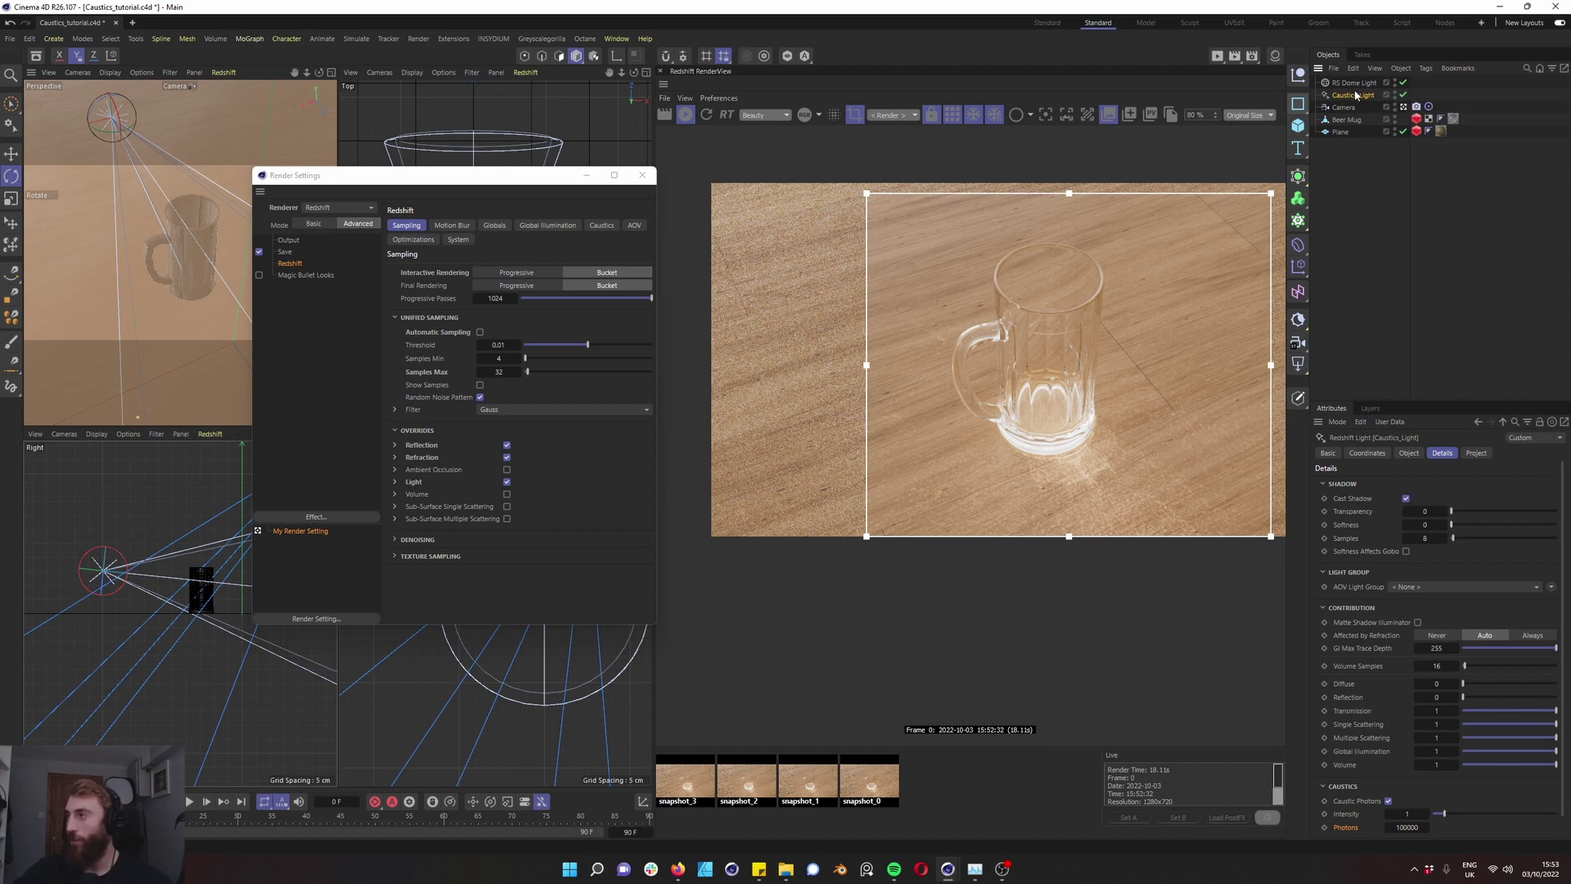
# Set the number of caustic photons of Caustics_Light to 800000 and re-render
pyautogui.click(1399, 828)
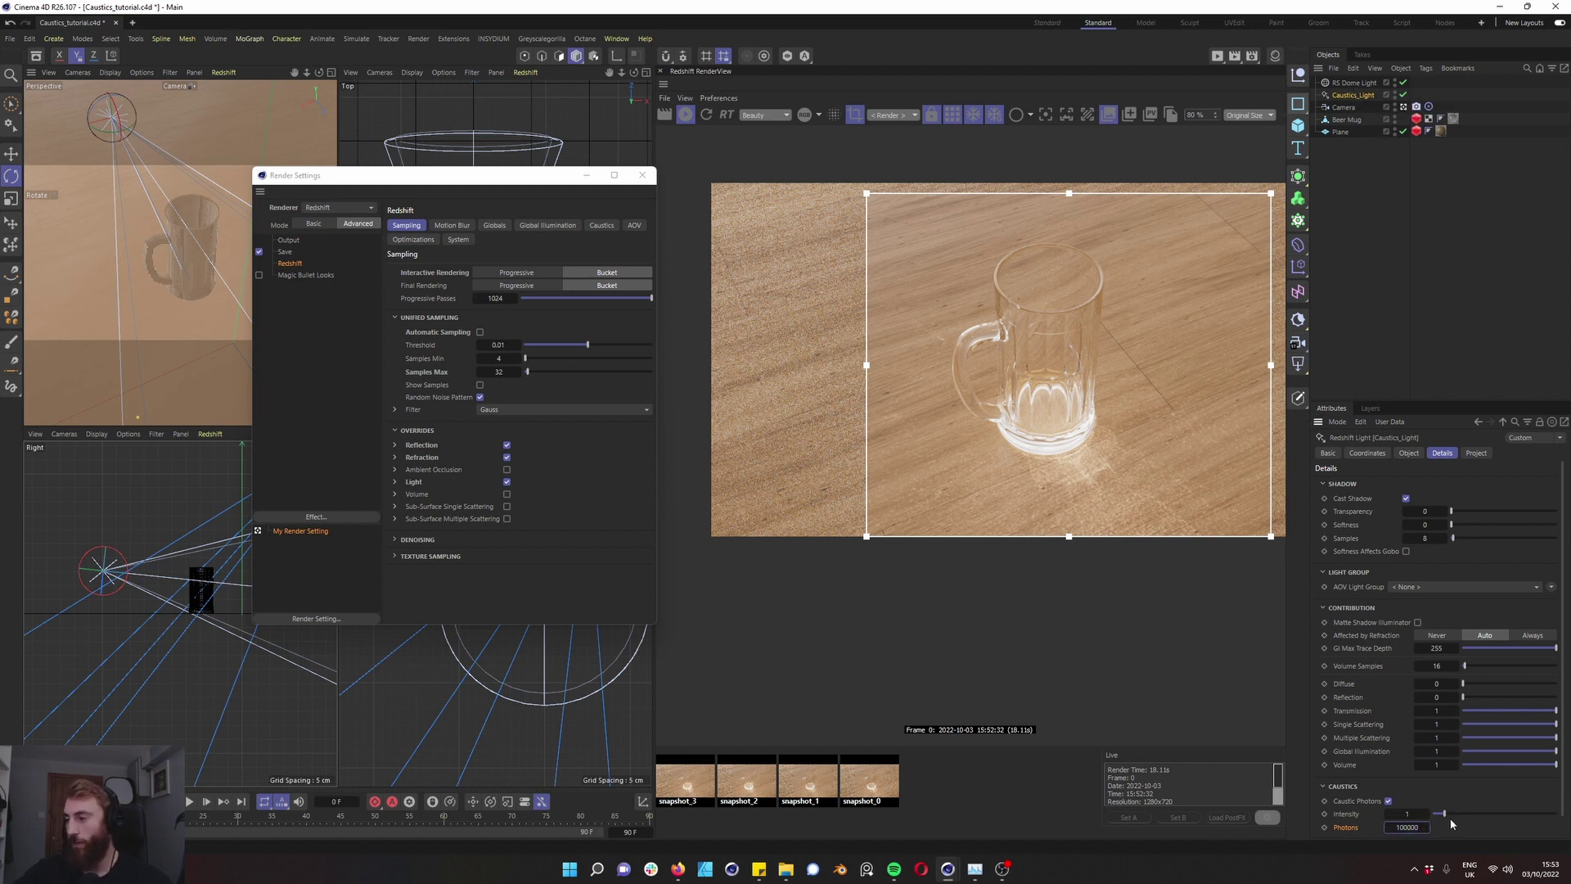
pyautogui.write('800000')
pyautogui.press('Return')
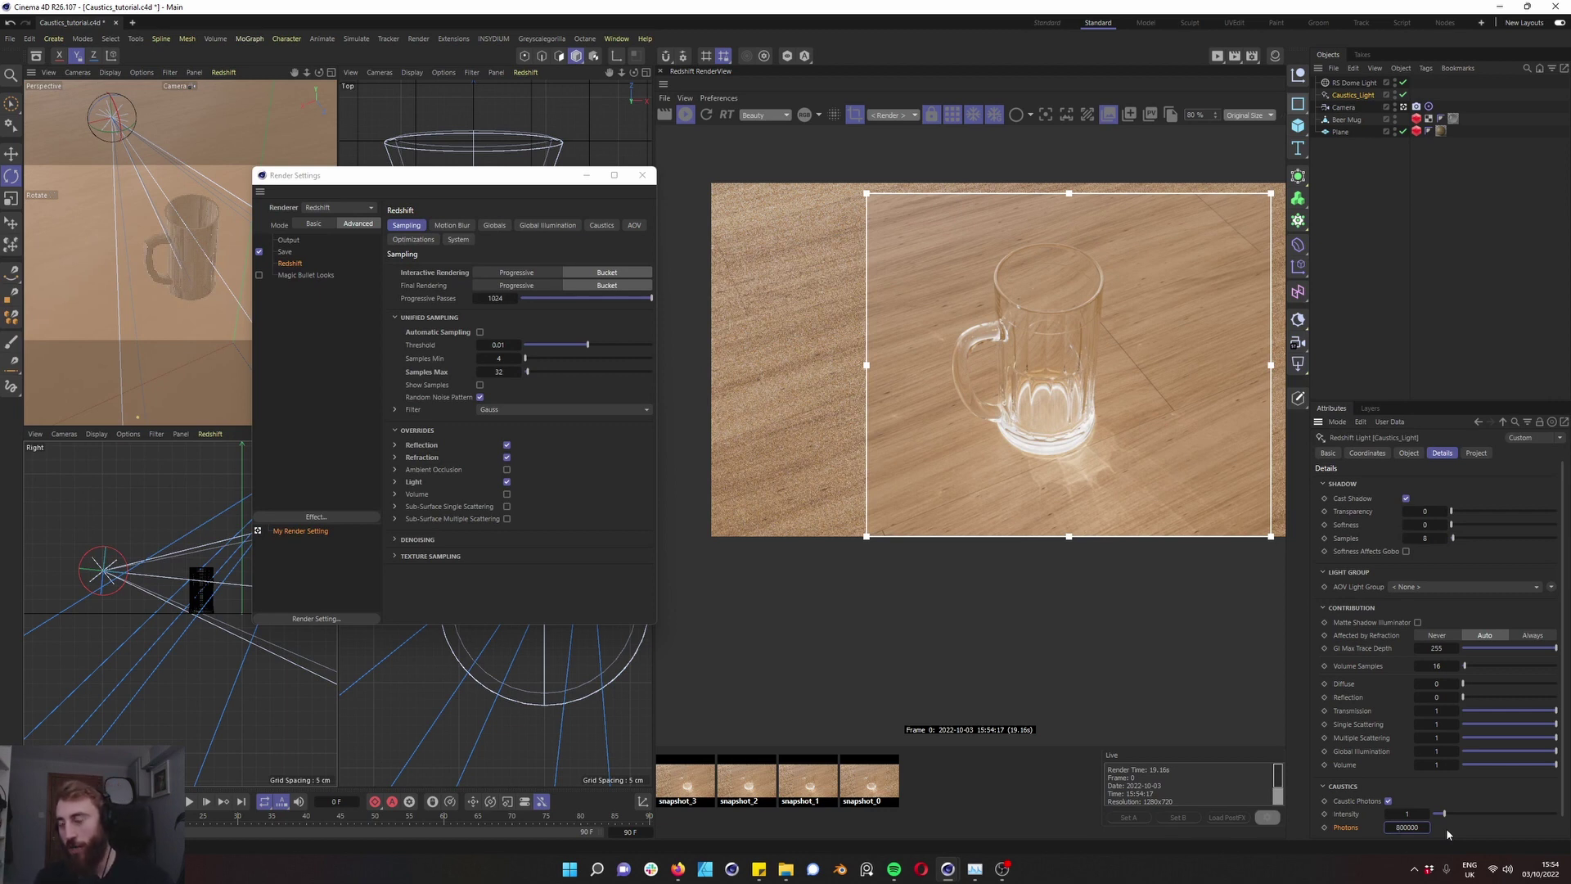
pyautogui.press('Return')
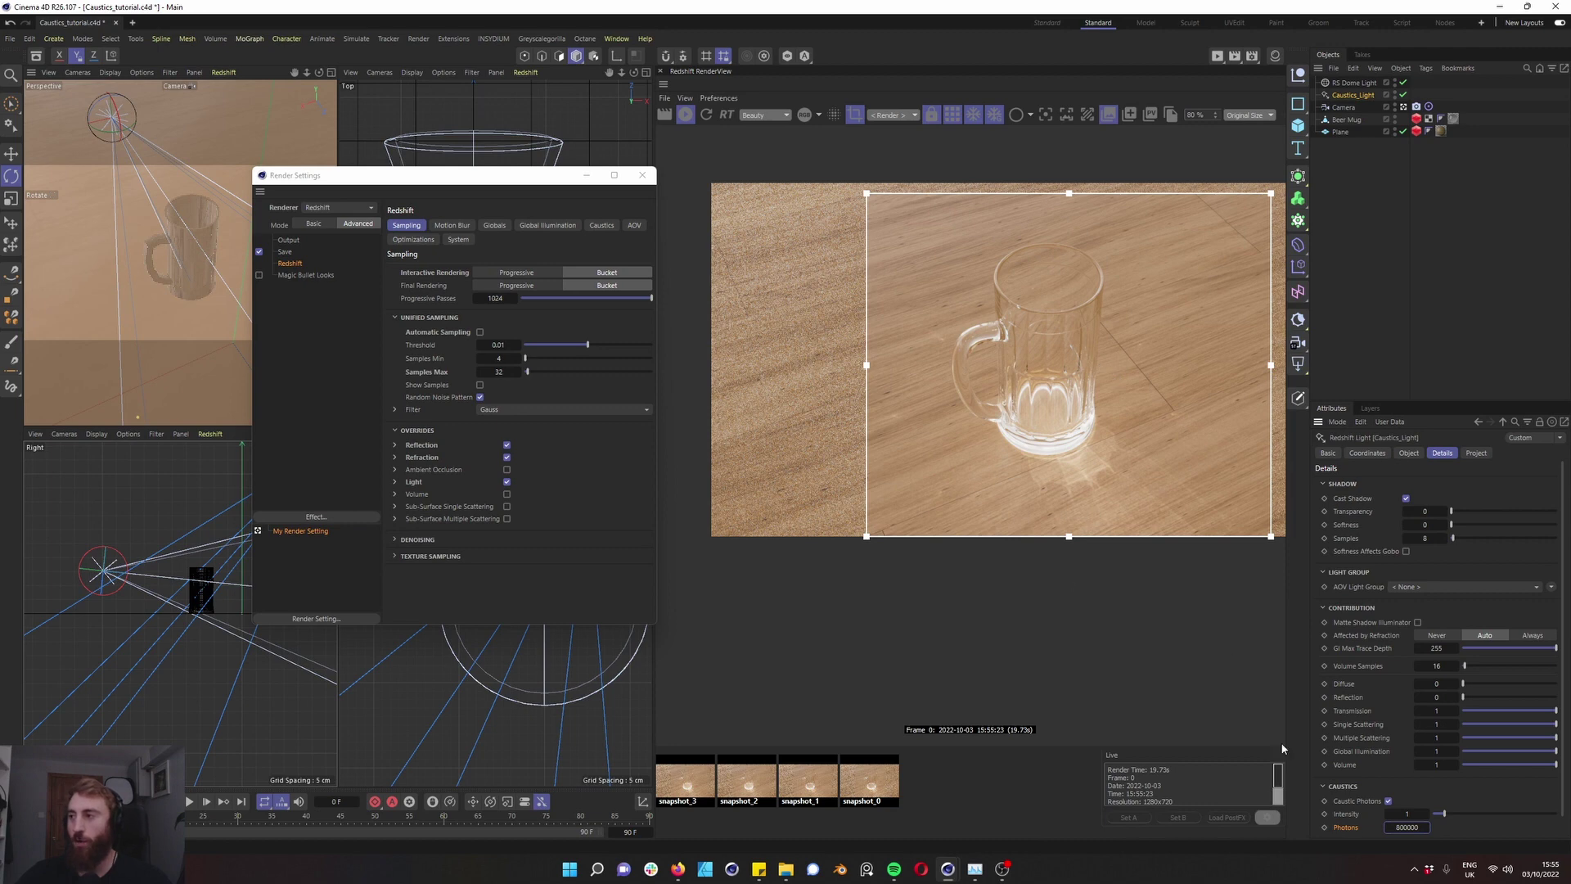
# Set the blur radius in the Redshift caustics render settings to 0.2 and inspect the re-rendered caustics around the mug's base
pyautogui.scroll(3, 1098, 498)
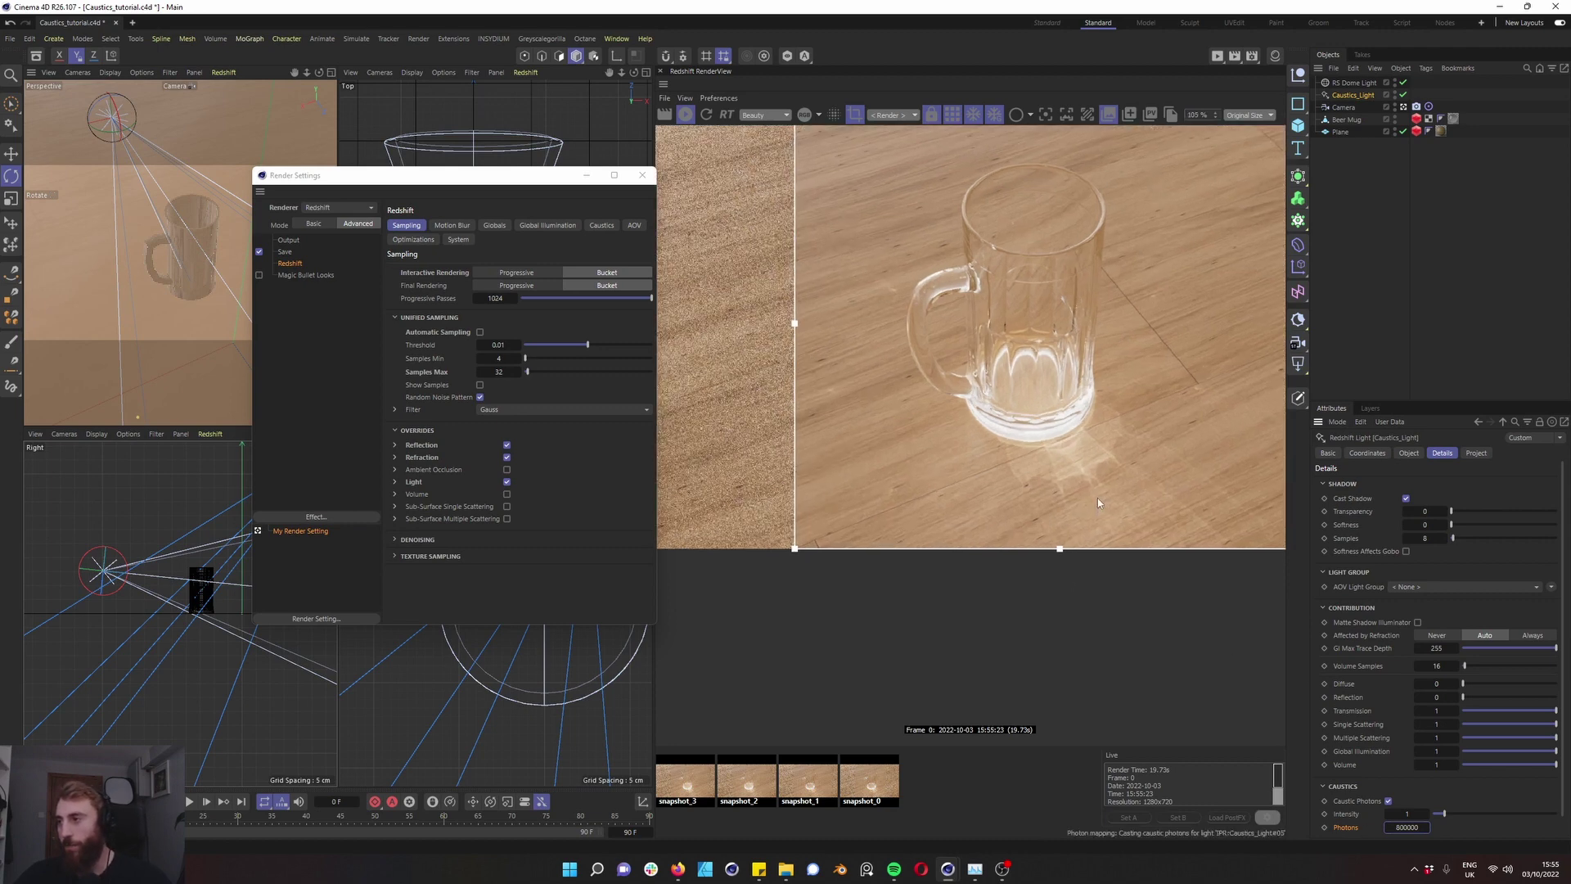
pyautogui.scroll(5, 1114, 476)
pyautogui.scroll(-6, 1115, 476)
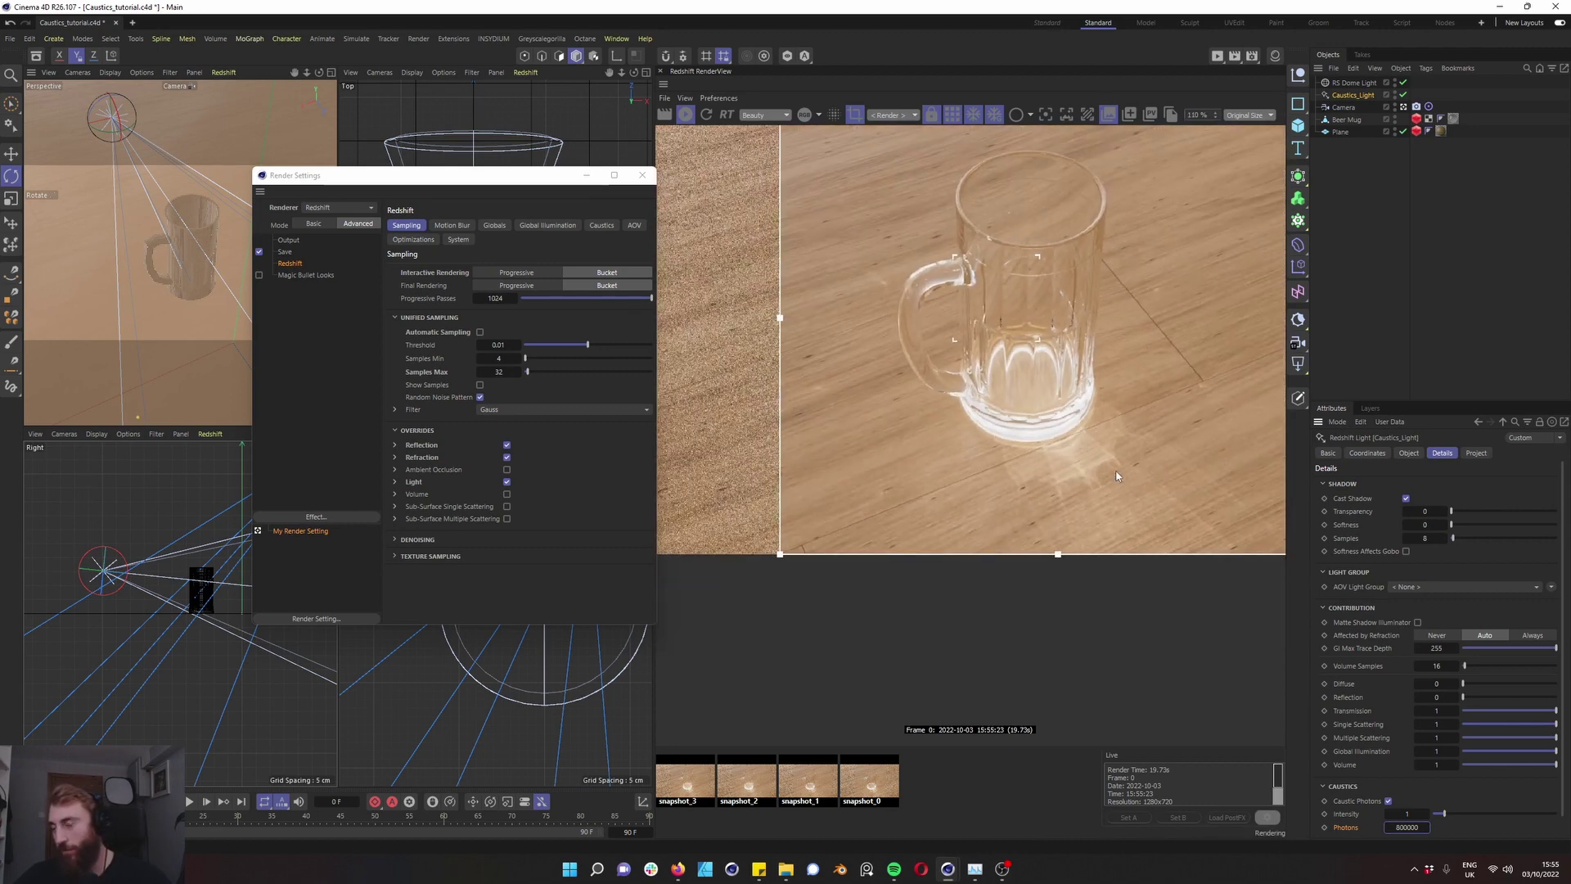
pyautogui.click(559, 227)
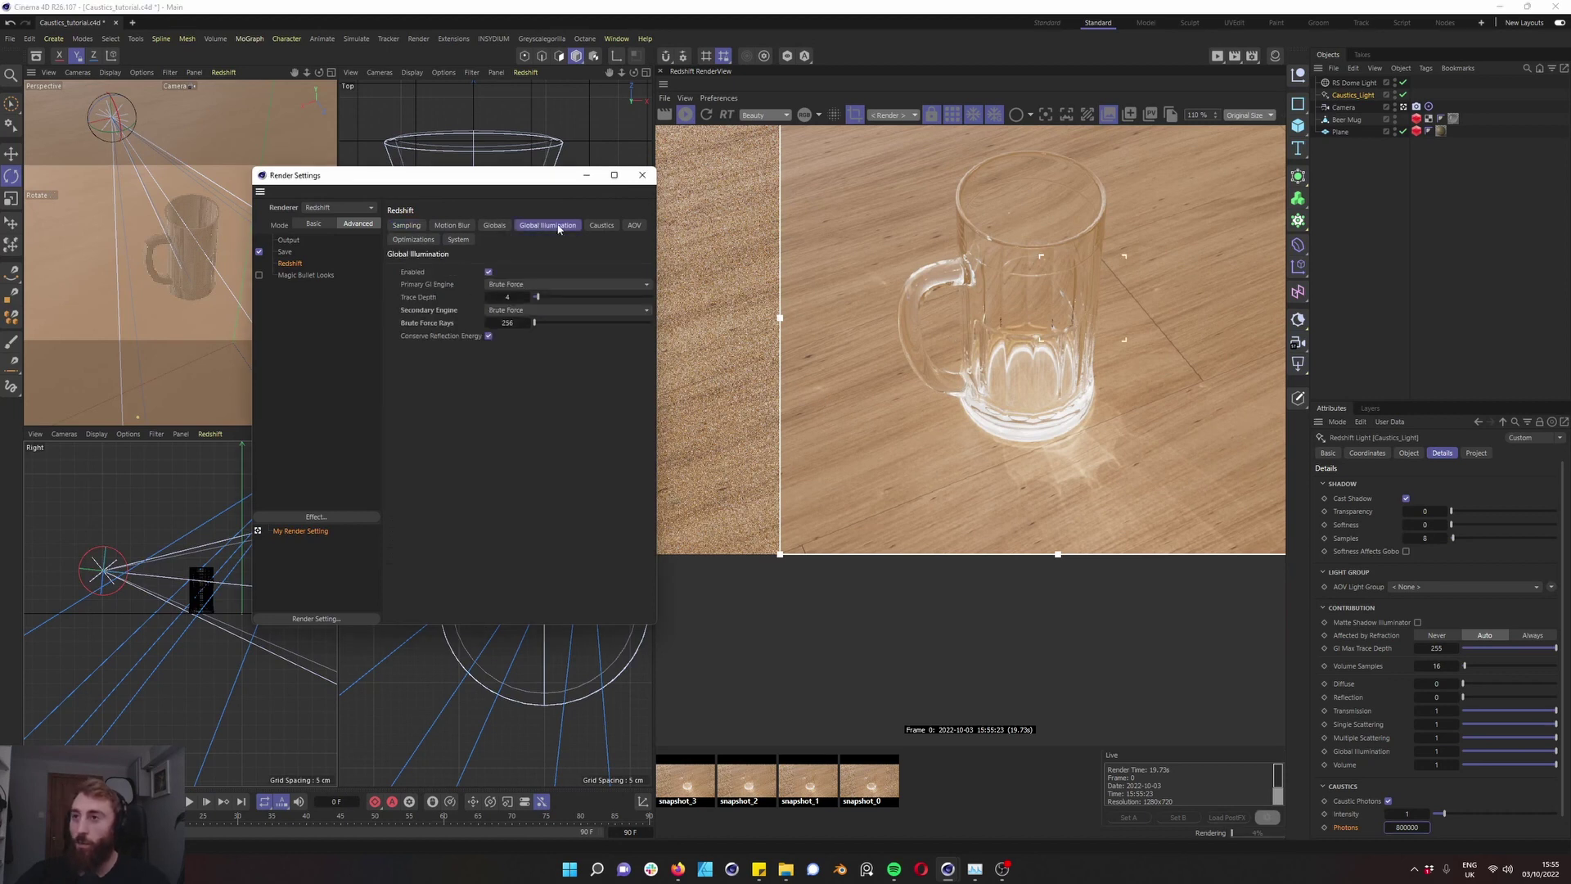
pyautogui.click(601, 225)
pyautogui.moveTo(471, 326); pyautogui.dragTo(479, 326)
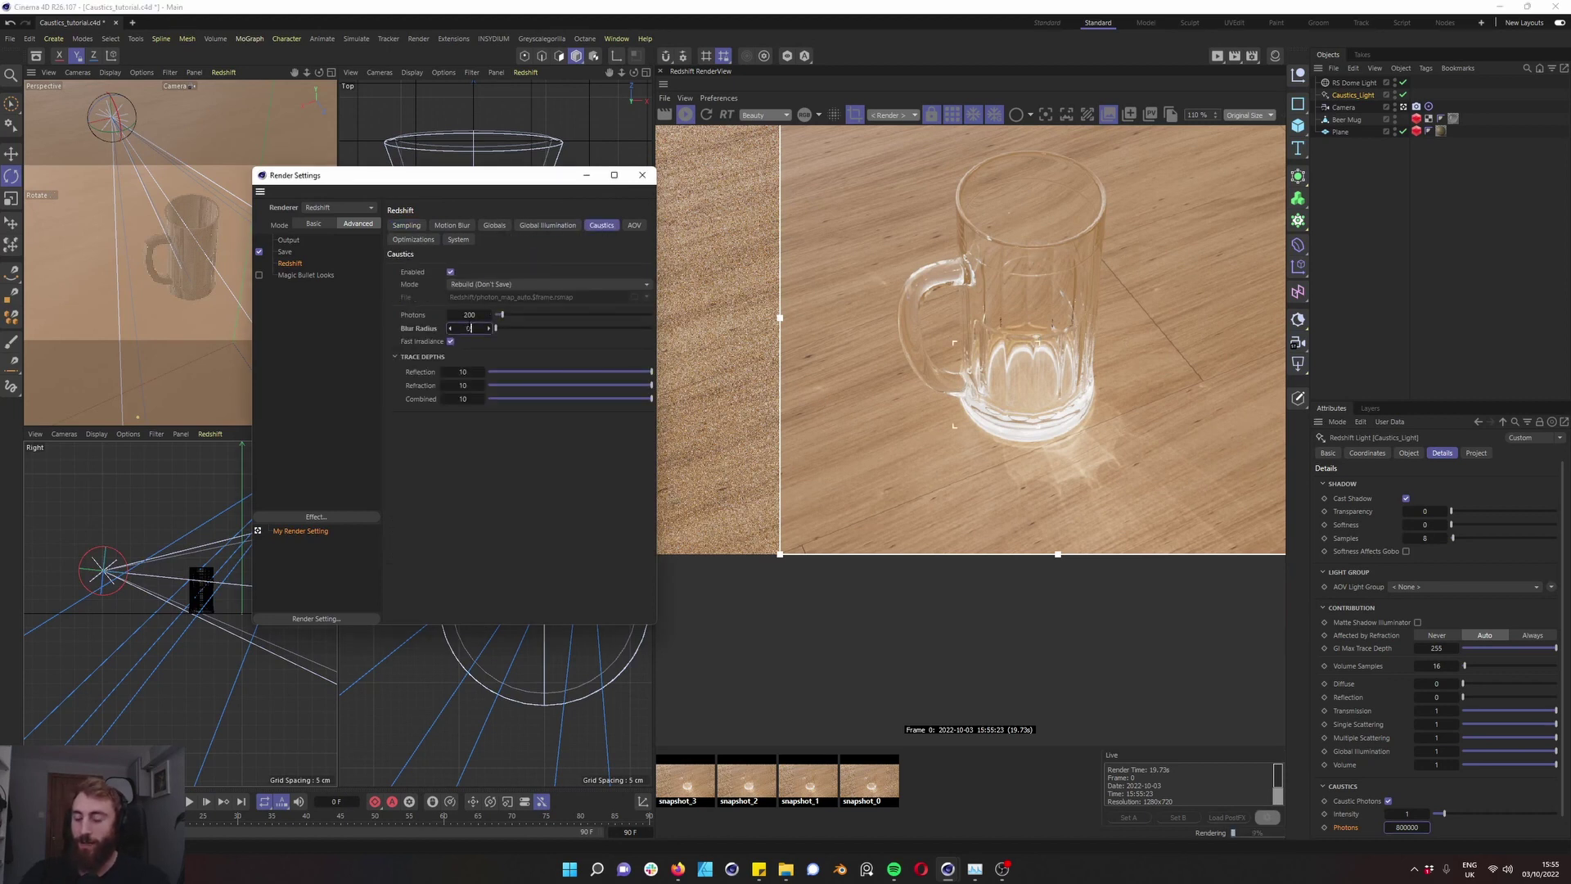
pyautogui.click(1048, 471)
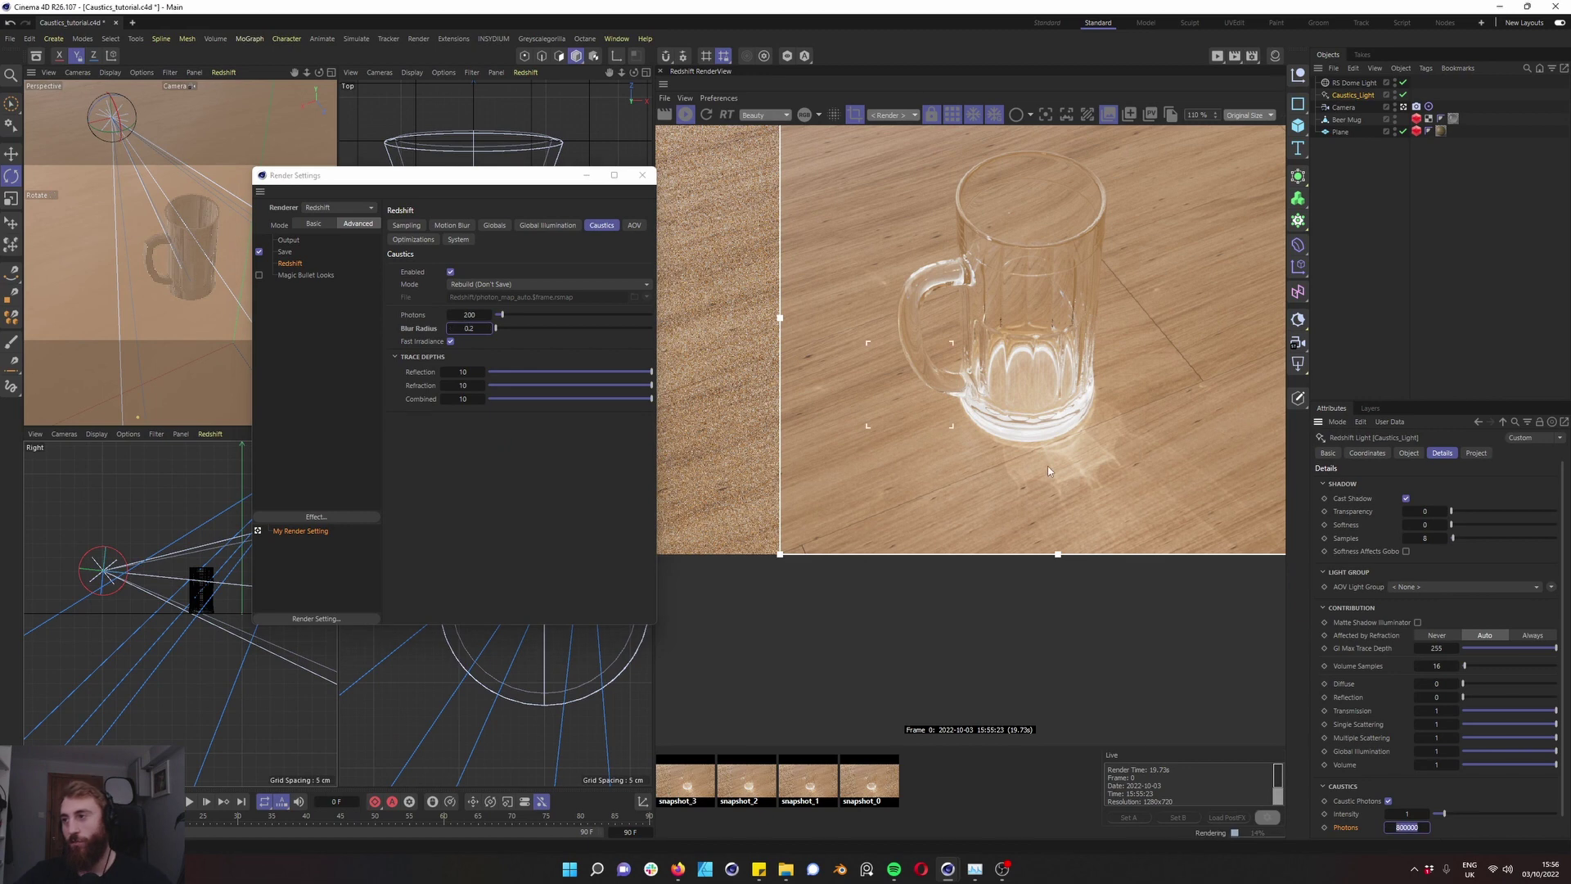
pyautogui.scroll(-3, 1048, 465)
pyautogui.scroll(1, 1077, 511)
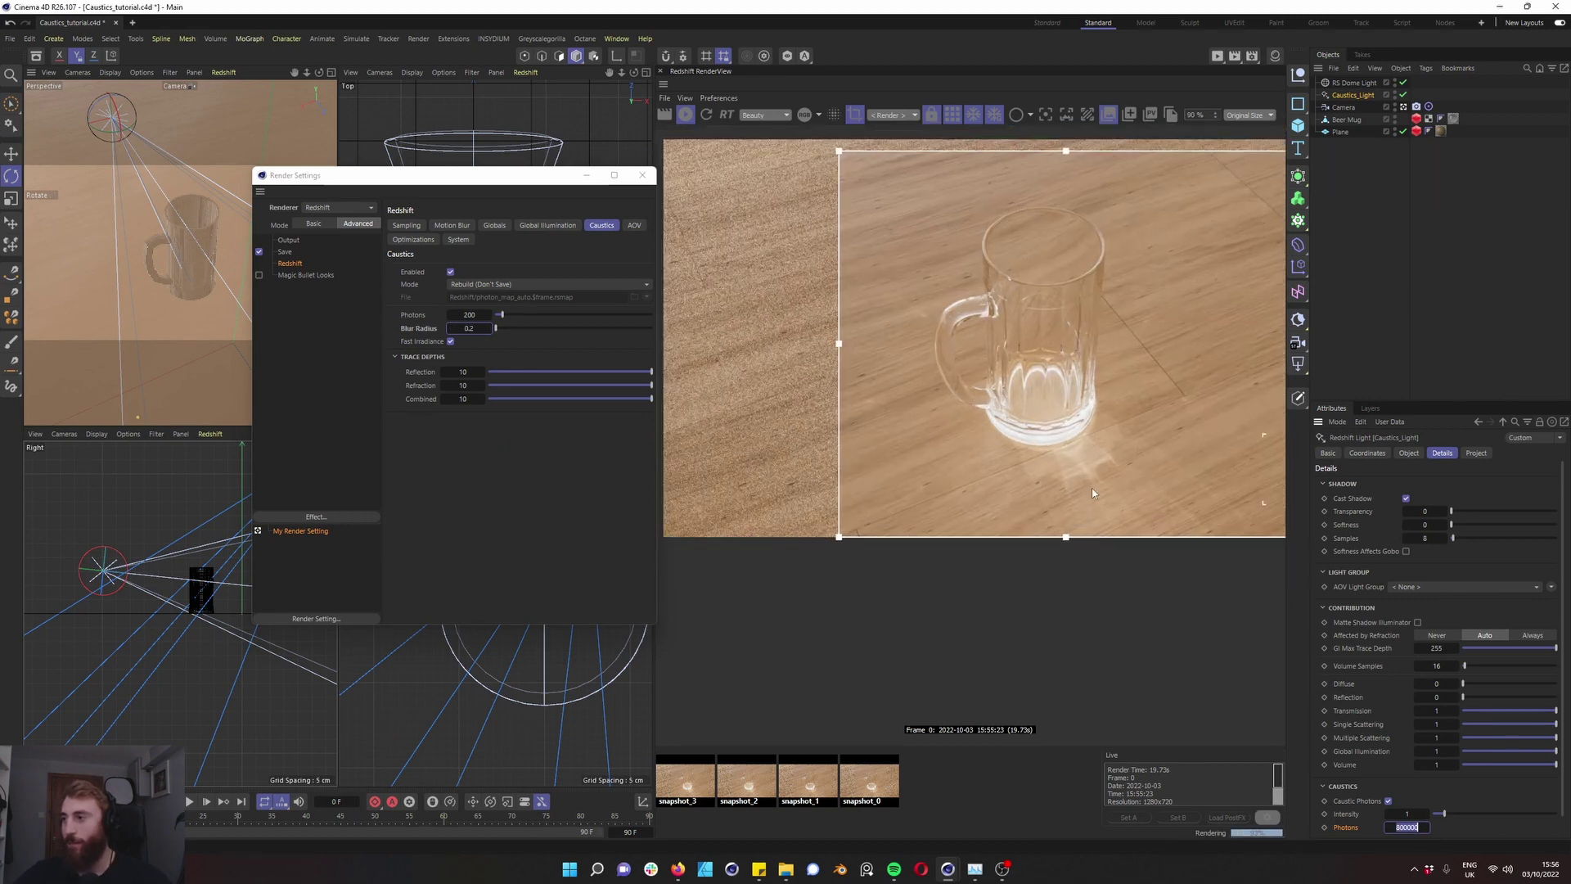
pyautogui.scroll(-1, 1092, 487)
pyautogui.scroll(-1, 1091, 488)
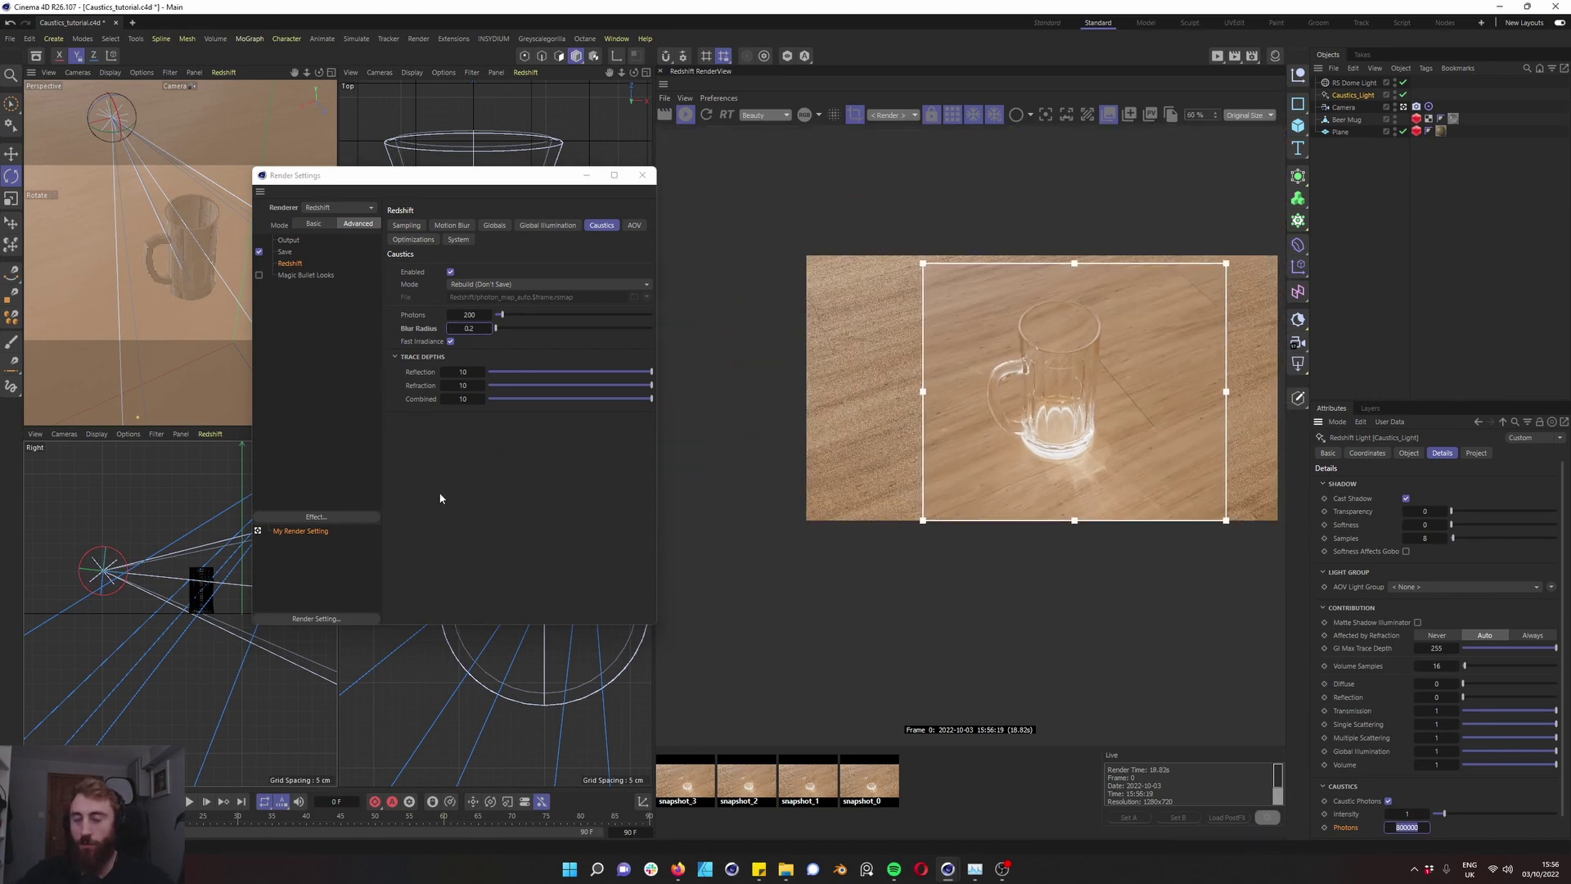